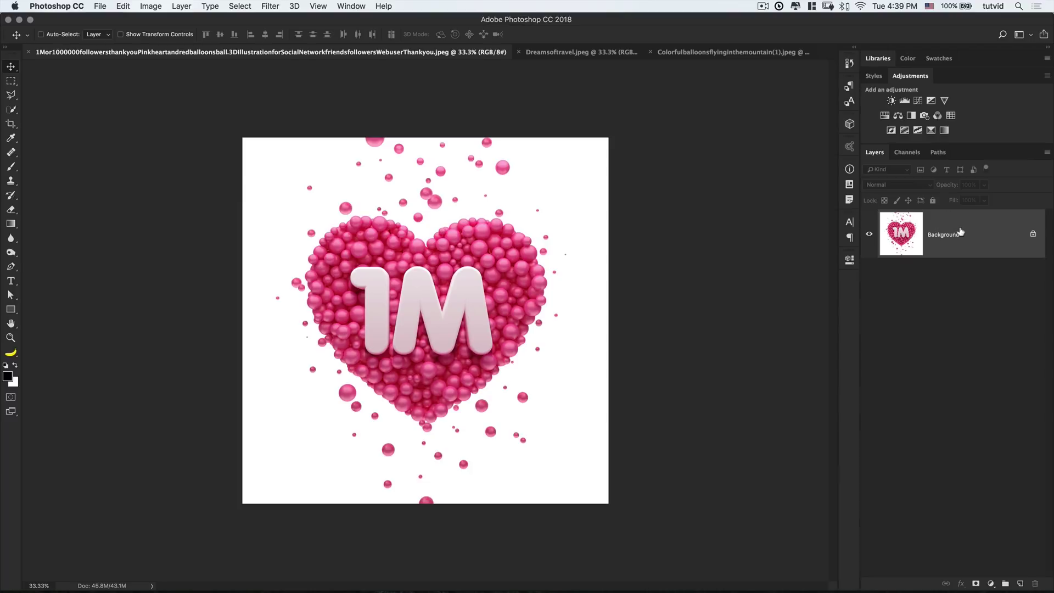
- Add a trial Hue/Saturation layer and shift Hue to +62, turning the heart gold
left_click(885, 116)
left_click_drag(719, 330, 749, 330)
- Delete the trial Hue/Saturation layer and show the RGB, Red, Green and Blue channels
left_click(915, 244)
key("Delete")
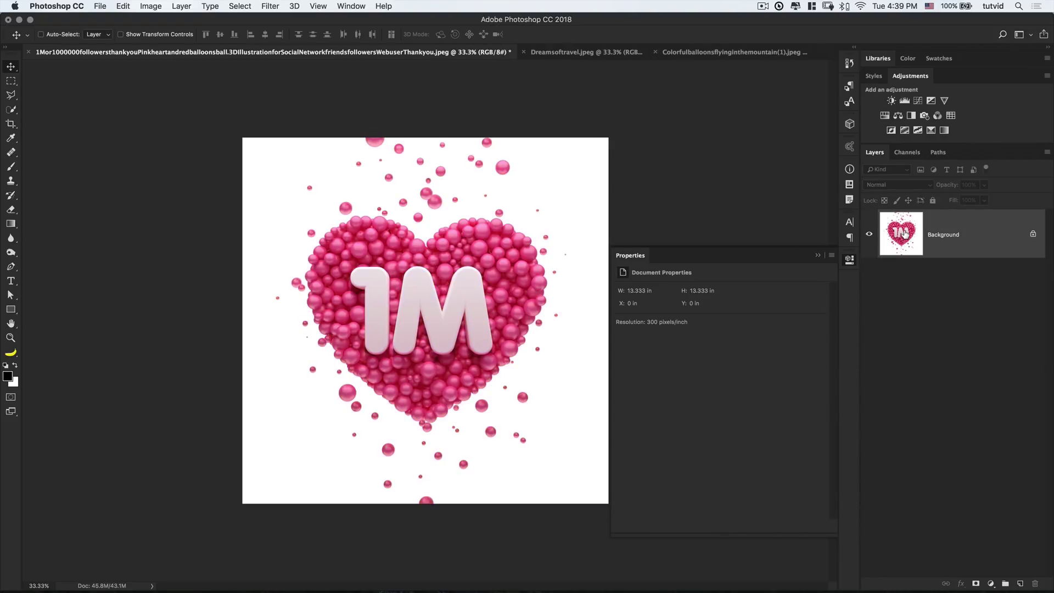
left_click(849, 263)
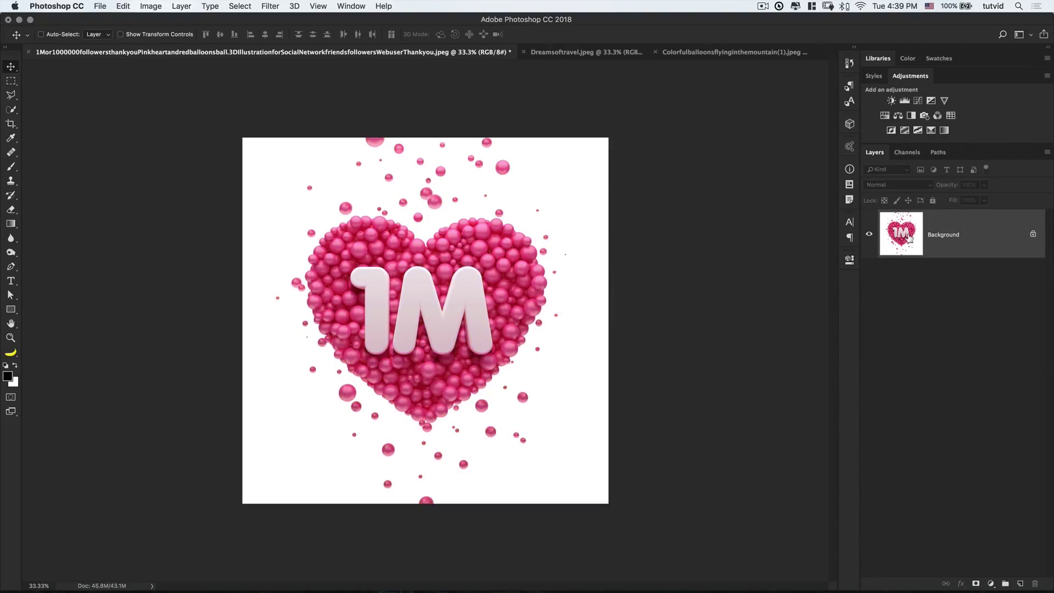
left_click(907, 153)
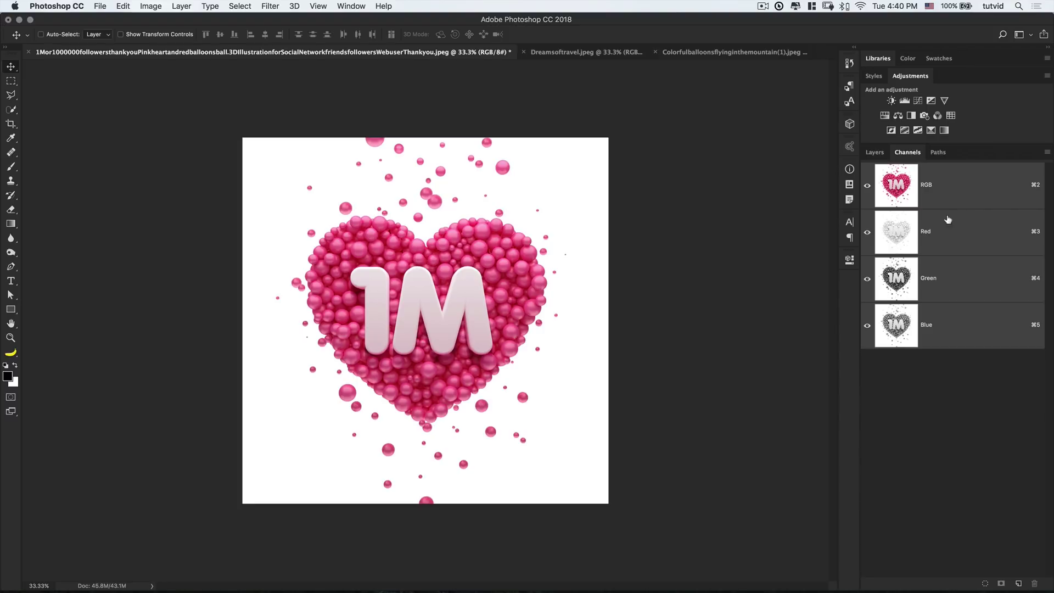
- Compare the Red, Green and Blue channels, then duplicate the Green channel
left_click(947, 236)
left_click(953, 280)
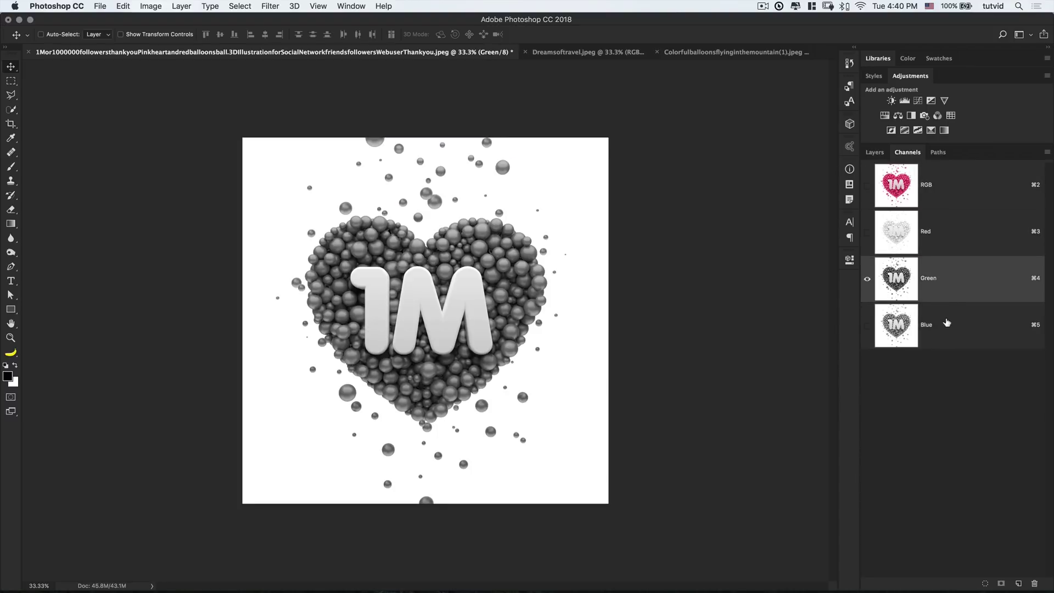
left_click(946, 323)
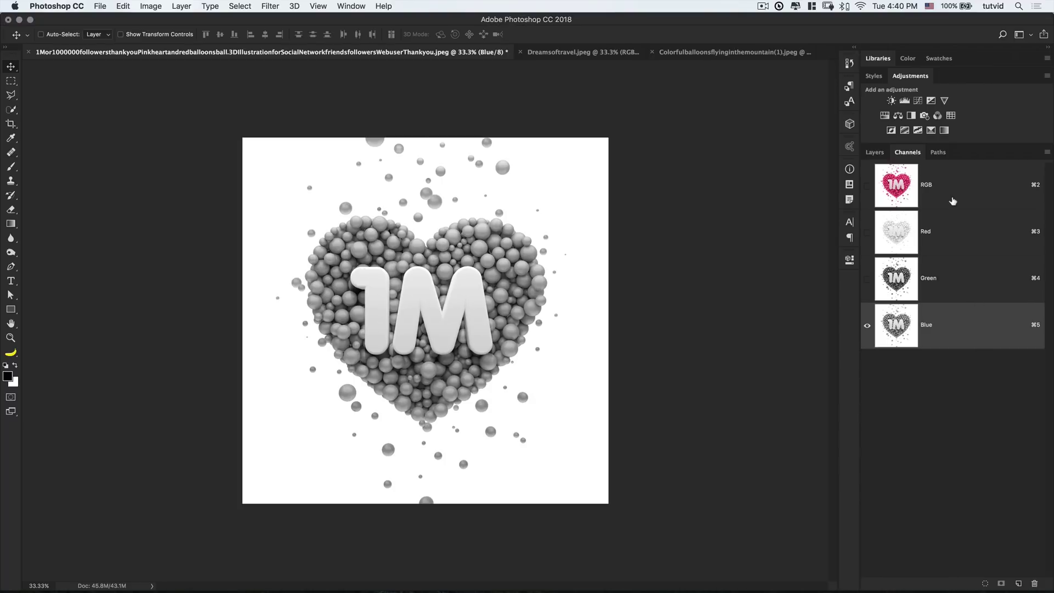
left_click(951, 279)
left_click(952, 231)
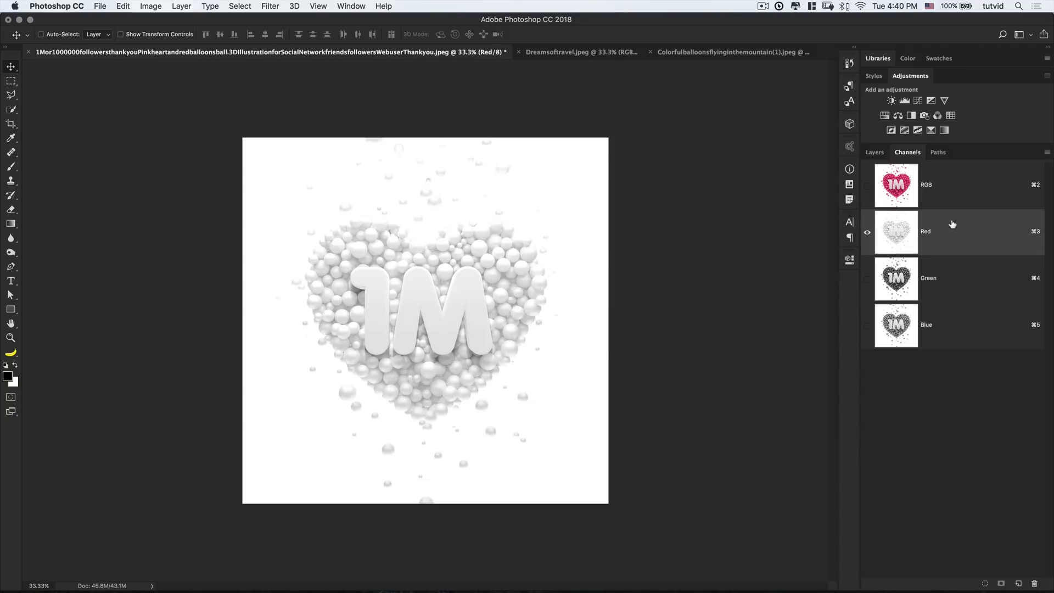
left_click(952, 274)
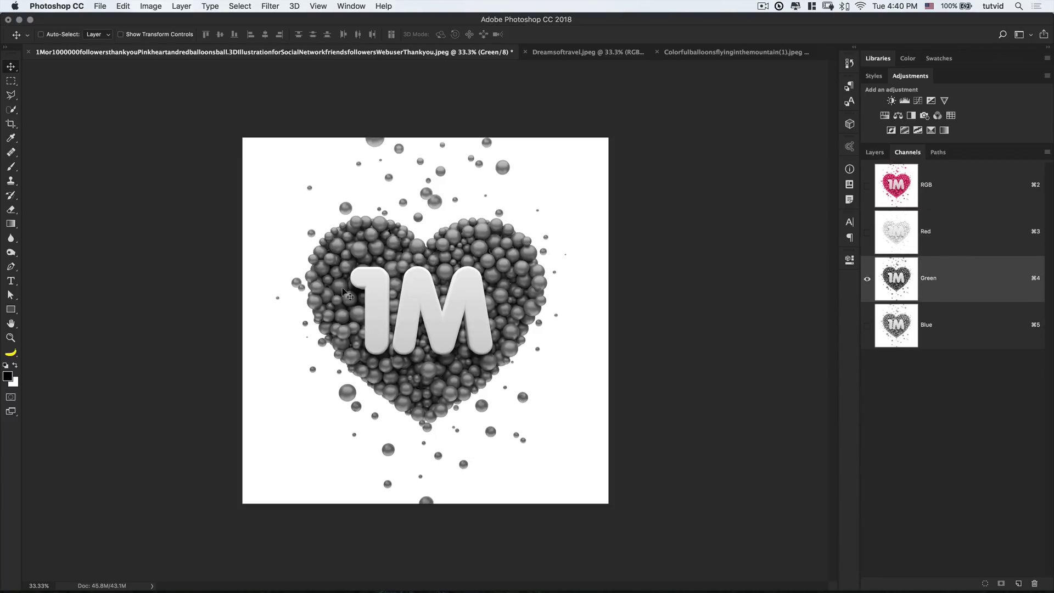
left_click_drag(957, 275, 1020, 583)
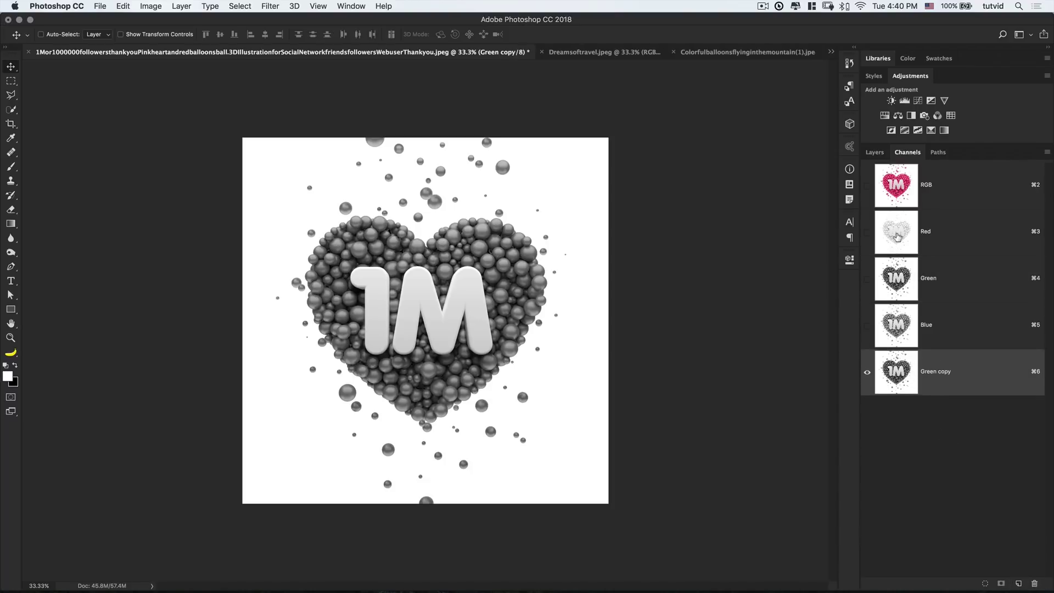
- Flip the RGB composite's visibility off and on to compare, leaving it visible
left_click(867, 187)
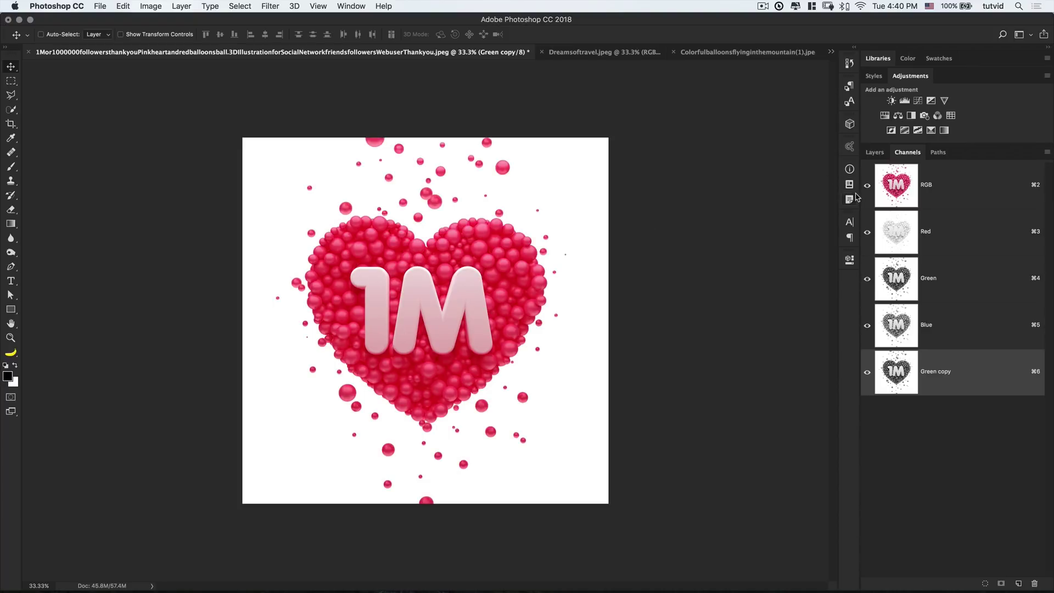
left_click(867, 187)
left_click(867, 187)
left_click(867, 186)
left_click(868, 187)
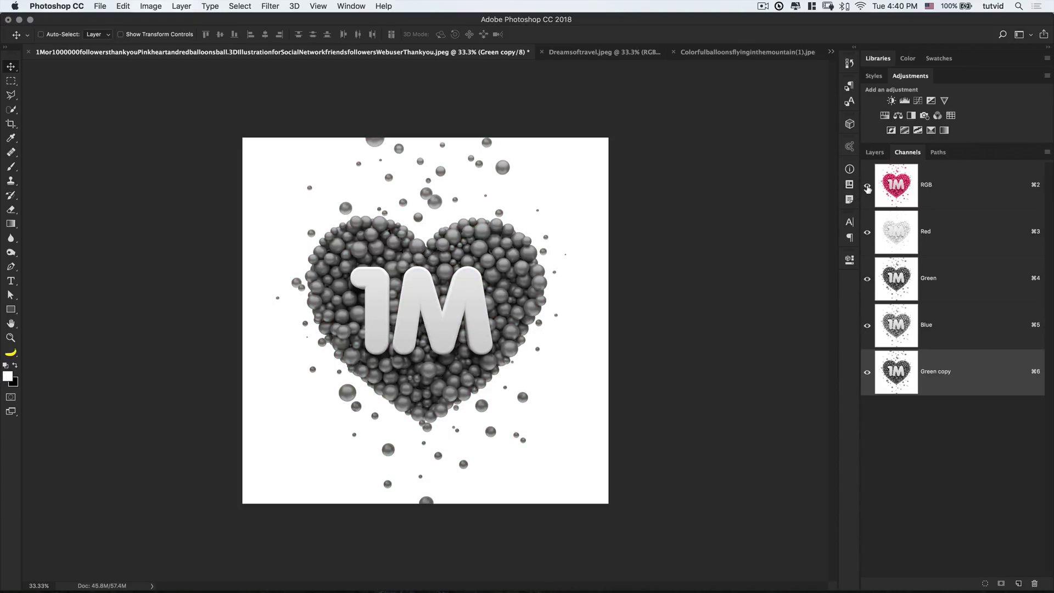
left_click(867, 187)
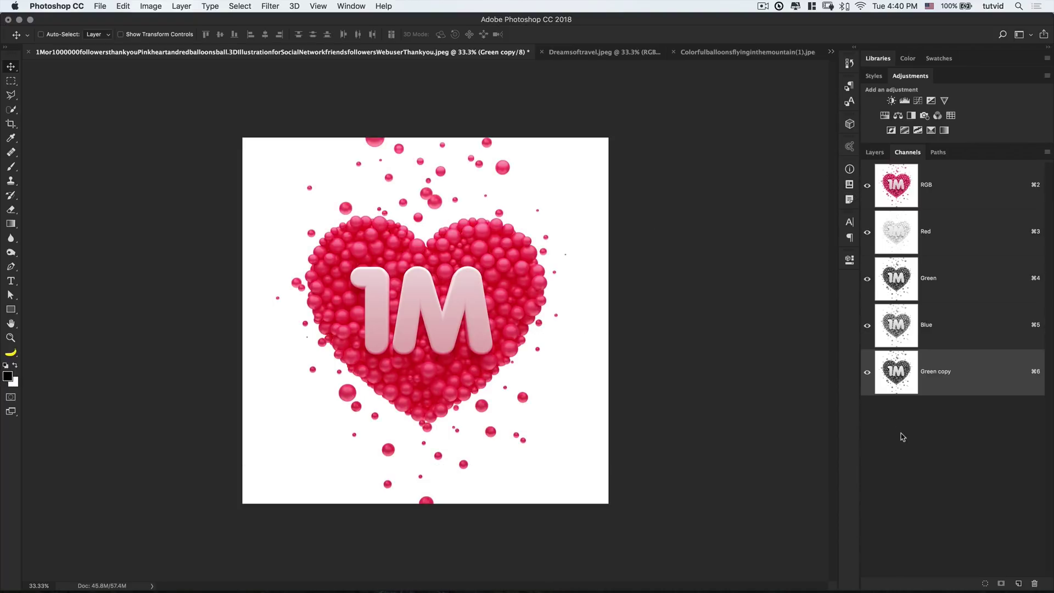
- Toggle the Green copy overlay, reset colours to black and white, and view Green copy alone
left_click(867, 374)
left_click(867, 373)
left_click(867, 373)
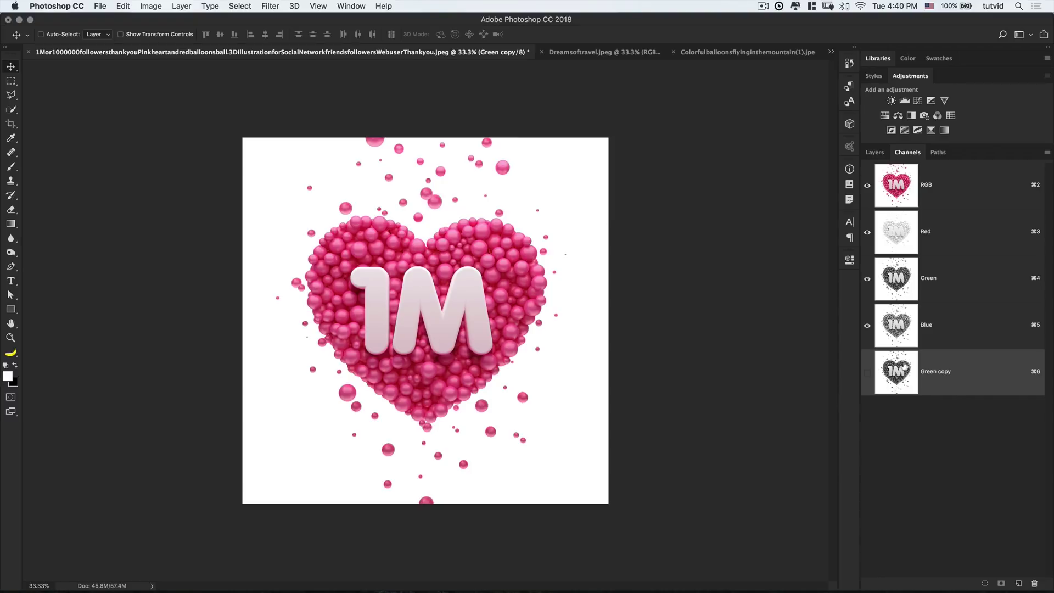
left_click(867, 373)
key("x")
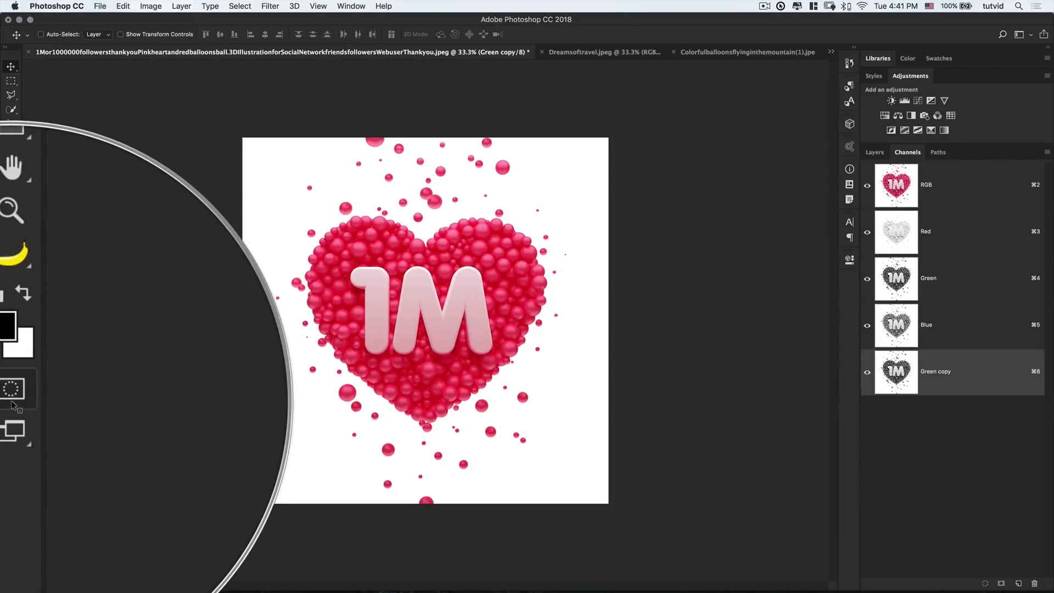
left_click(867, 186)
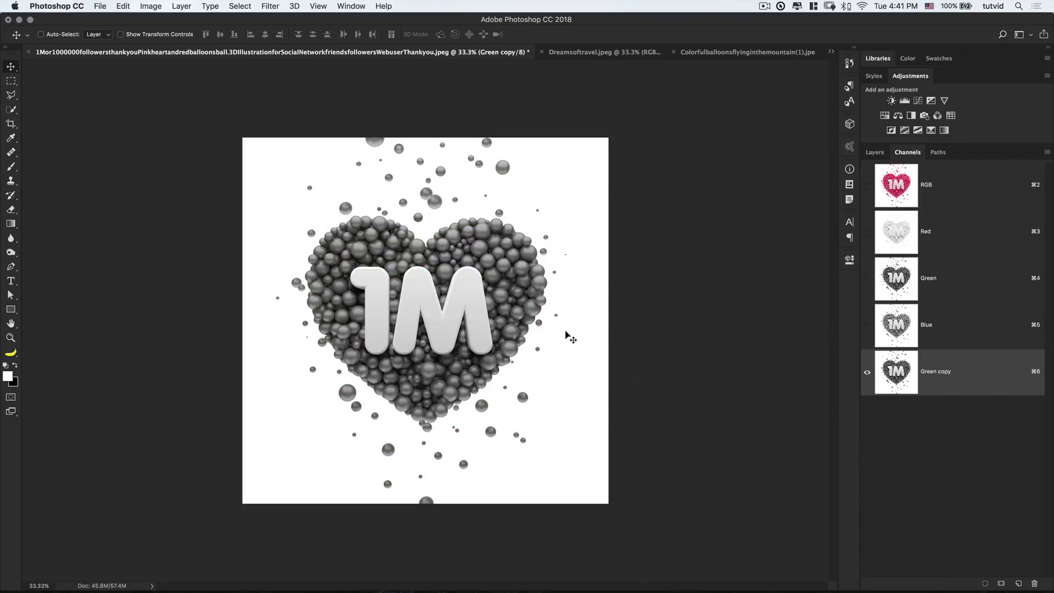
- Apply Levels of 177, 0.61 and 250 to the Green copy channel
left_click(149, 7)
mouse_move(166, 34)
left_click(292, 49)
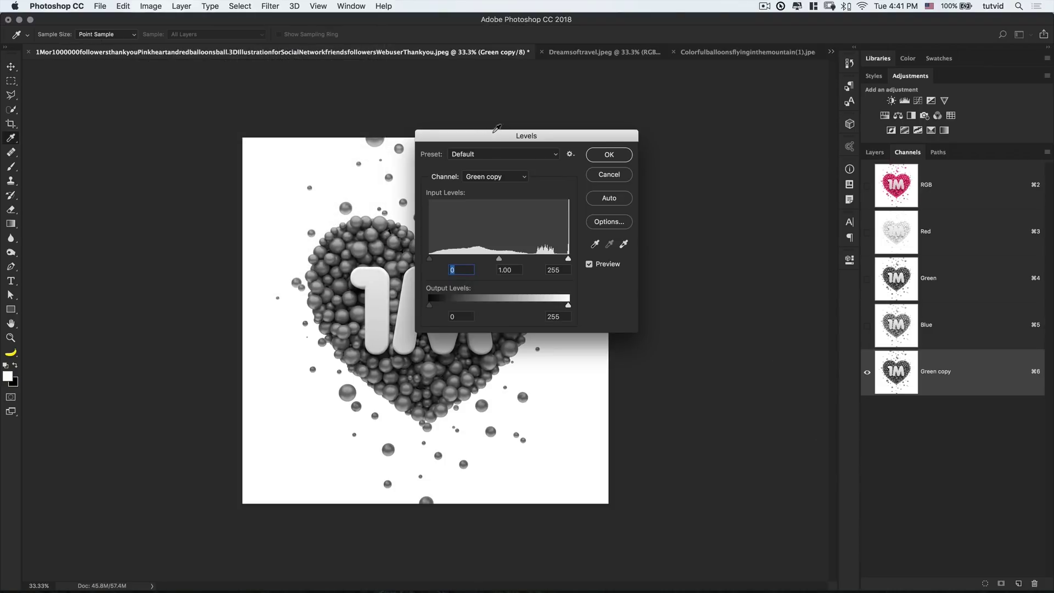
left_click_drag(497, 128, 736, 208)
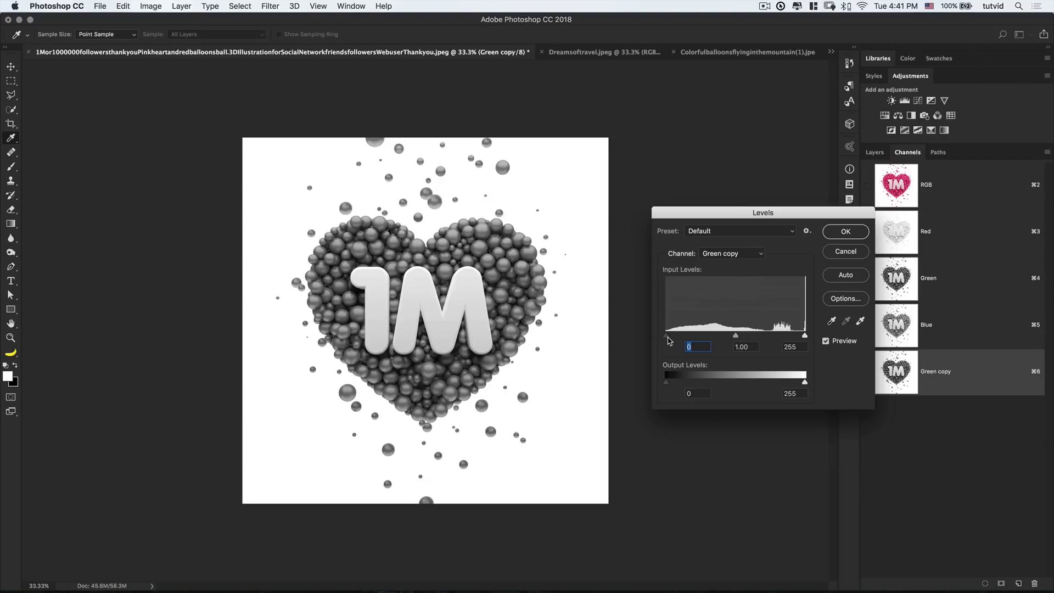
left_click_drag(669, 337, 762, 346)
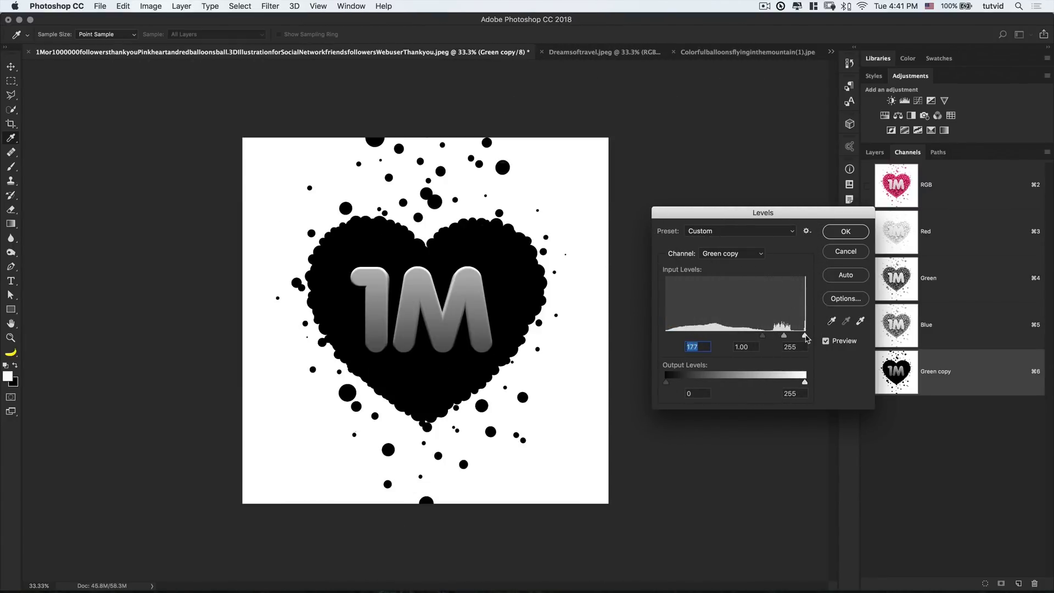
left_click_drag(806, 336, 789, 338)
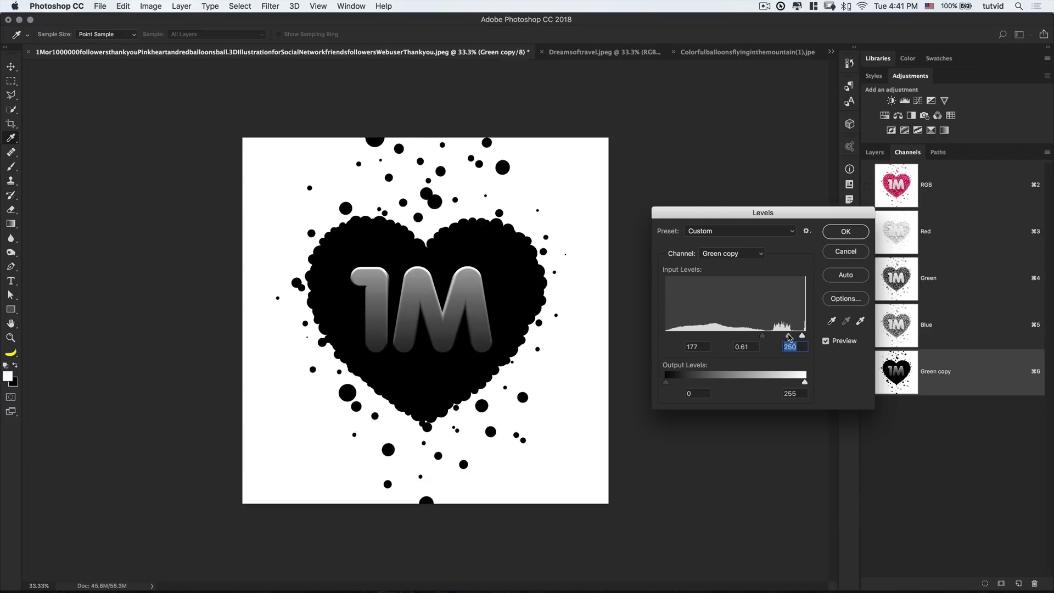
left_click(788, 336)
left_click(846, 233)
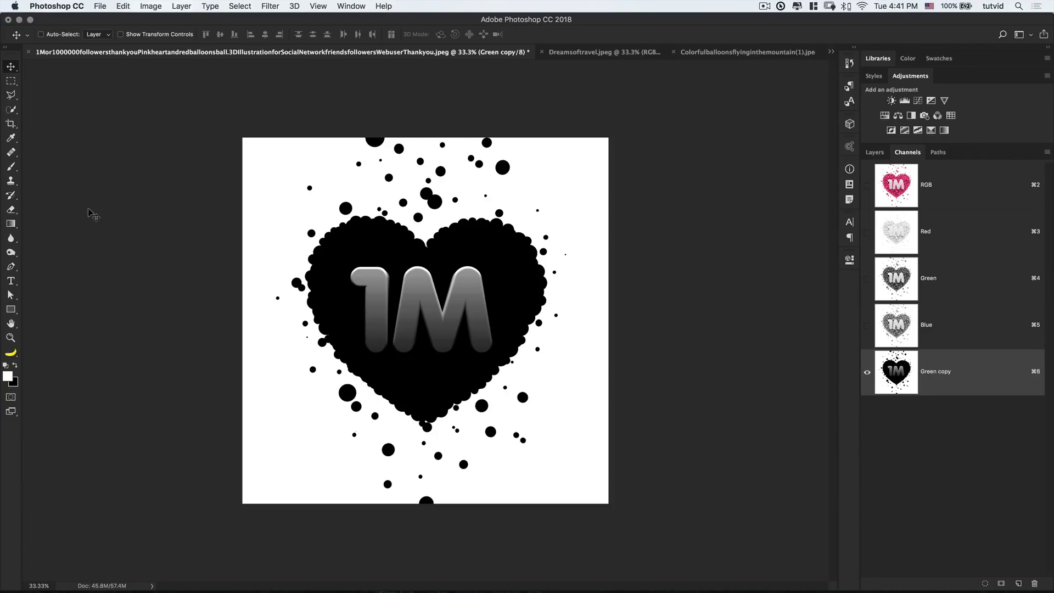
- Draw a freehand Lasso selection around the 1M letters inside the heart
left_click(11, 96)
right_click(11, 96)
left_click(50, 95)
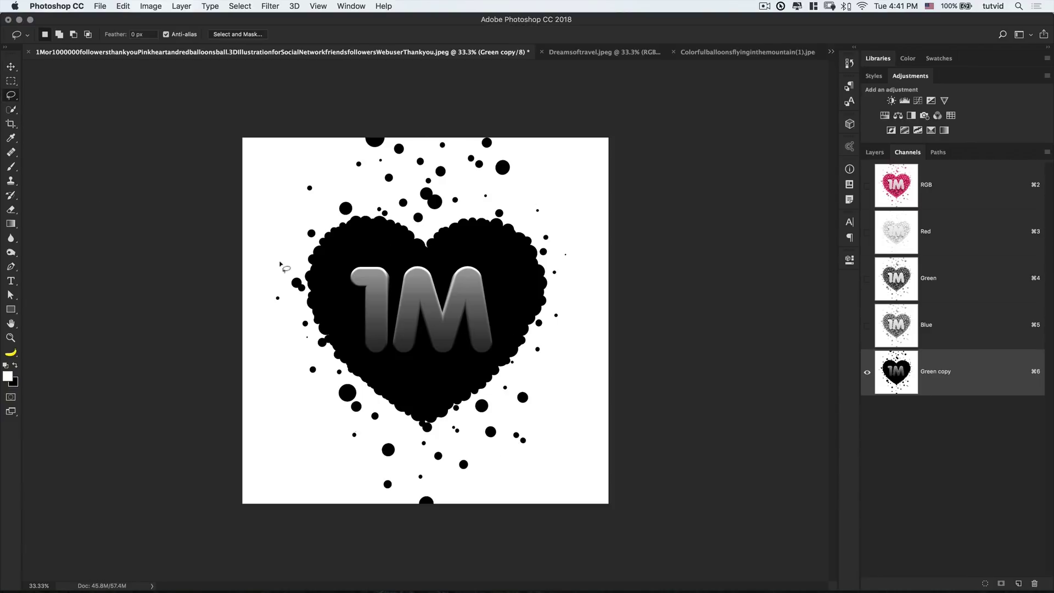
mouse_move(358, 249)
left_mouse_down()
mouse_move(338, 318)
mouse_move(359, 366)
mouse_move(452, 369)
mouse_move(492, 357)
mouse_move(502, 338)
mouse_move(487, 248)
mouse_move(423, 255)
mouse_move(367, 248)
left_mouse_up()
- Fill the 1M area with black, deselect, and load Green copy as a selection
left_click(15, 365)
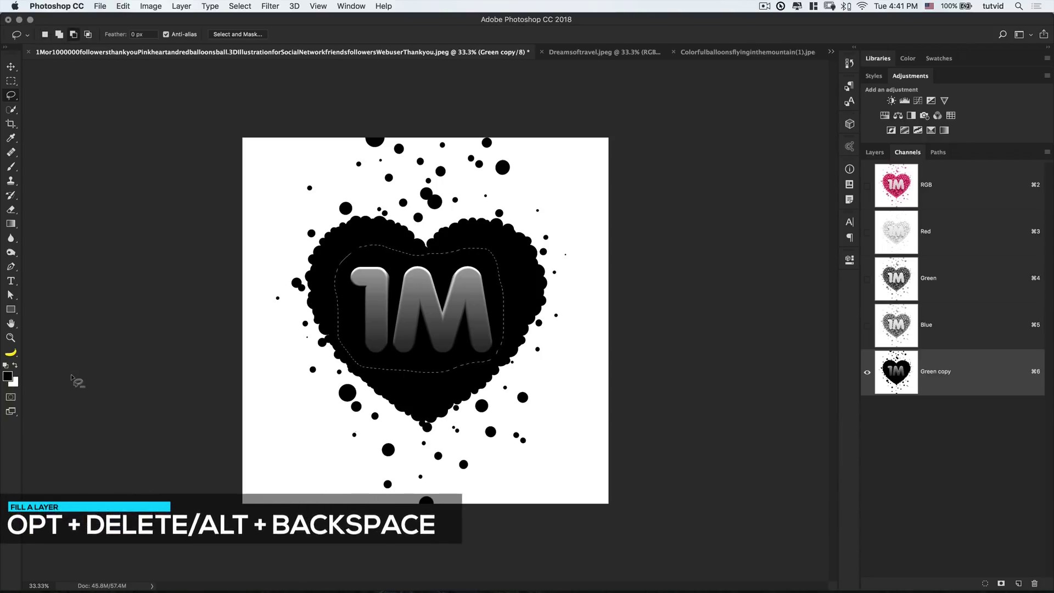
key("alt+BackSpace")
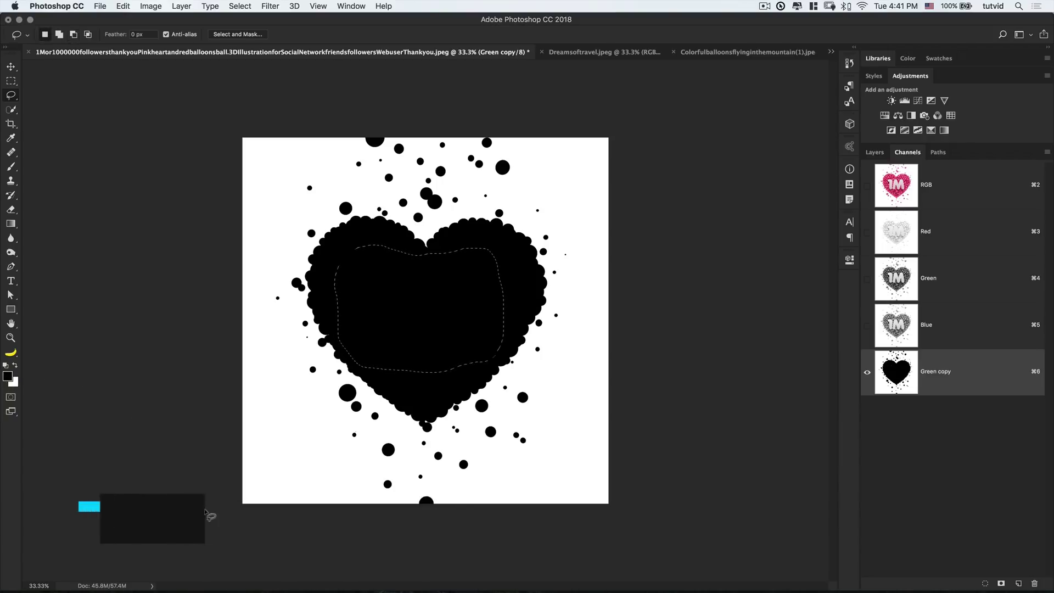
key("super+d")
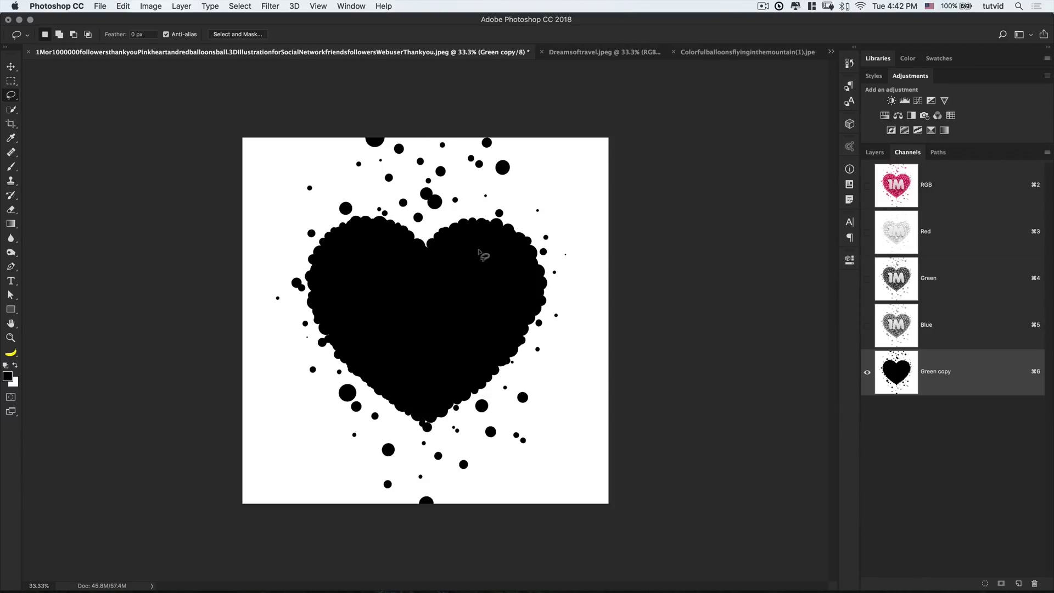
key("v")
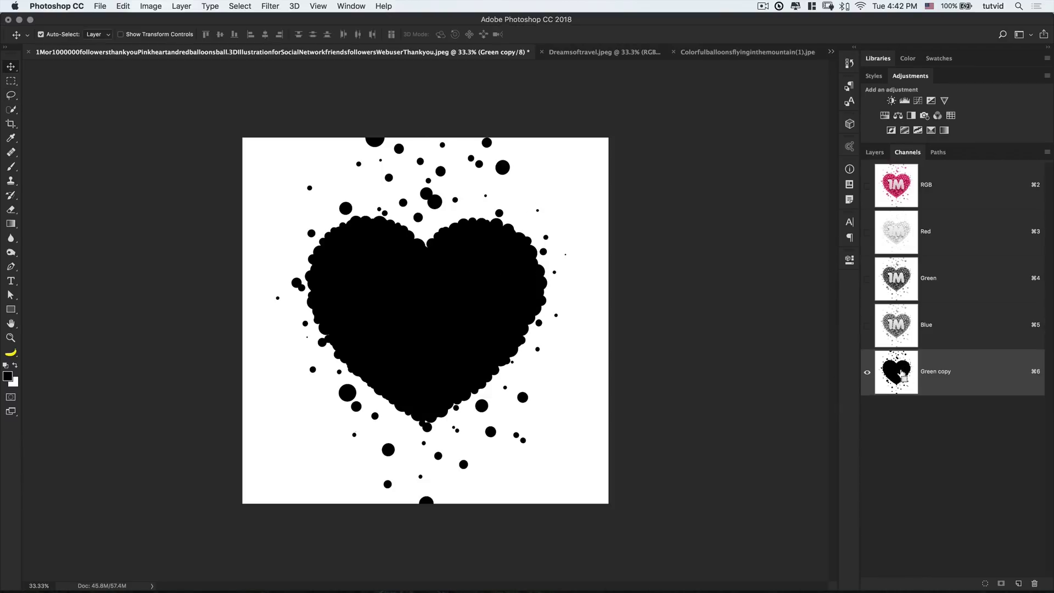
left_click(900, 378, "super")
- Clear the selection and invert Green copy into a white heart on black
left_click(240, 6)
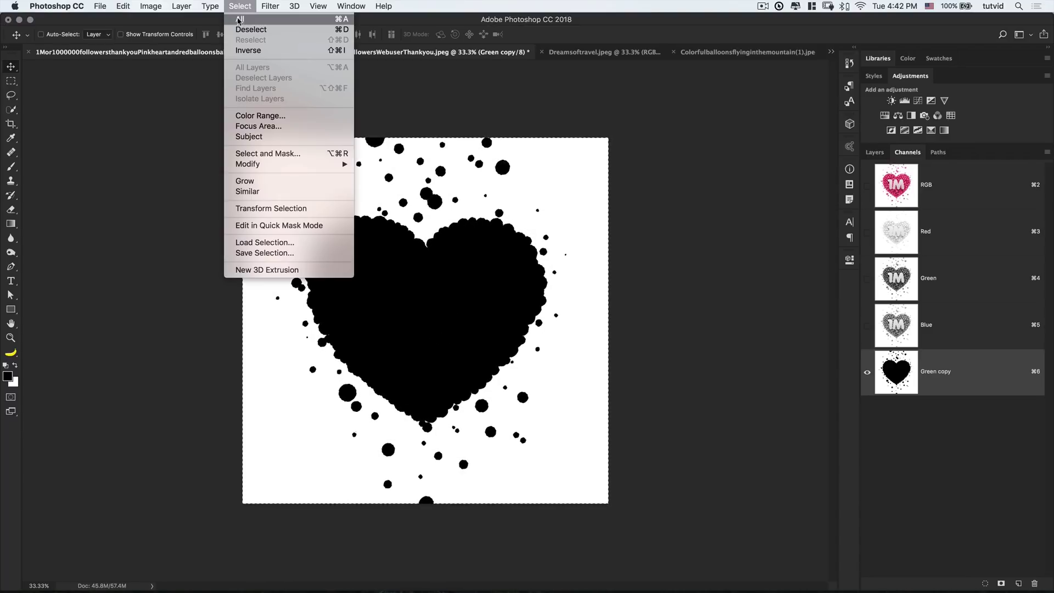
left_click(248, 32)
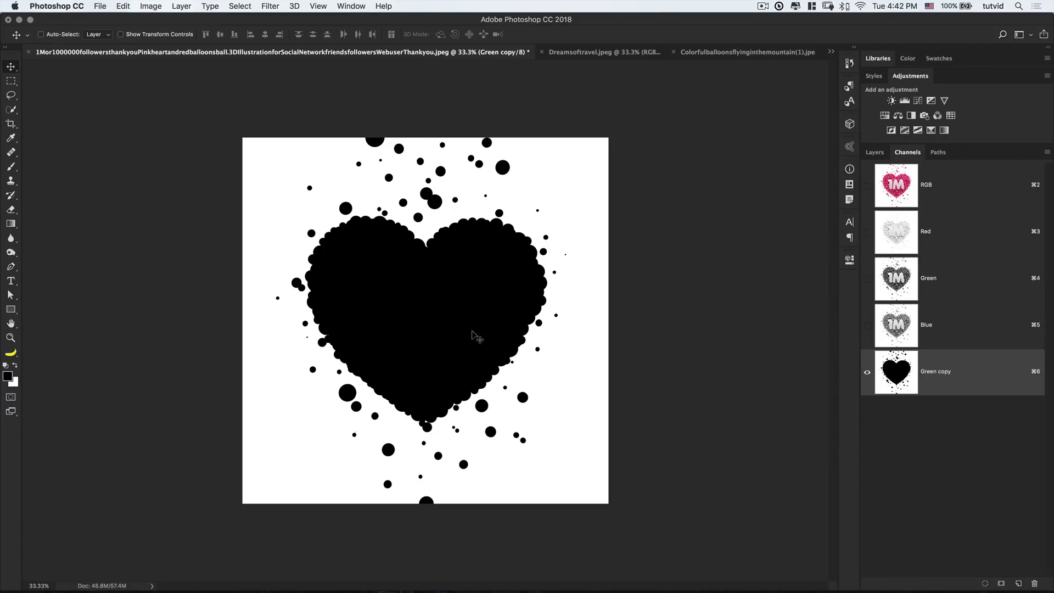
key("super+i")
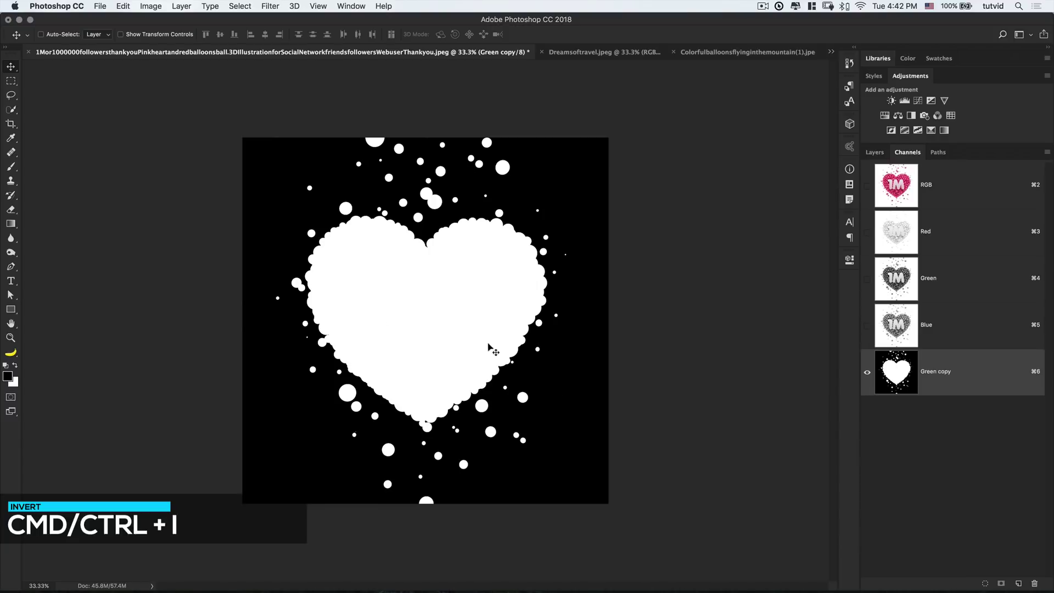
- Return to the full-colour RGB image with Green copy hidden and load the heart mask as a selection
left_click(867, 187)
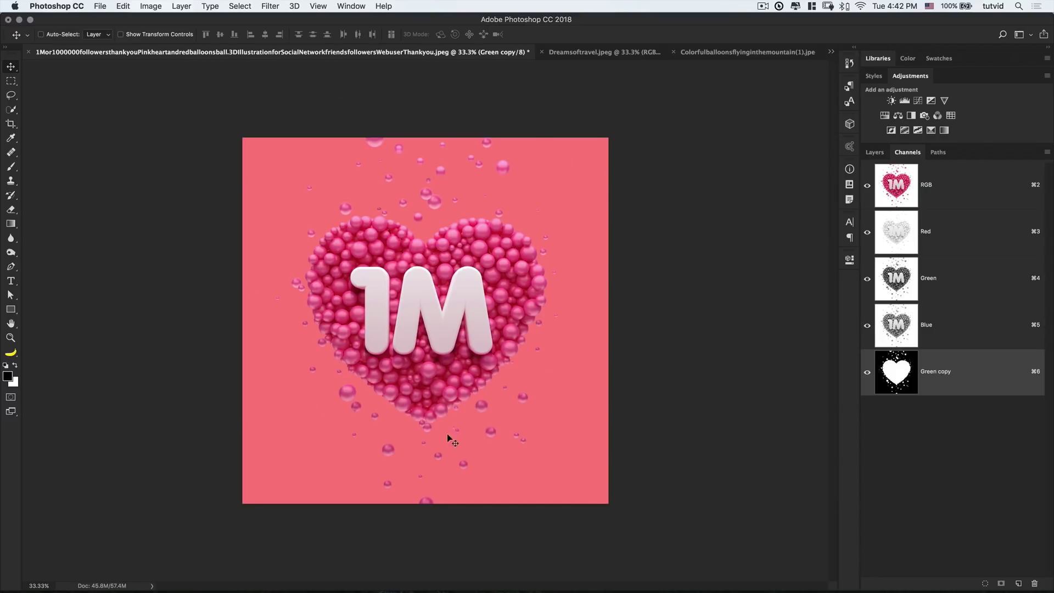
left_click(867, 374)
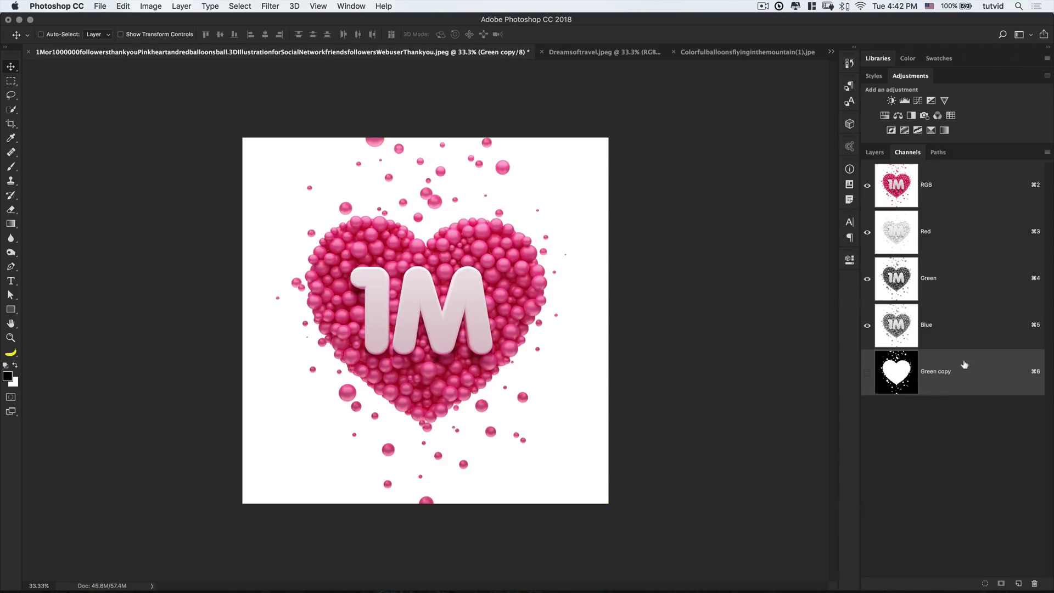
left_click(952, 192)
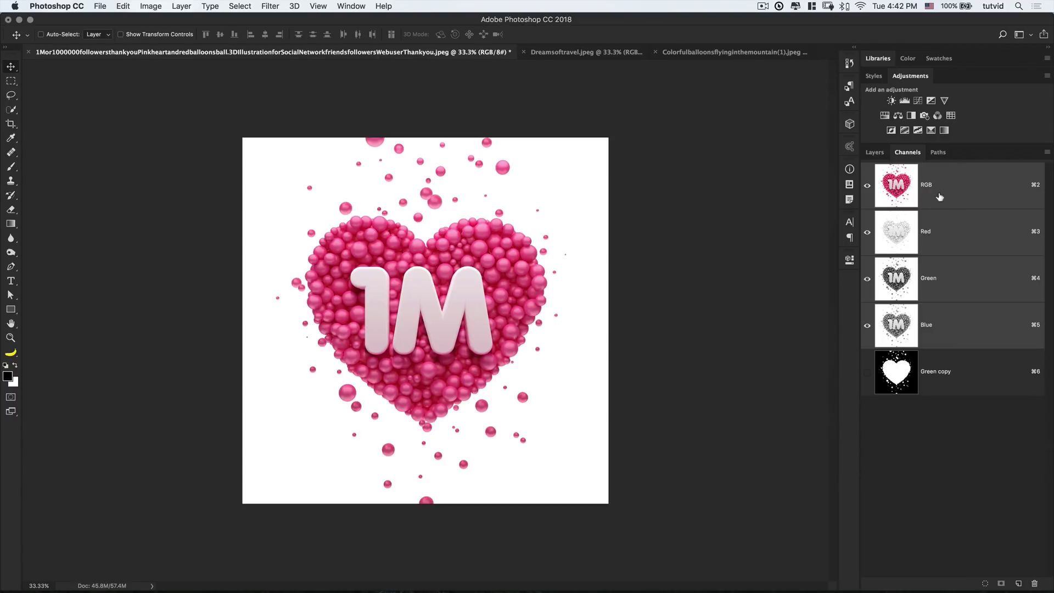
left_click(902, 373, "super")
left_click(875, 155)
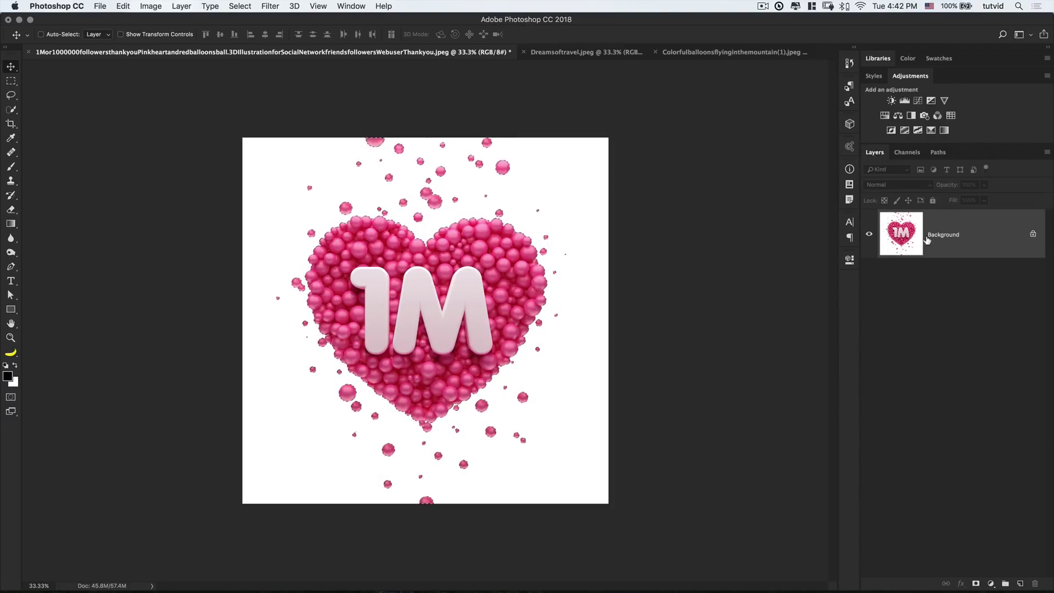
- Add a heart-masked Hue/Saturation layer with Hue 180, Saturation -40 and Lightness -5
left_click(885, 115)
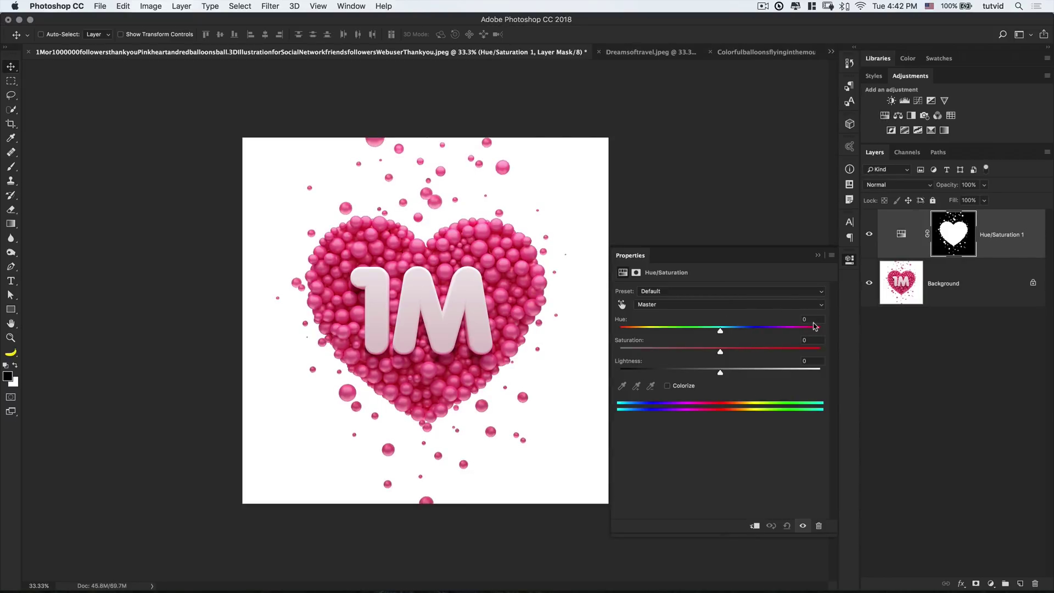
type("180")
key("Tab")
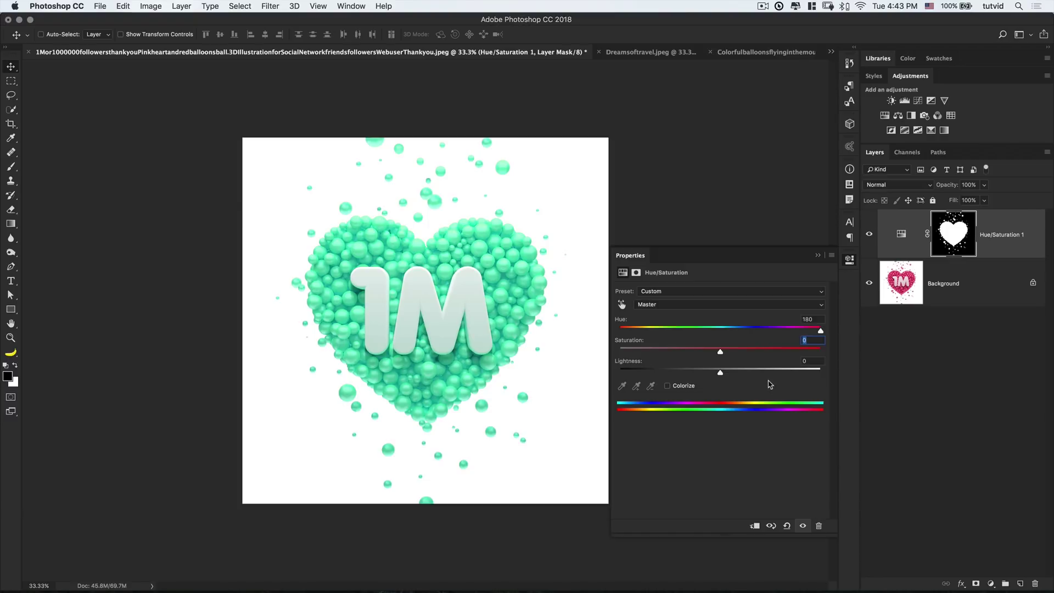
type("-40")
key("Tab")
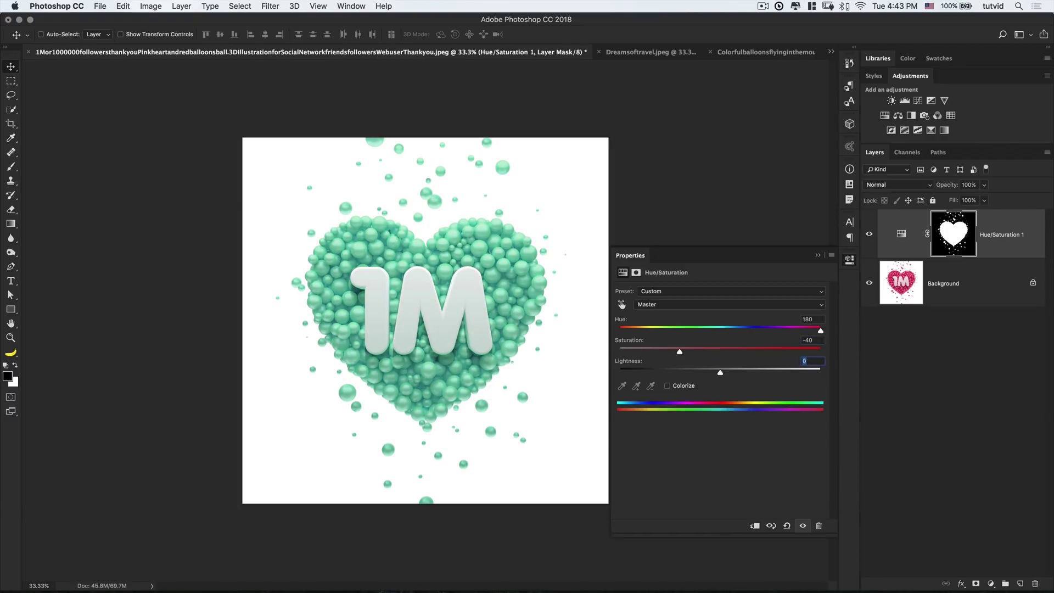
type("-5")
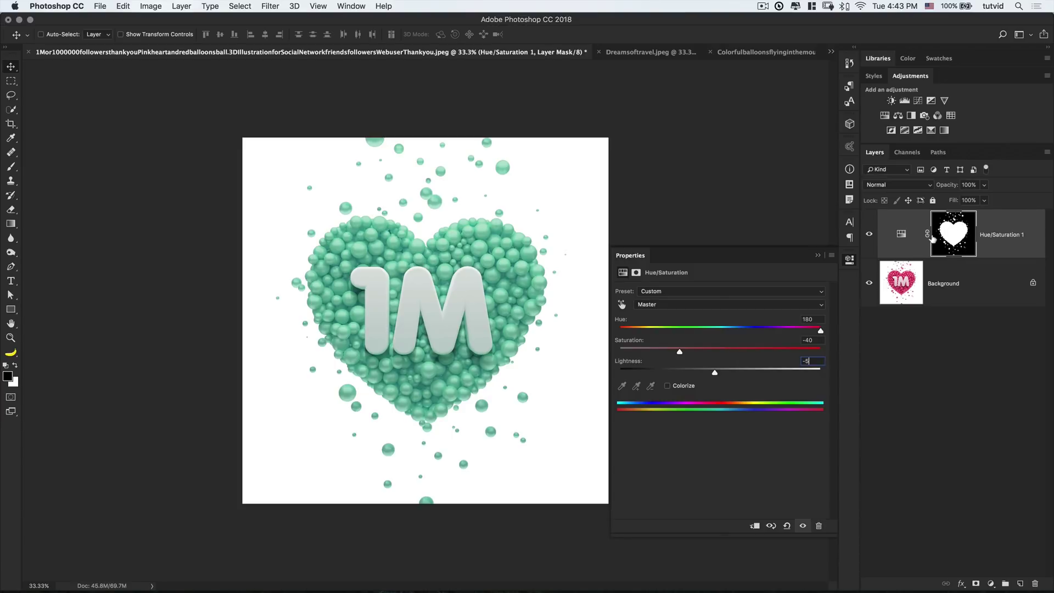
- Add a Color Balance layer and copy the heart mask onto it
left_click(898, 116)
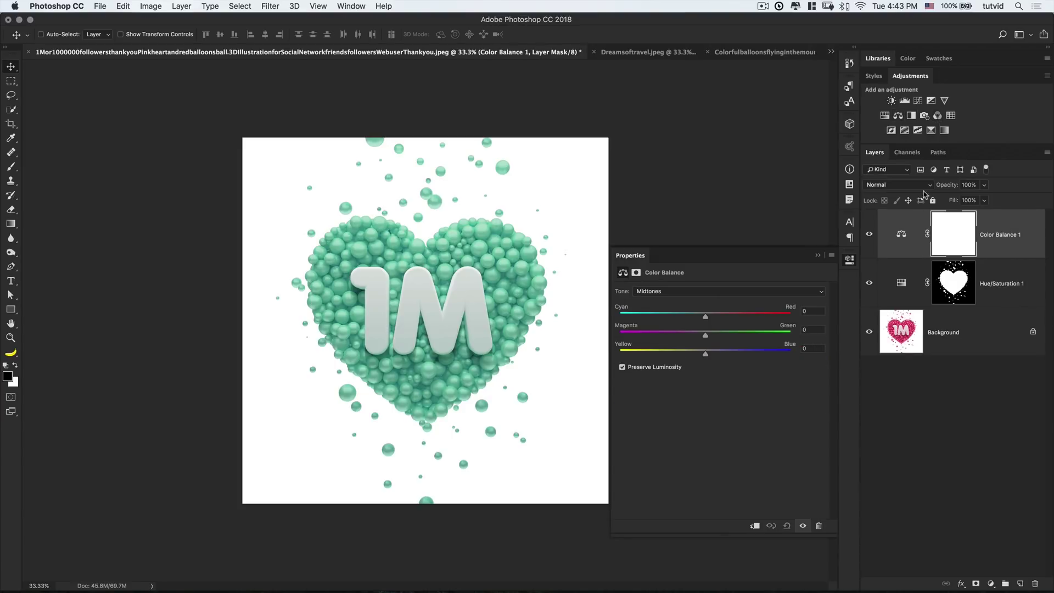
left_click(849, 266)
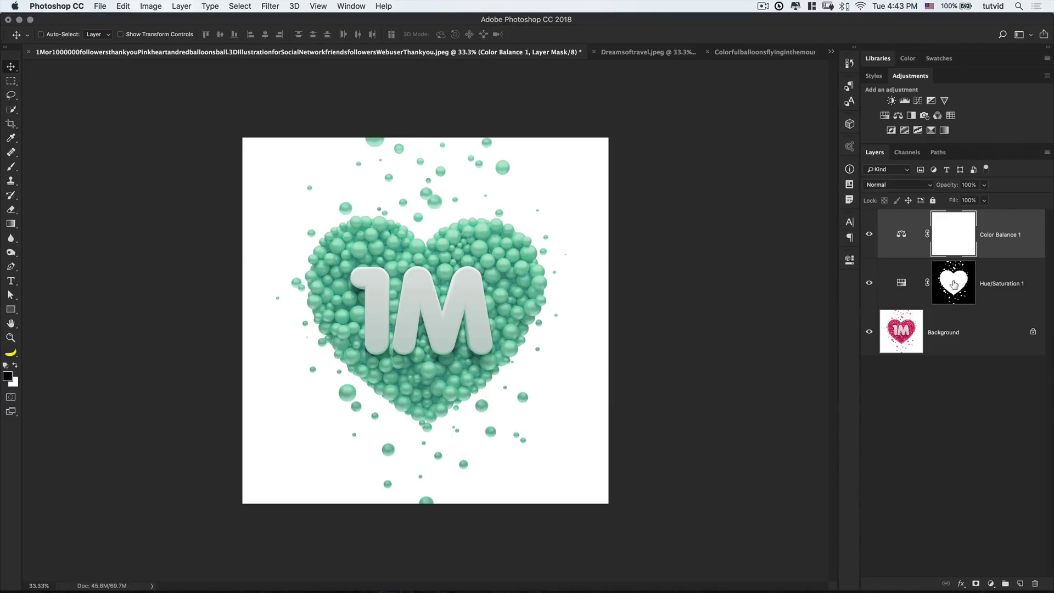
left_click_drag(953, 284, 954, 234)
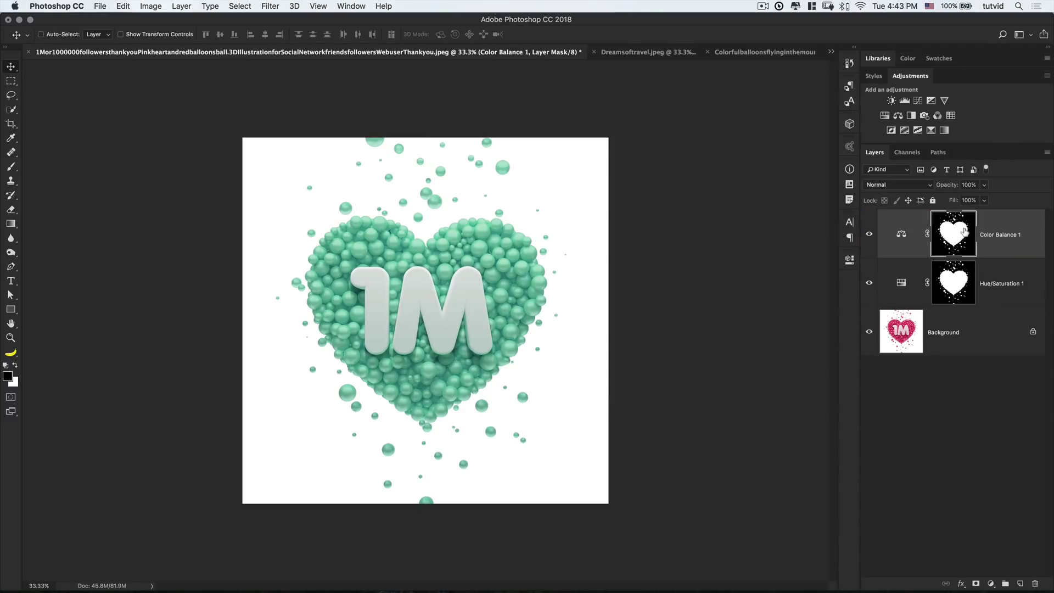
- Set Color Balance midtones to -2 and 35, and the shadows yellow-blue value to 20
double_click(901, 236)
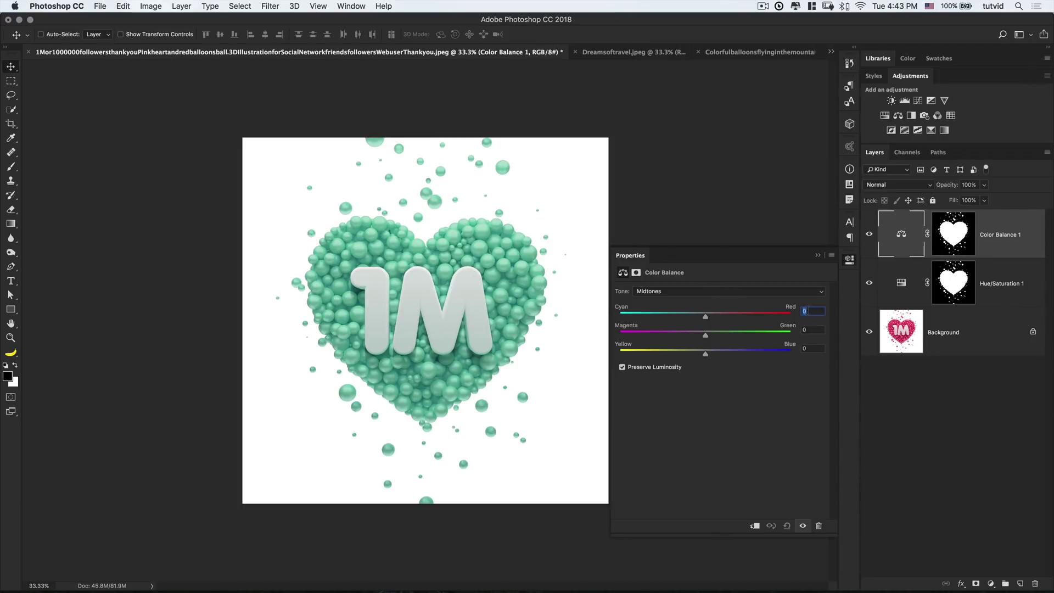
type("-2")
type("35")
left_click(703, 291)
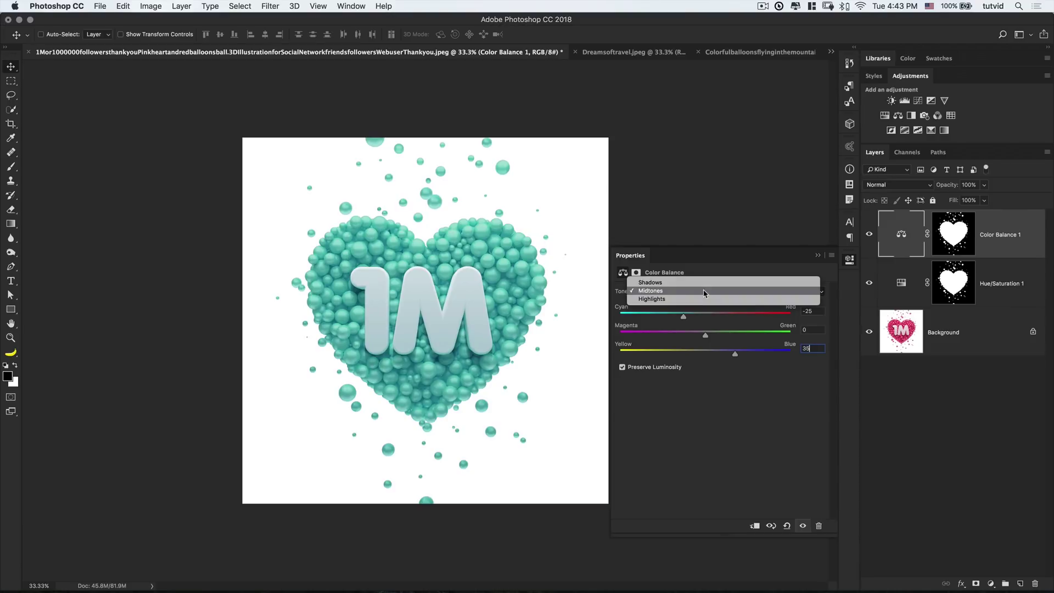
left_click(708, 282)
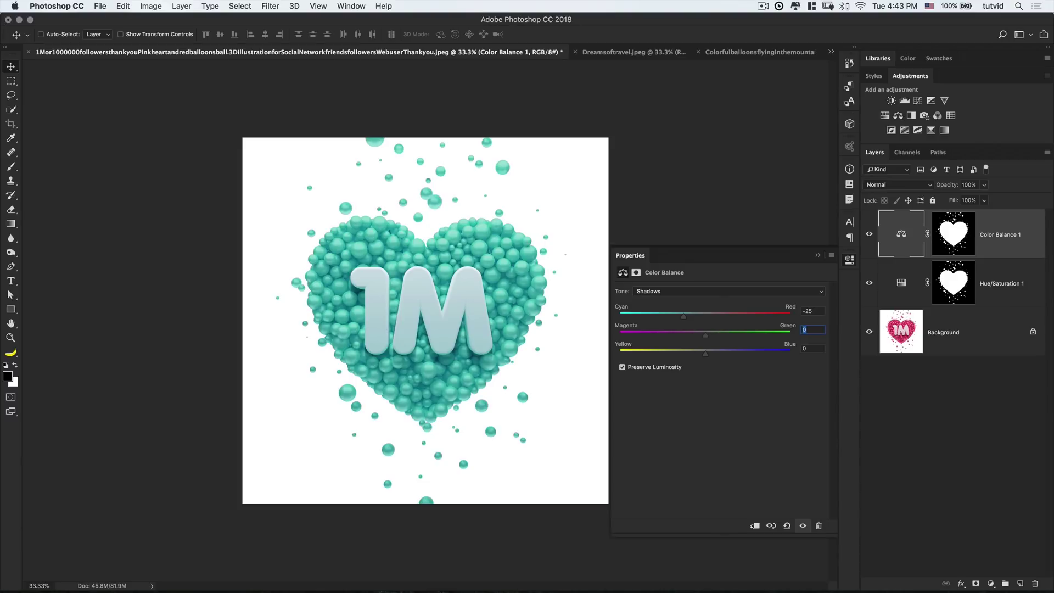
type("35")
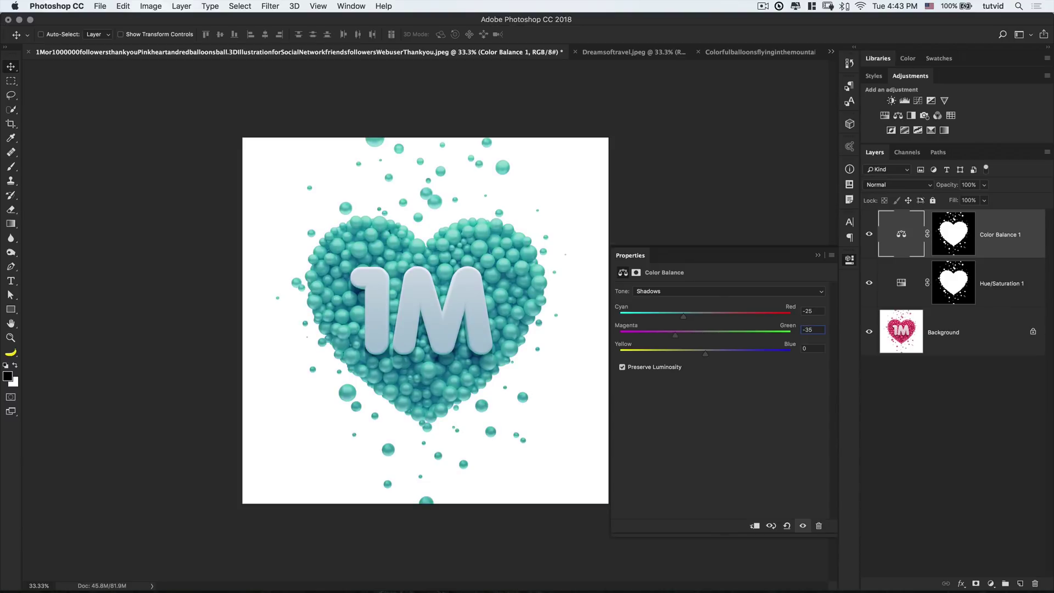
type("20")
key("Tab")
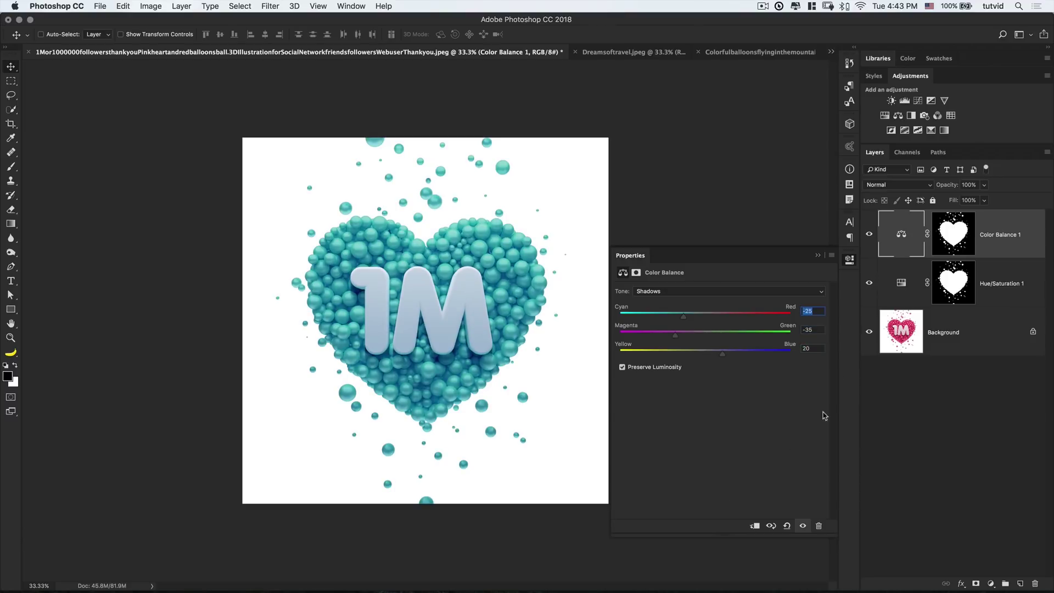
- Adjust the Color Balance highlights, nudging the cyan-red and yellow-blue sliders
left_click(736, 293)
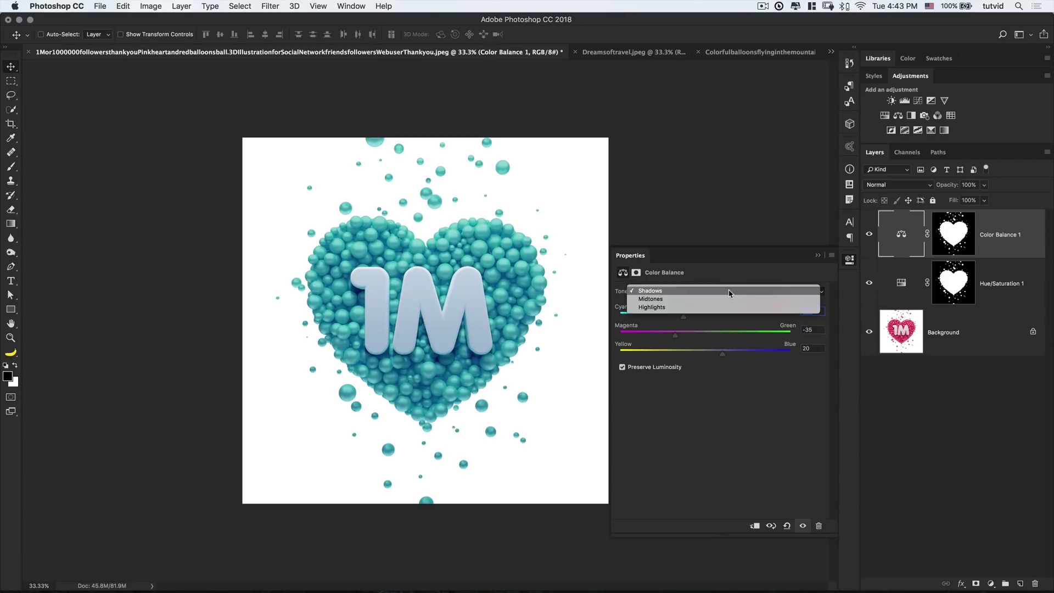
left_click(701, 310)
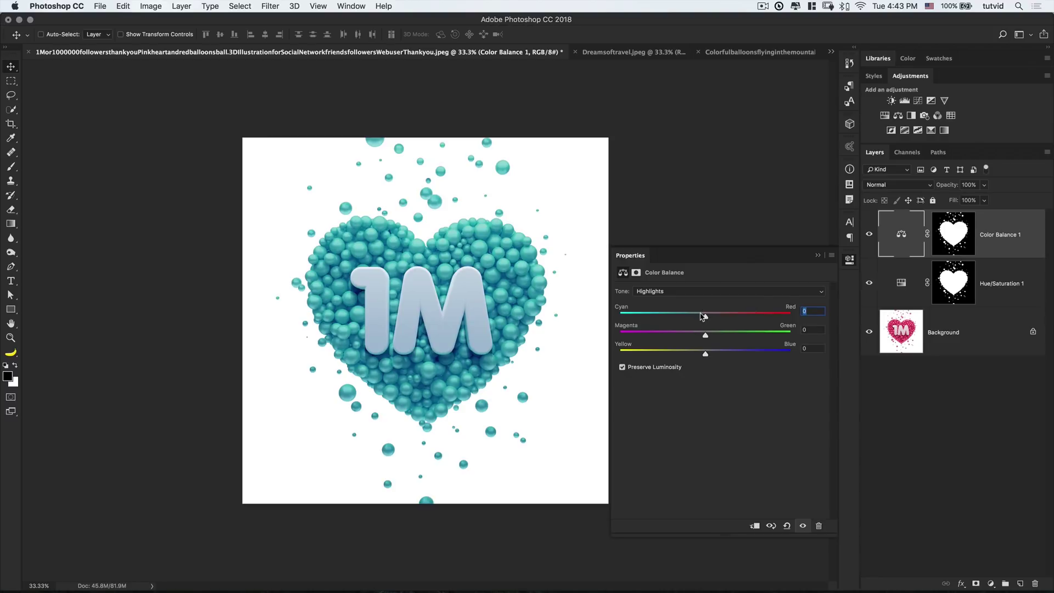
left_click_drag(703, 317, 693, 319)
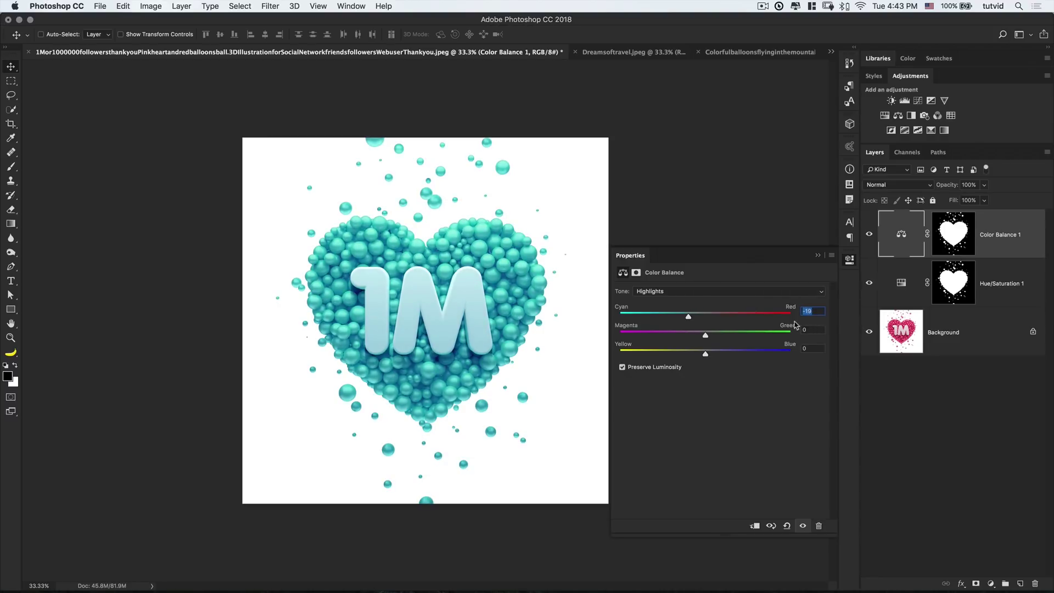
left_click_drag(705, 356, 692, 356)
- Compare the heart with the Color Balance layer and its mask toggled off and on
left_click(870, 234)
left_click(869, 235)
left_click(869, 234)
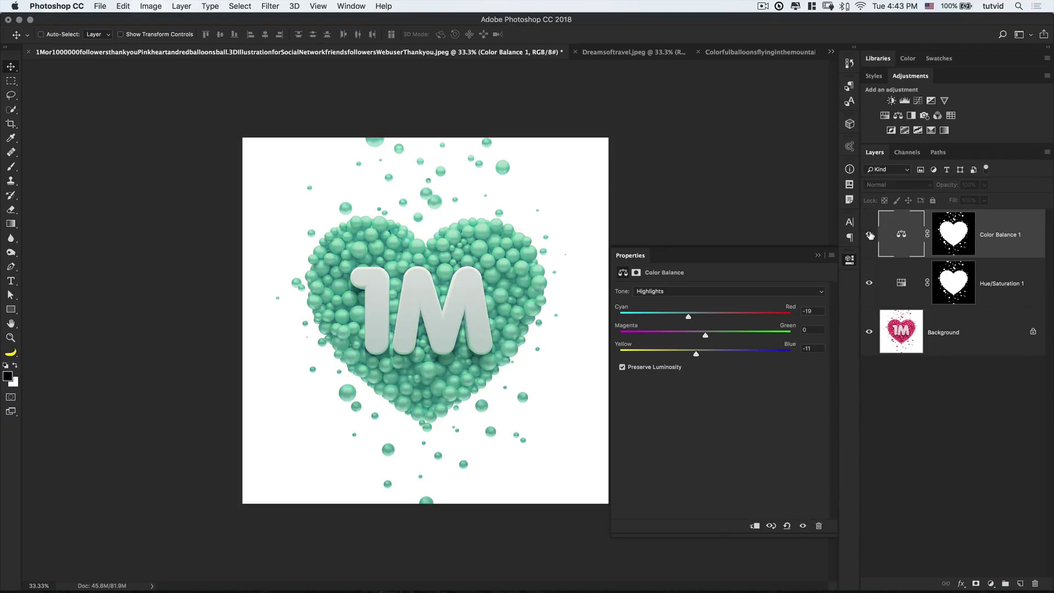
left_click(869, 235)
left_click(850, 261)
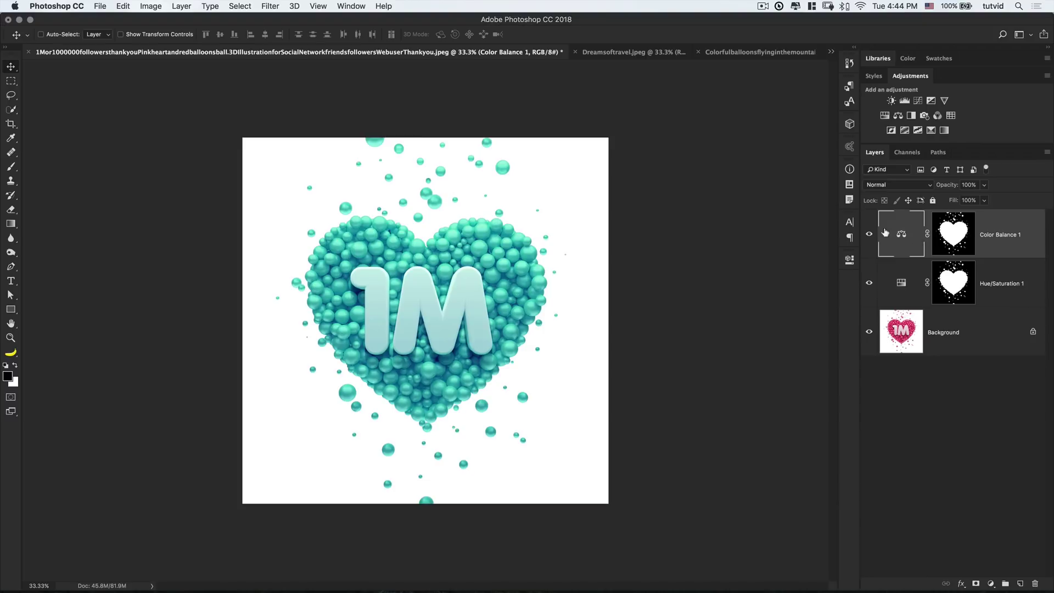
left_click(953, 234, "shift")
left_click(952, 235, "shift")
left_click(907, 152)
left_click(874, 152)
left_click(904, 154)
left_click(874, 152)
- Look through the balloon and heart documents, then show Dreamsoftravel.jpeg's RGB, Red, Green and Blue channels
left_click(623, 53)
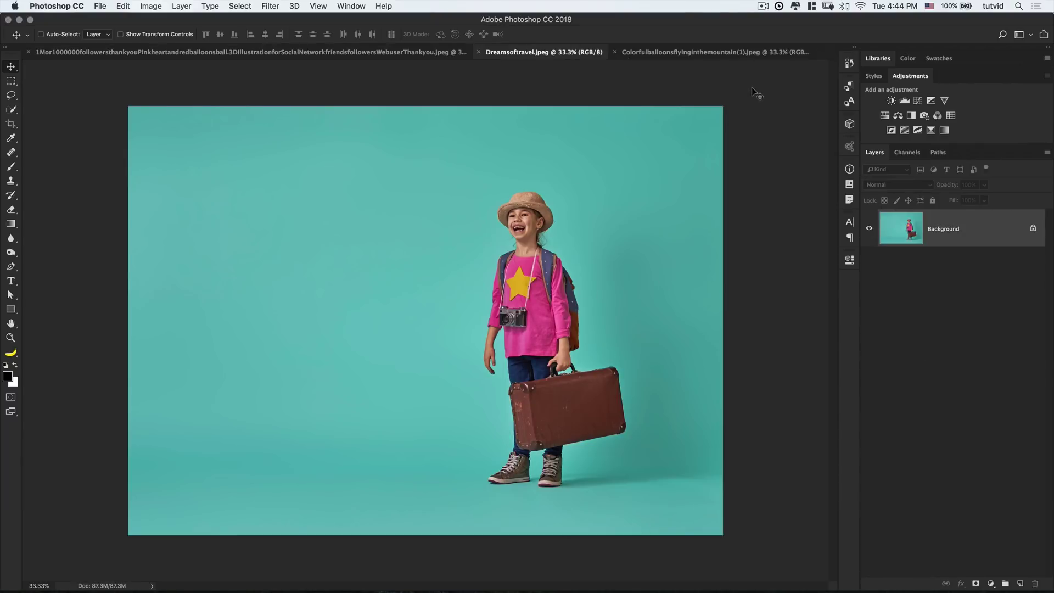
left_click(712, 53)
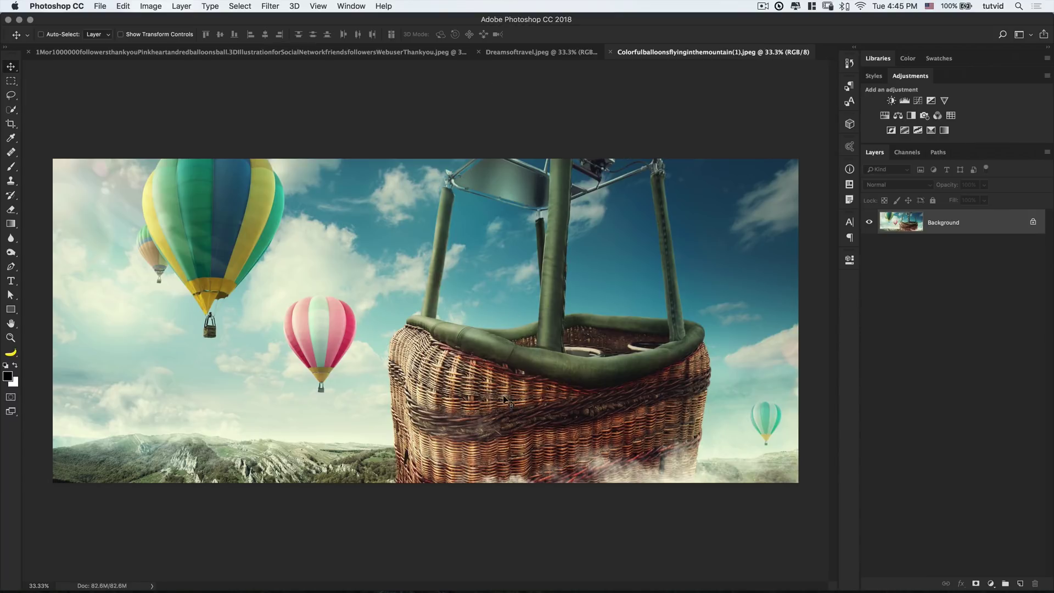
left_click(527, 55)
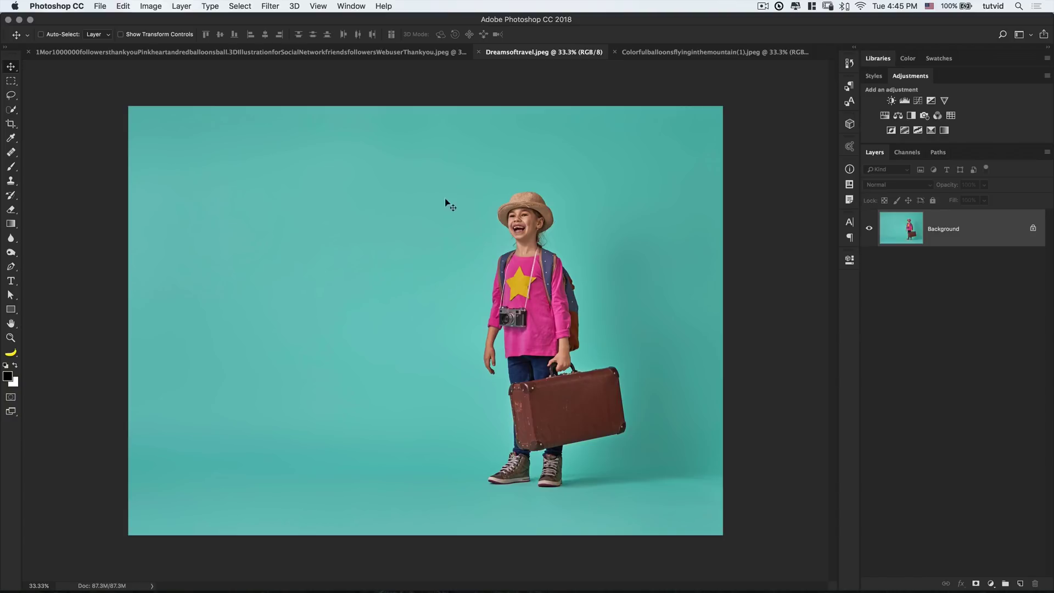
left_click(254, 53)
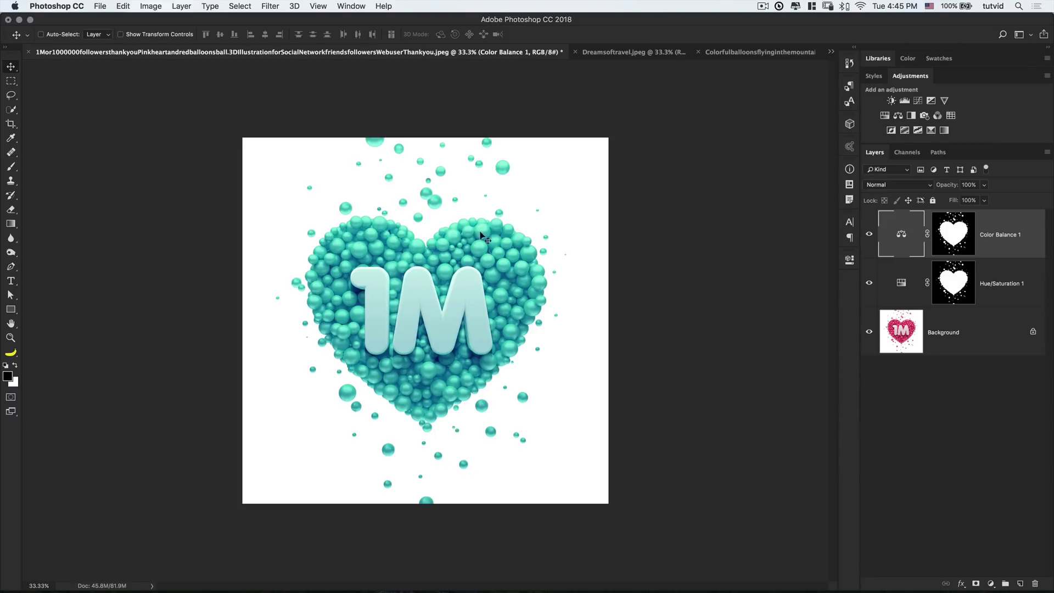
left_click(633, 51)
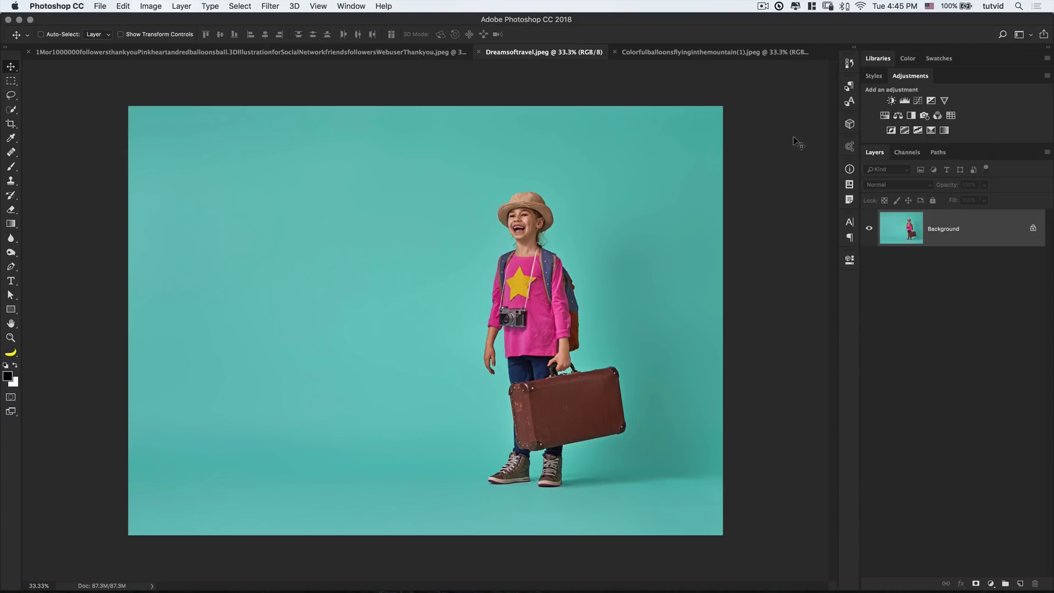
left_click(903, 154)
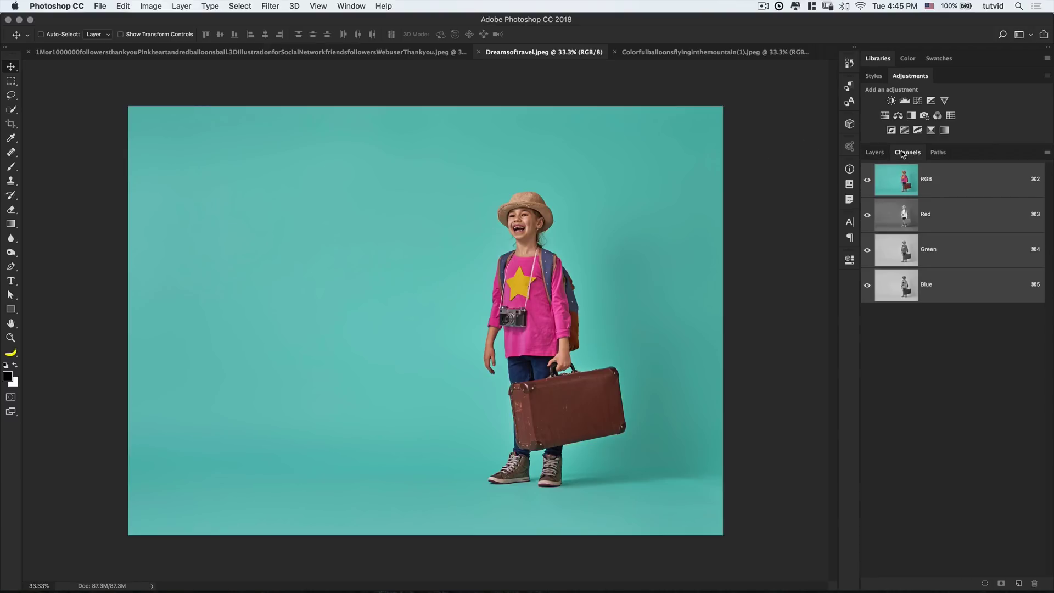
- Compare the girl photo's Red, Green and Blue channels, then duplicate Green as Green copy
left_click(941, 229)
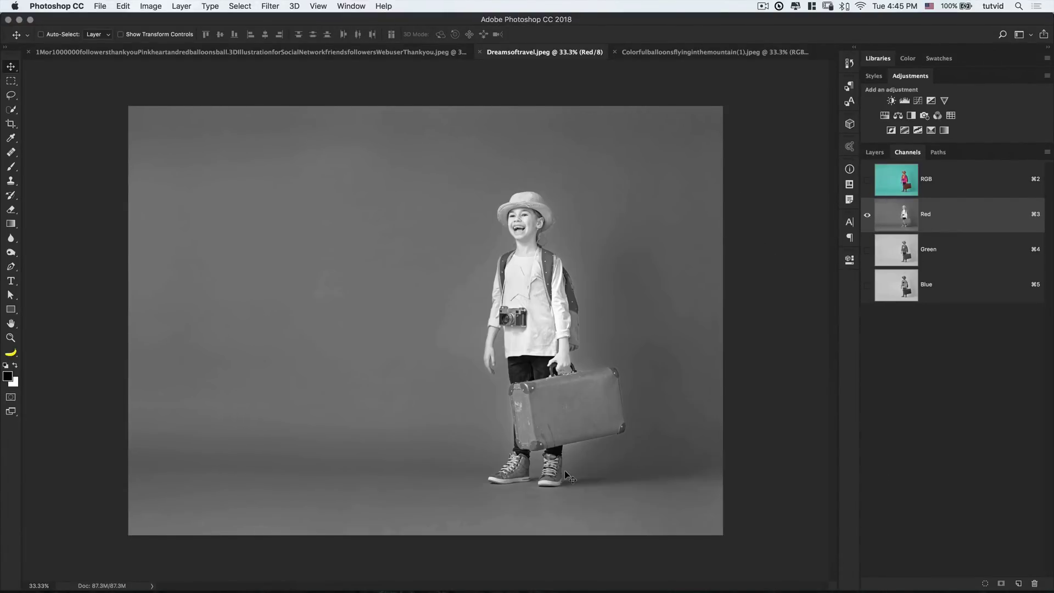
left_click(903, 243)
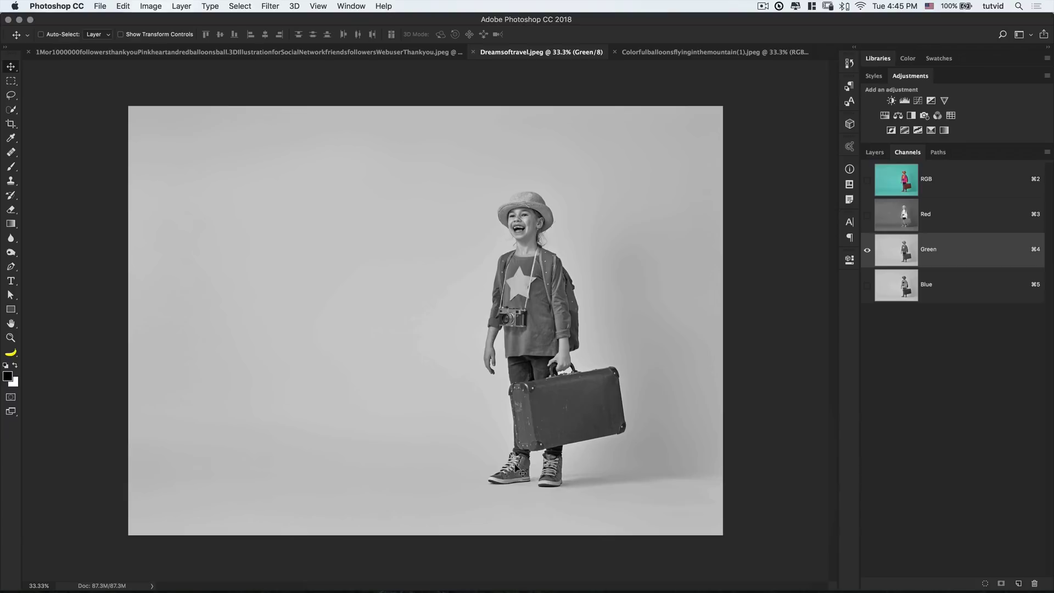
left_click(899, 287)
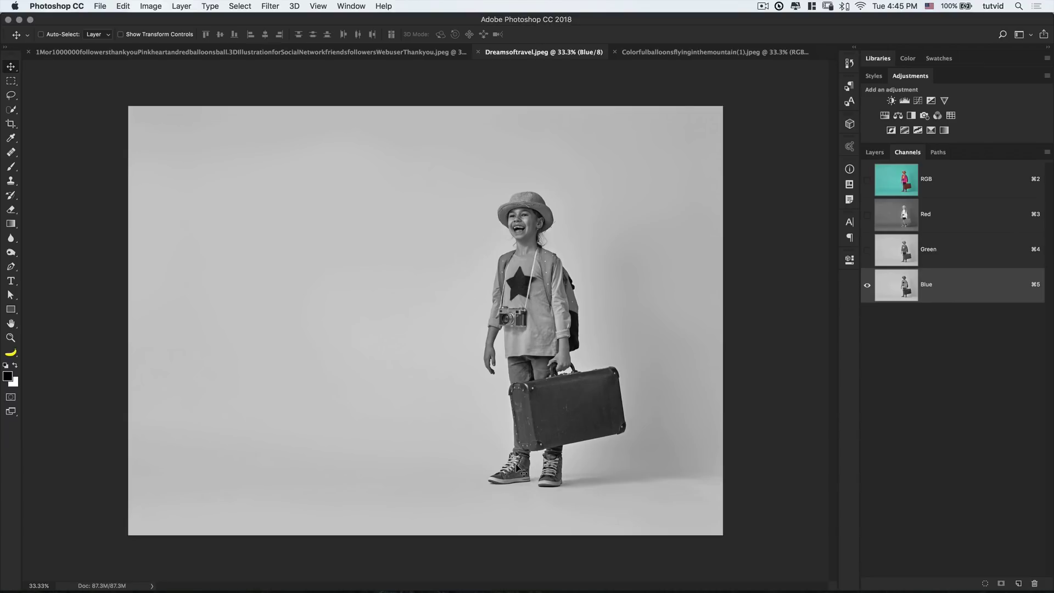
left_click(899, 258)
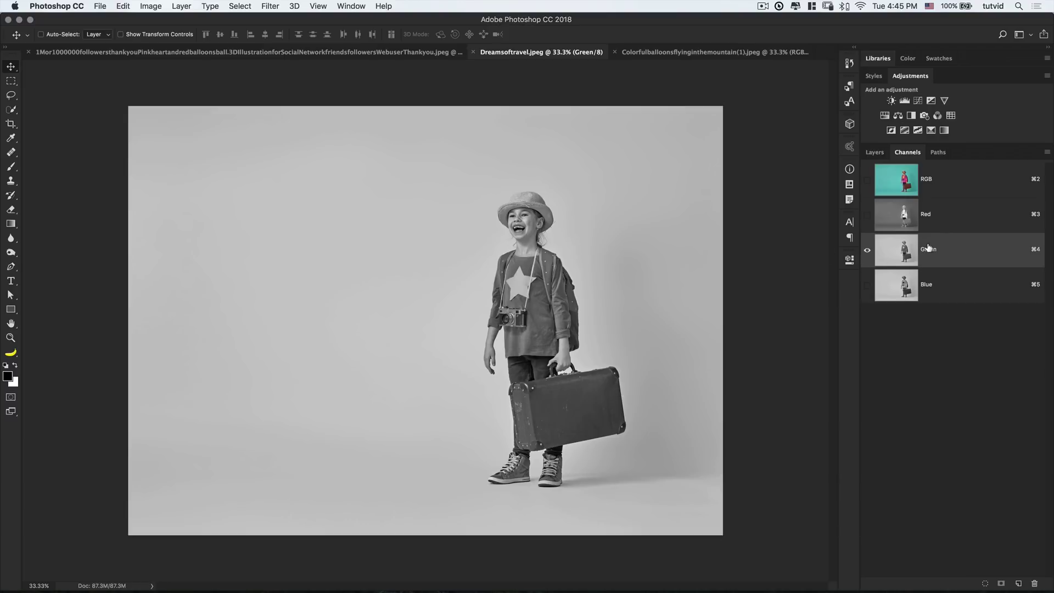
left_click_drag(928, 248, 1018, 585)
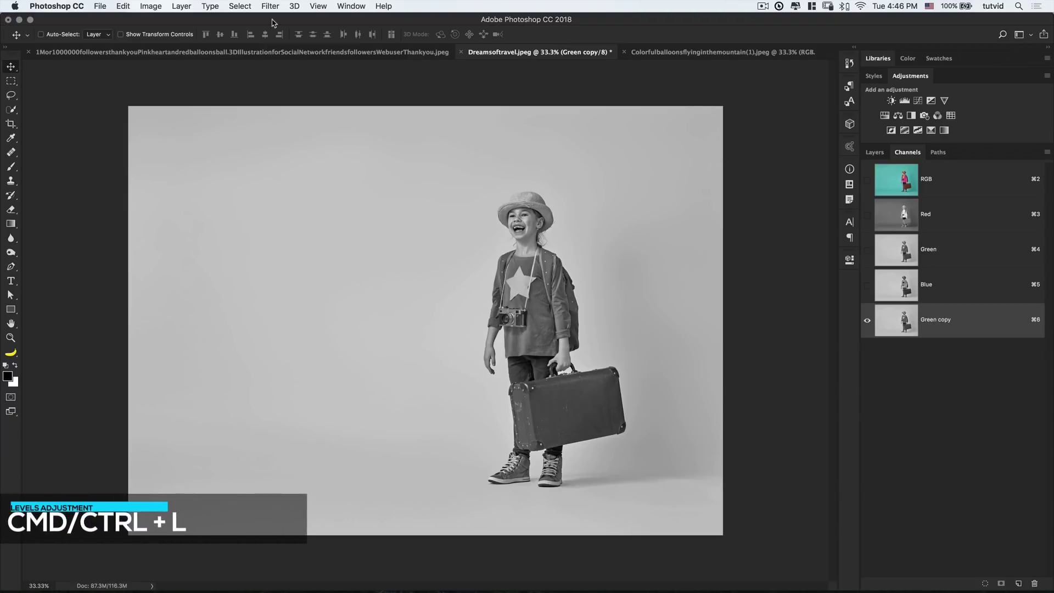
- Apply Levels of about 85 / 0.84 / 173 to Green copy, darkening the girl against a whitened background
key("super+l")
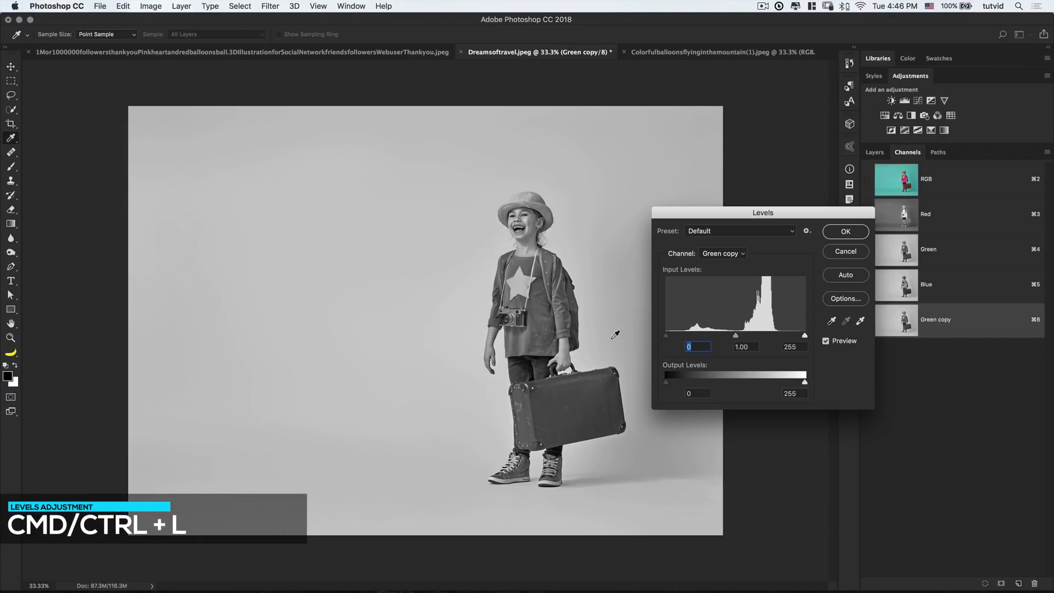
left_click_drag(660, 338, 707, 337)
left_click_drag(761, 214, 822, 205)
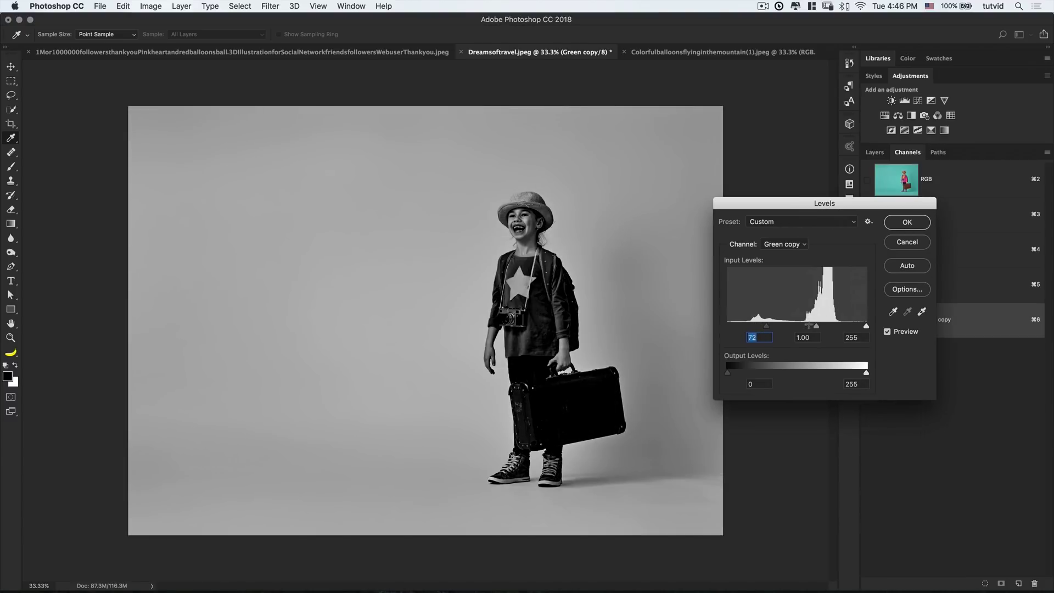
left_click_drag(860, 326, 827, 326)
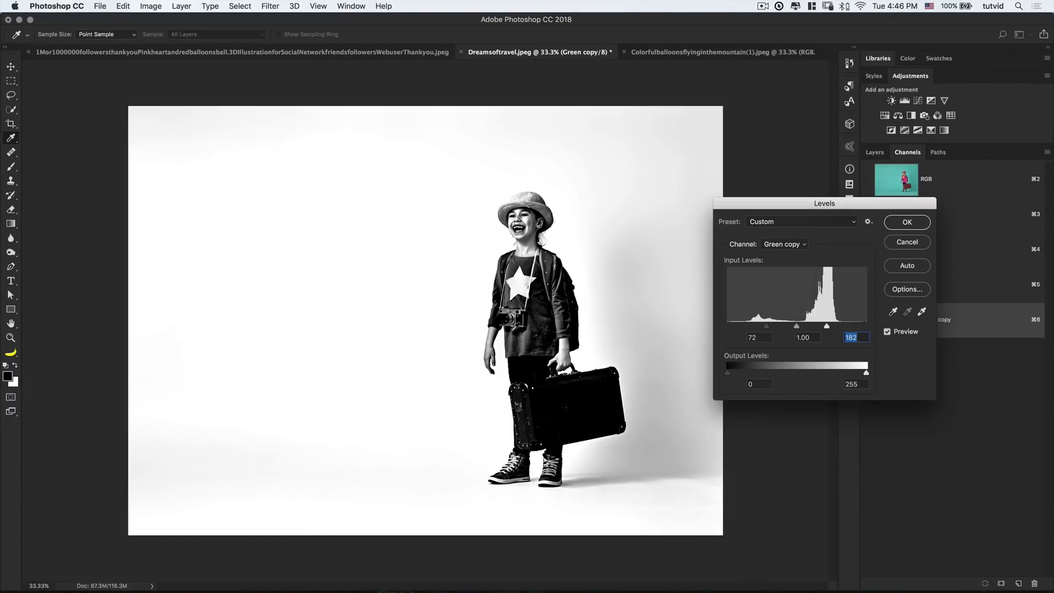
left_click_drag(768, 327, 772, 328)
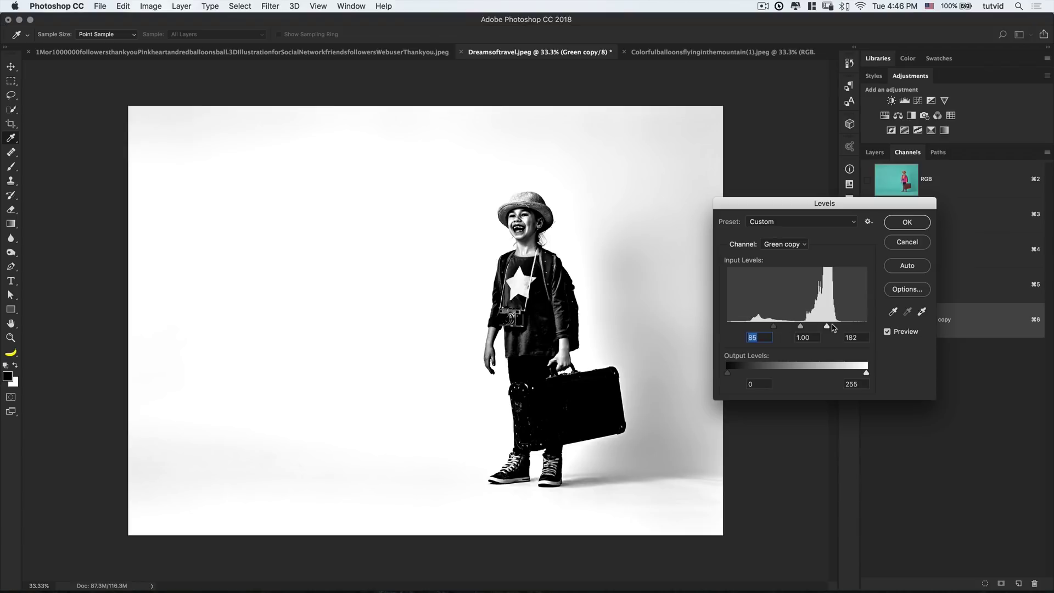
left_click_drag(825, 327, 805, 328)
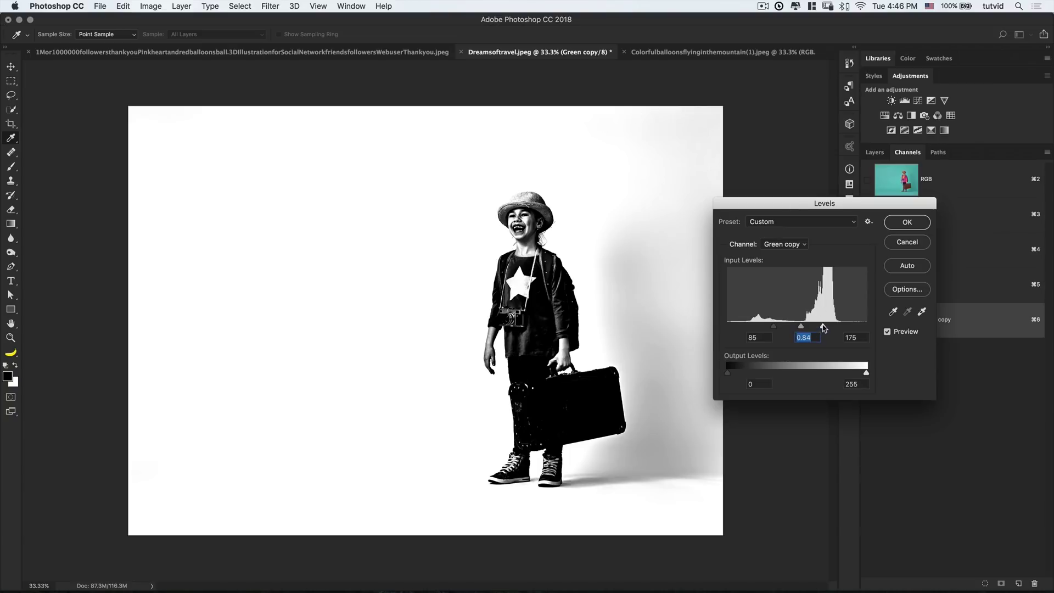
key("Tab")
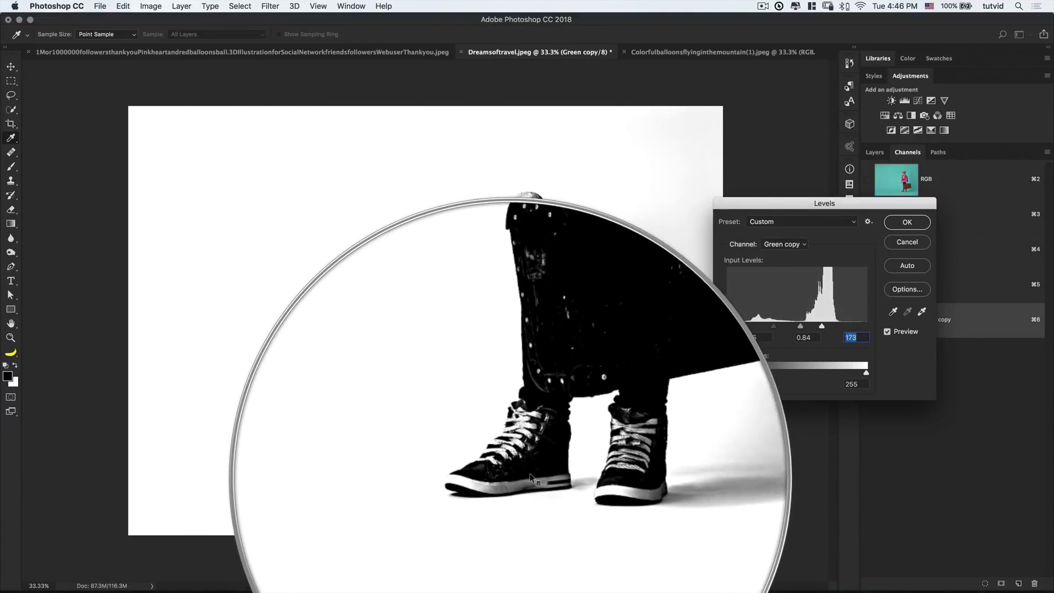
left_click(916, 221)
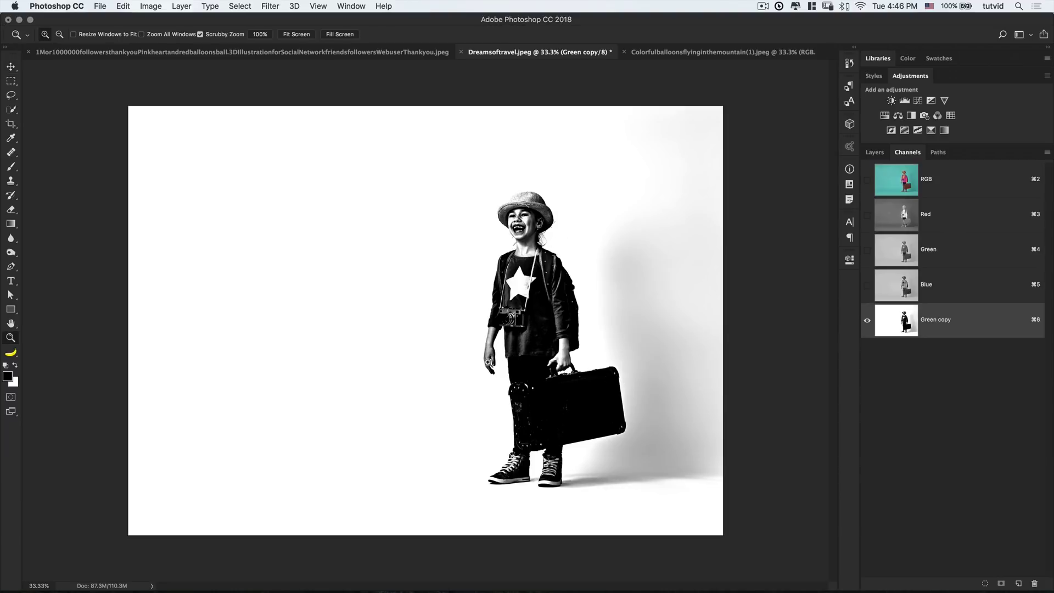
- Zoom in on the girl's arm and set the Brush to Soft Light mode at size 90
key("z")
left_click_drag(492, 348, 371, 247)
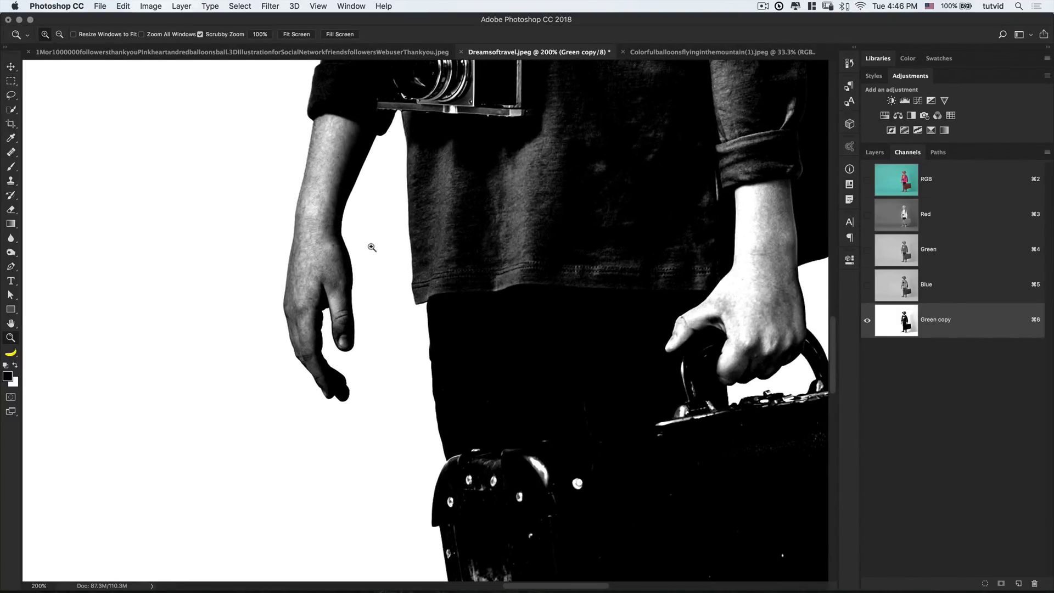
left_click(12, 167)
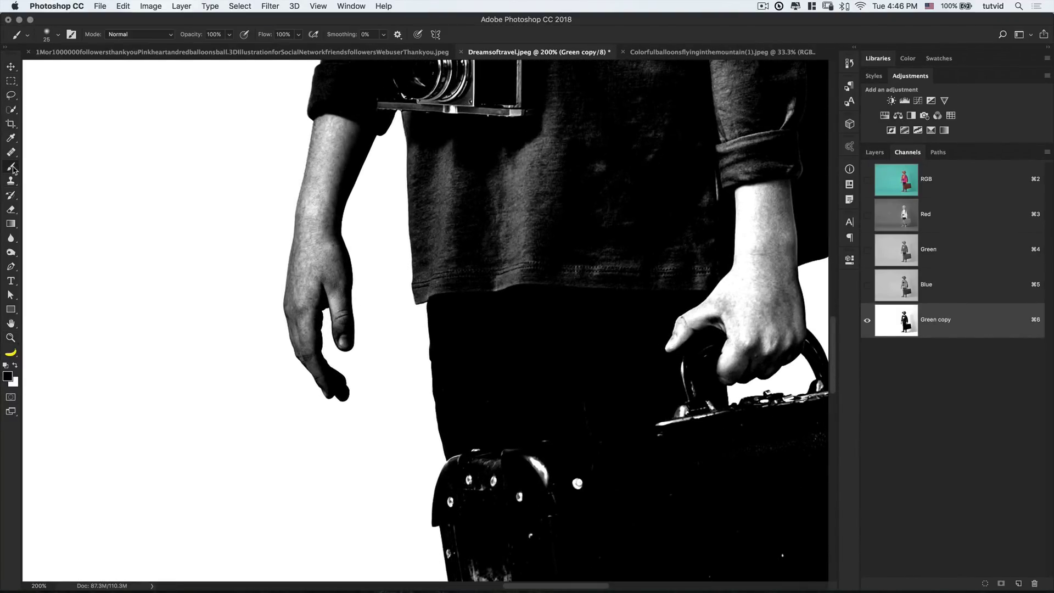
left_click(138, 35)
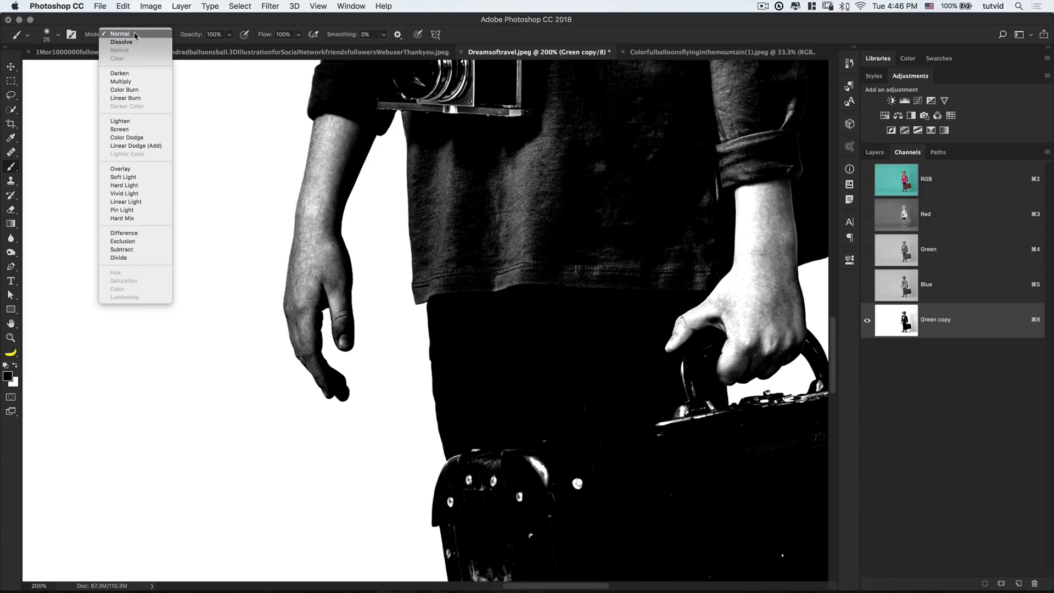
left_click(124, 177)
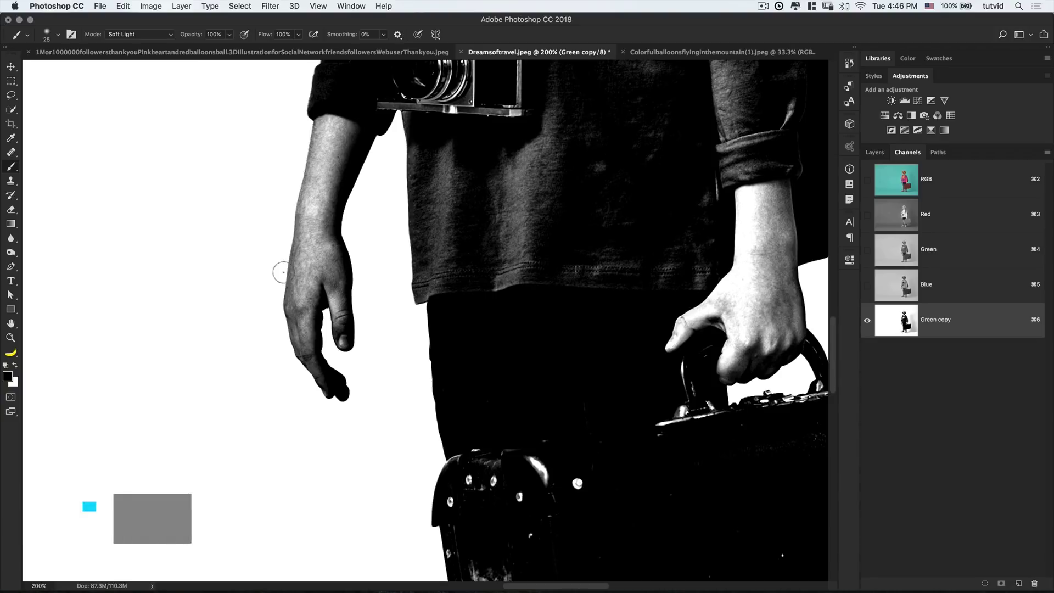
key("bracketright")
key("bracketright")
key("bracketright")
key("bracketright")
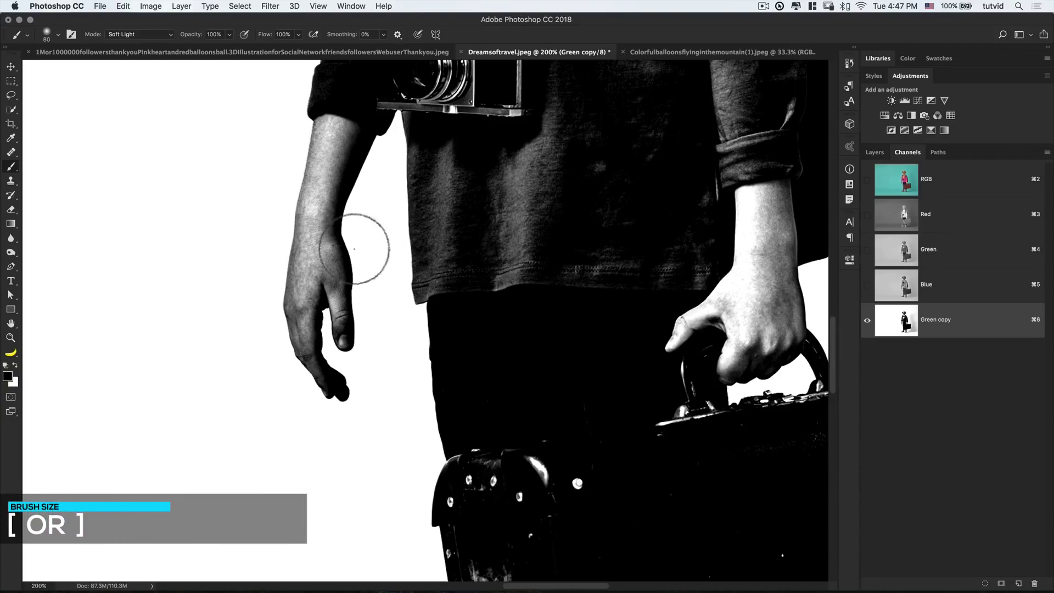
key("bracketright")
- With black as the foreground colour, paint the girl's left hand and arm solid black
left_click(7, 375)
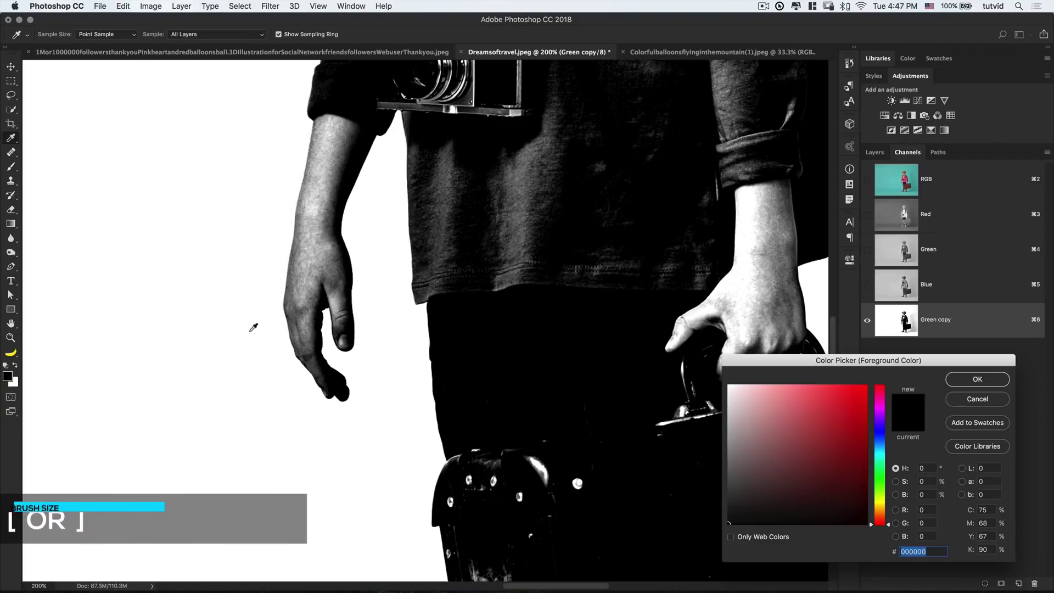
left_click(977, 380)
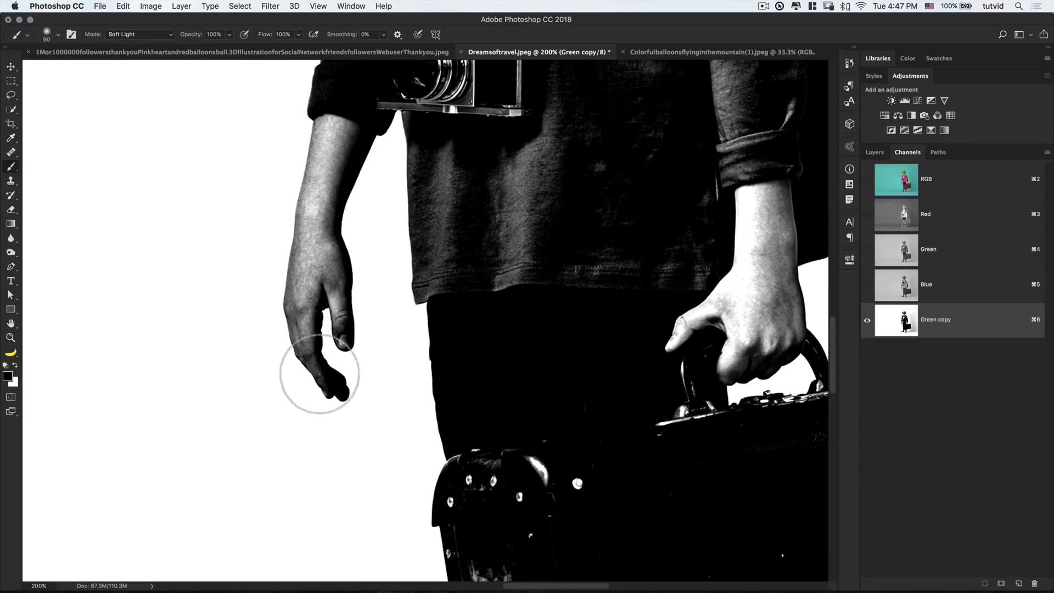
mouse_move(318, 371)
left_mouse_down()
mouse_move(308, 316)
mouse_move(313, 245)
mouse_move(299, 303)
mouse_move(319, 268)
mouse_move(341, 303)
mouse_move(334, 292)
mouse_move(302, 312)
mouse_move(310, 314)
mouse_move(323, 185)
mouse_move(305, 195)
mouse_move(313, 214)
mouse_move(349, 103)
mouse_move(319, 247)
mouse_move(336, 299)
mouse_move(329, 279)
mouse_move(319, 354)
mouse_move(342, 395)
mouse_move(329, 383)
mouse_move(342, 300)
left_mouse_up()
key("bracketleft")
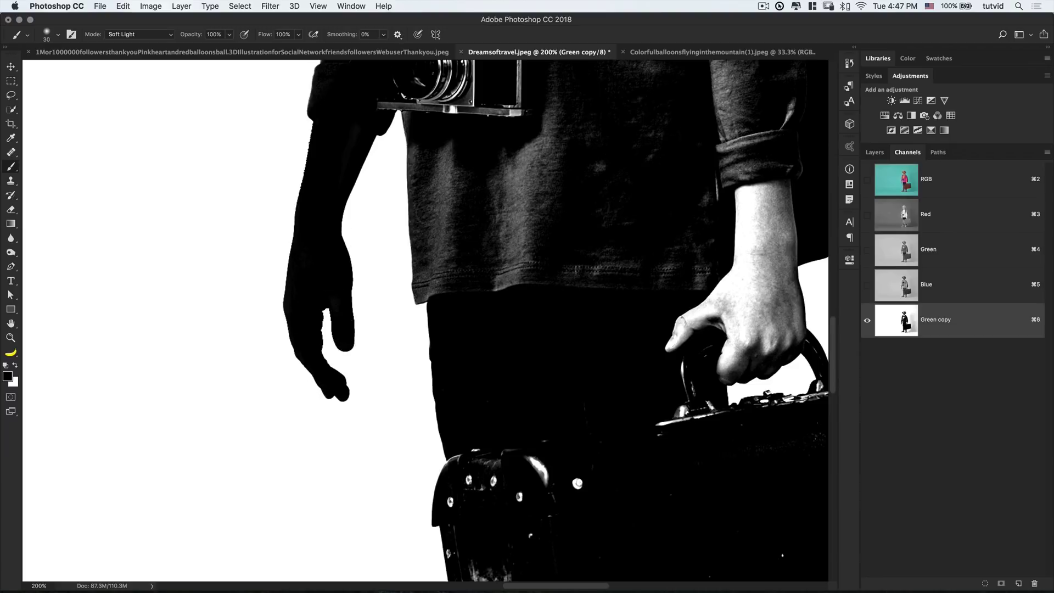
- Paint black around the camera and along the shirt, jacket shoulder and strap edges
key("bracketright")
key("bracketright")
key("bracketright")
mouse_move(423, 101)
left_mouse_down()
mouse_move(413, 72)
mouse_move(389, 100)
left_mouse_up()
mouse_move(413, 154)
left_mouse_down()
mouse_move(419, 278)
mouse_move(460, 394)
left_mouse_up()
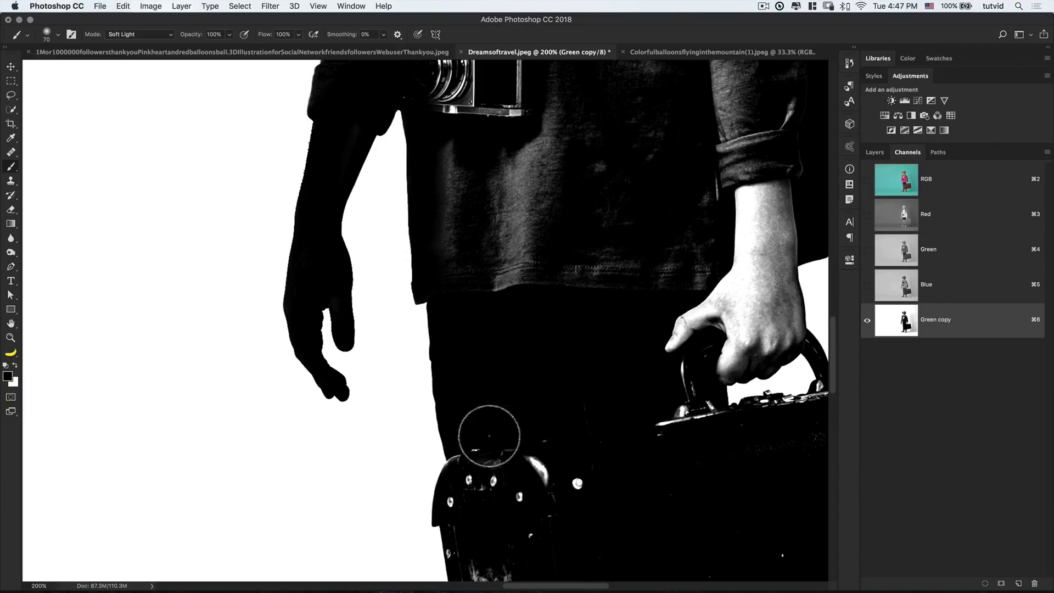
scroll(489, 436, "up", 5)
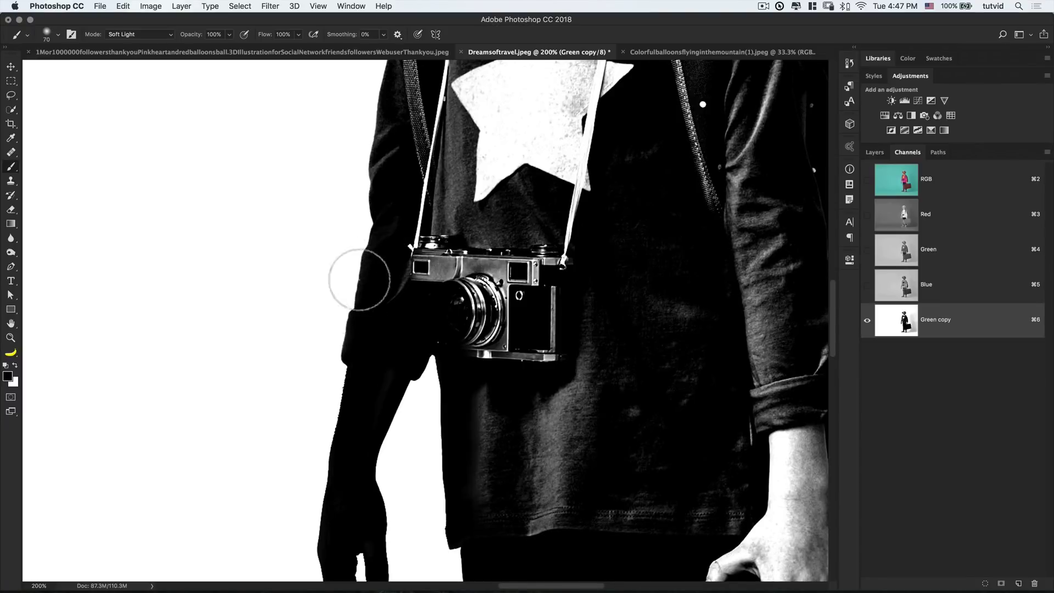
mouse_move(360, 280)
left_mouse_down()
mouse_move(378, 178)
mouse_move(371, 126)
left_mouse_up()
scroll(370, 129, "up", 3)
mouse_move(434, 225)
left_mouse_down()
mouse_move(428, 146)
mouse_move(458, 55)
mouse_move(430, 181)
mouse_move(429, 275)
left_mouse_up()
left_click_drag(450, 181, 456, 327)
mouse_move(446, 235)
left_mouse_down()
mouse_move(504, 225)
mouse_move(446, 313)
mouse_move(474, 308)
left_mouse_up()
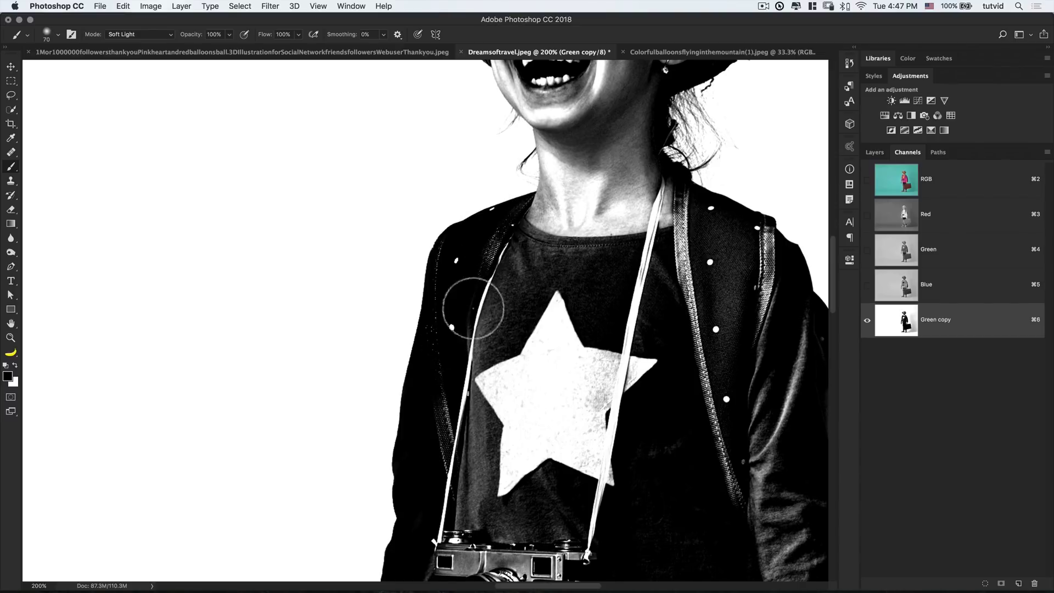
- Darken the shoe soles and laces, the suitcase corner highlight, and the wrist and hand holding it
scroll(473, 307, "down", 10)
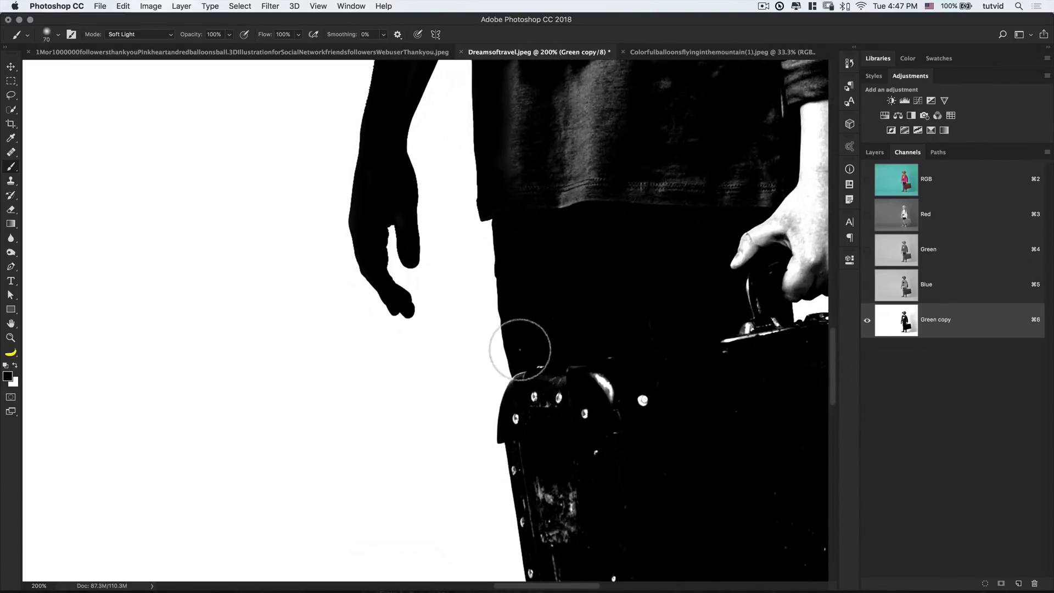
scroll(513, 377, "down", 10)
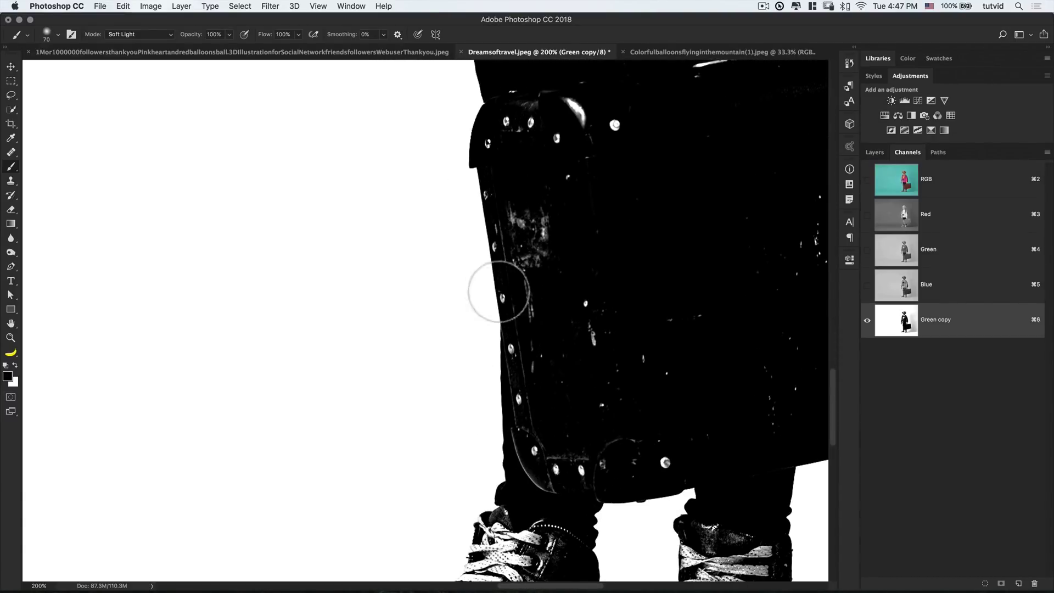
scroll(549, 310, "down", 10)
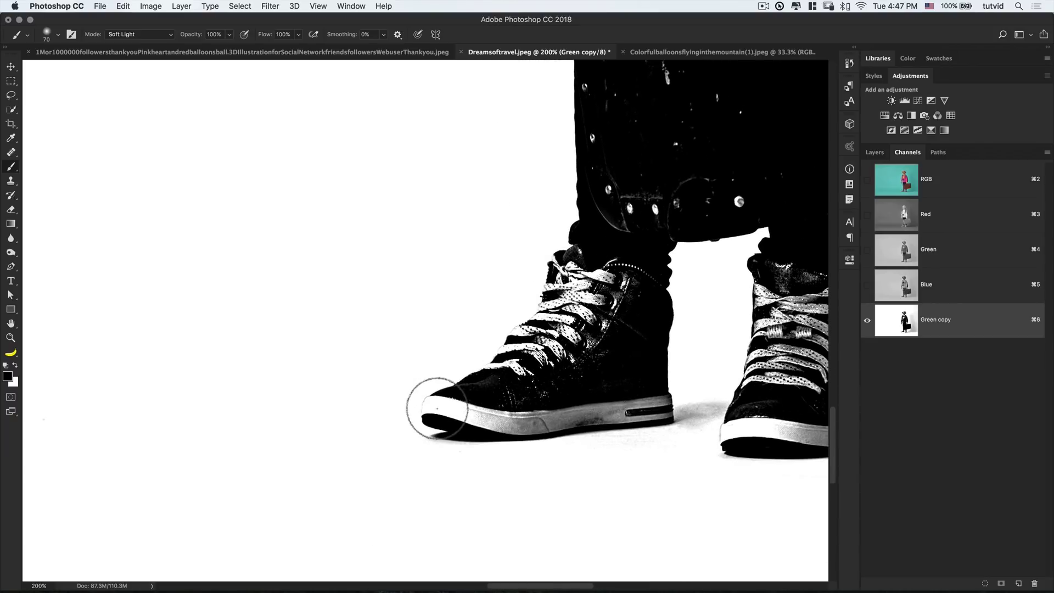
mouse_move(437, 408)
left_mouse_down()
mouse_move(510, 430)
mouse_move(607, 412)
mouse_move(627, 344)
left_mouse_up()
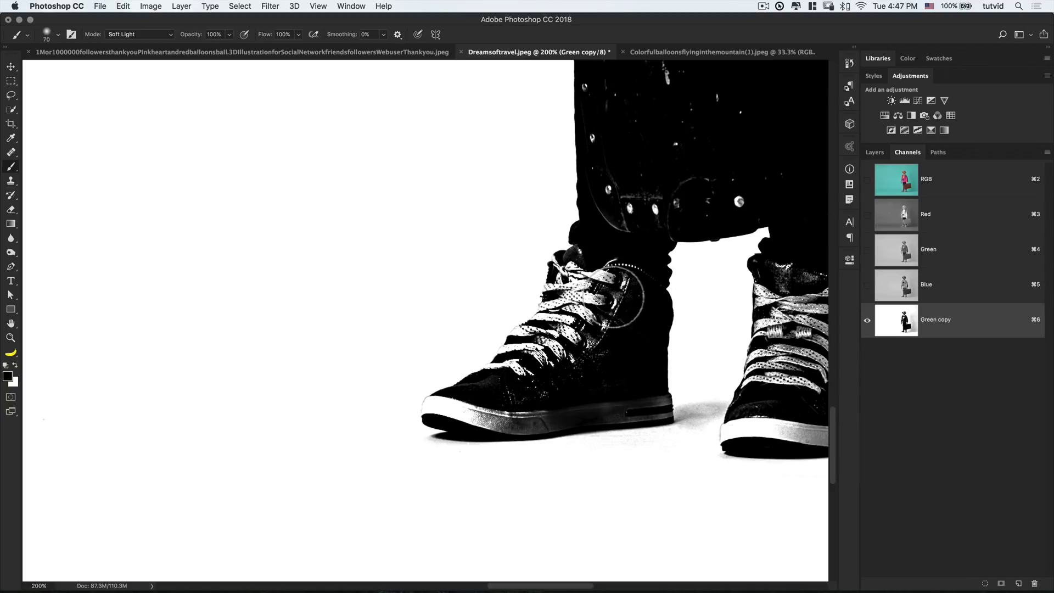
scroll(694, 271, "right", 6)
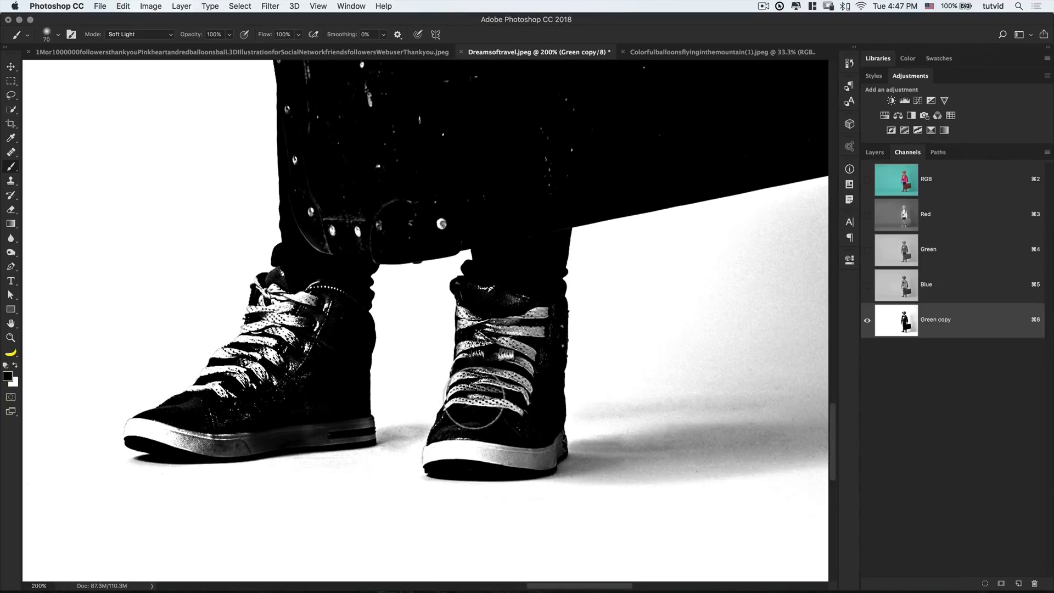
left_click_drag(475, 399, 535, 351)
scroll(522, 324, "up", 6)
scroll(521, 324, "right", 5)
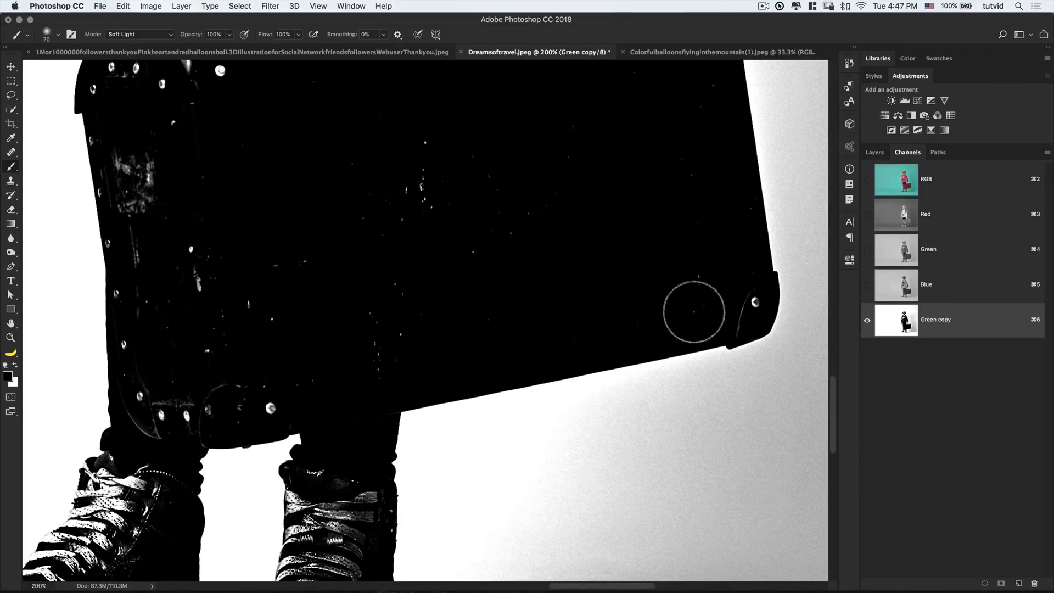
mouse_move(694, 312)
left_mouse_down()
mouse_move(738, 295)
mouse_move(727, 324)
left_mouse_up()
scroll(670, 214, "up", 10)
scroll(669, 214, "right", 4)
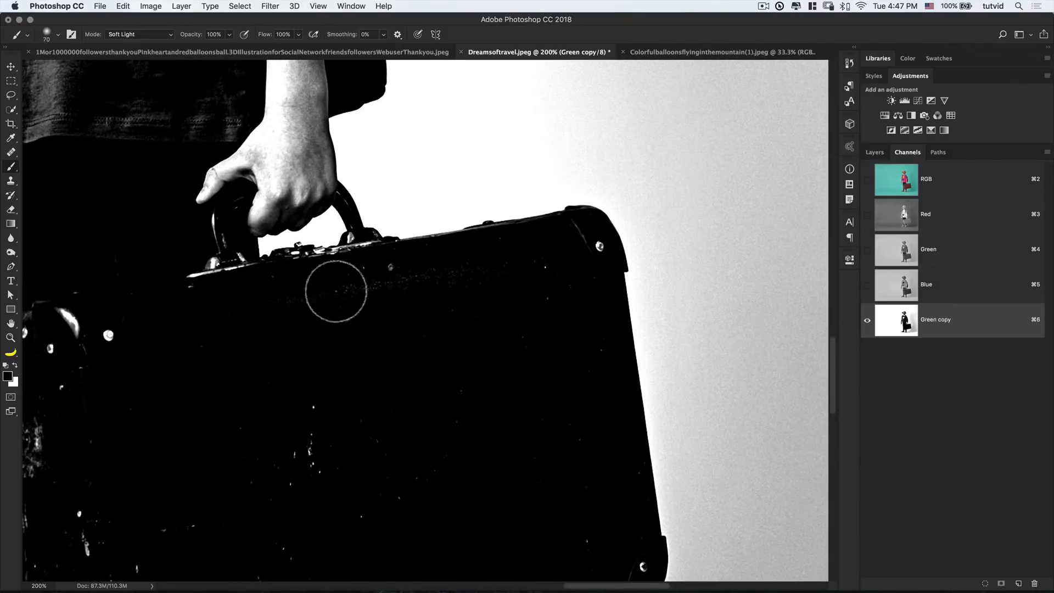
scroll(410, 345, "up", 5)
scroll(410, 345, "left", 4)
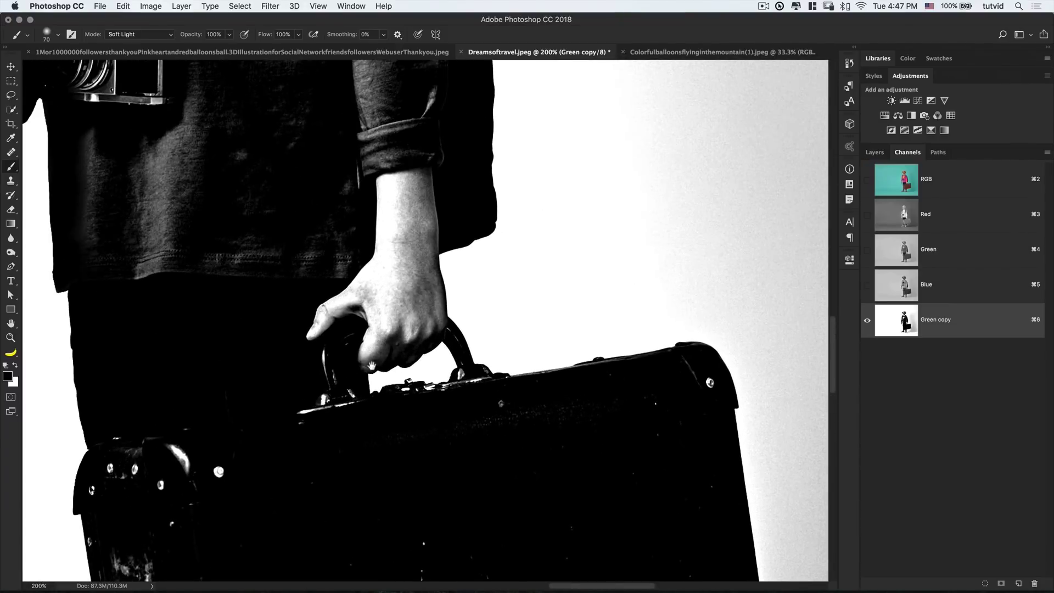
mouse_move(411, 345)
left_mouse_down()
mouse_move(407, 285)
mouse_move(419, 263)
mouse_move(423, 303)
mouse_move(398, 281)
mouse_move(357, 324)
mouse_move(340, 362)
mouse_move(463, 205)
left_mouse_up()
- Redo the hair stroke, then darken the hair, neck, chin and hat crown and brim
scroll(463, 205, "up", 9)
scroll(463, 204, "right", 3)
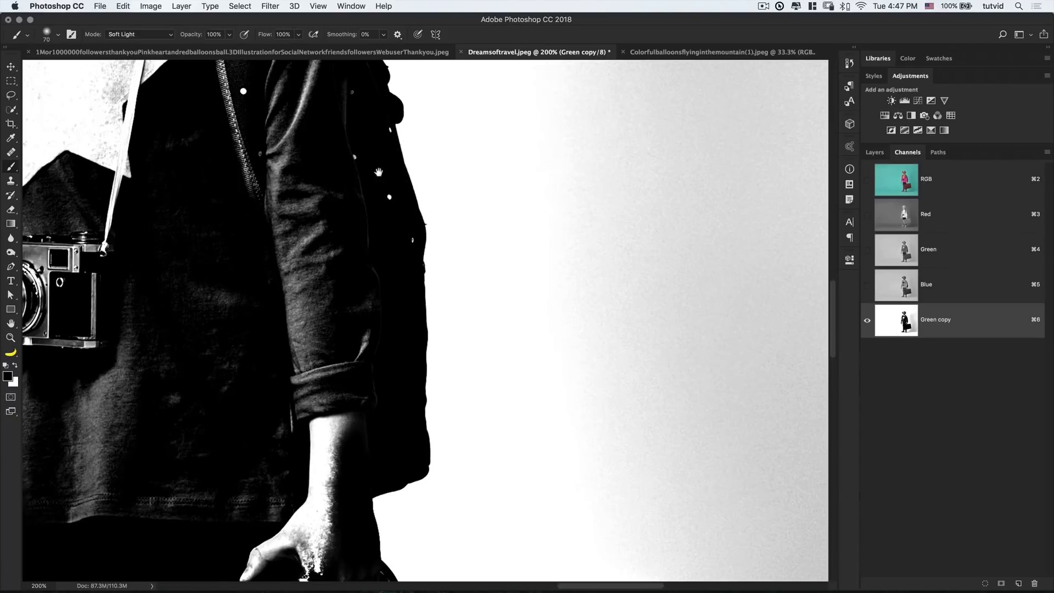
scroll(378, 172, "up", 9)
scroll(379, 173, "left", 2)
scroll(349, 177, "up", 8)
scroll(349, 176, "left", 3)
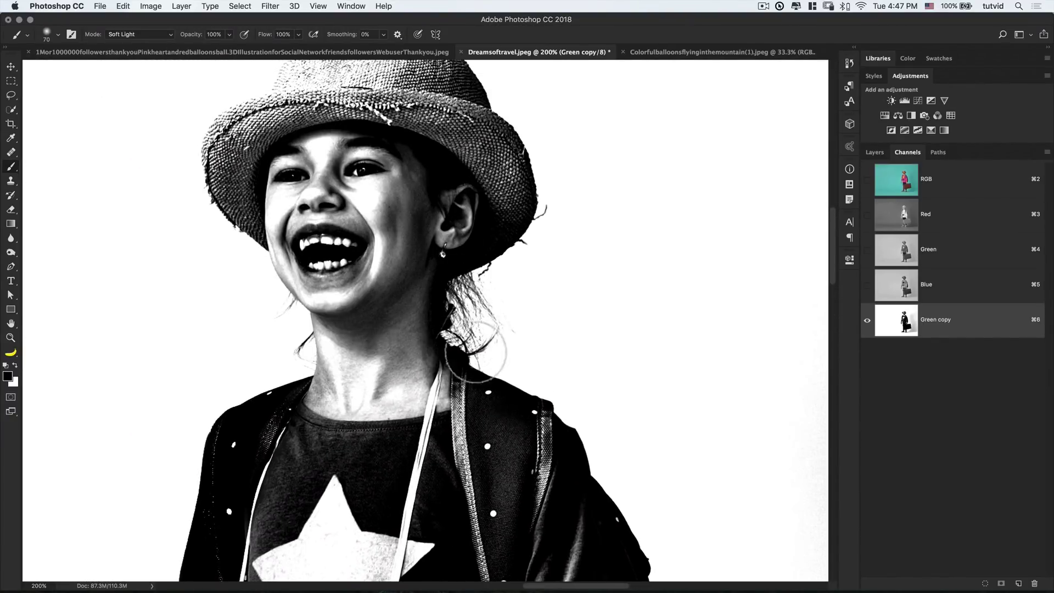
key("super+z")
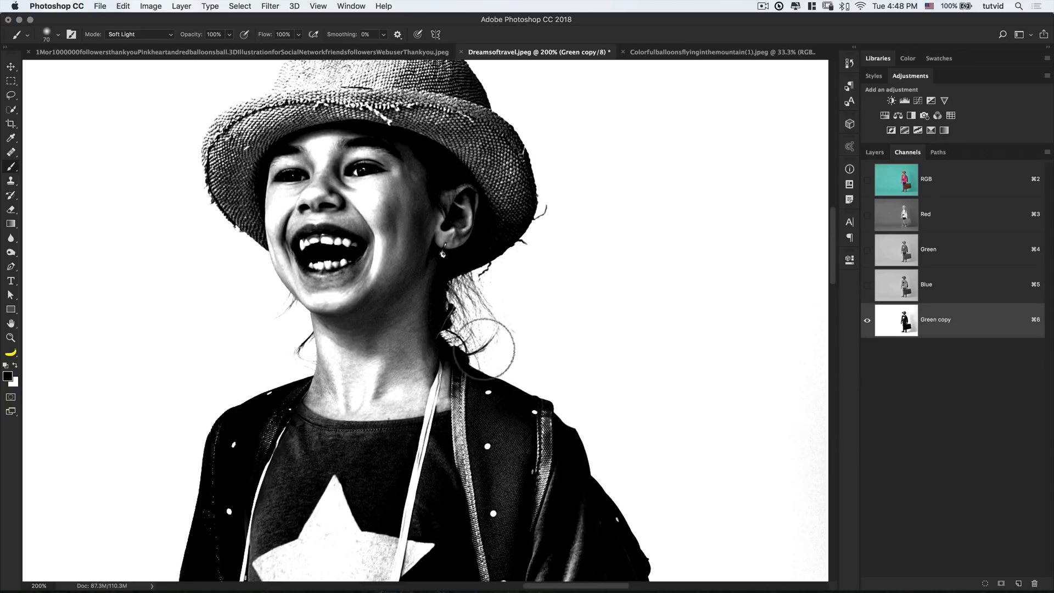
left_click_drag(461, 277, 447, 409)
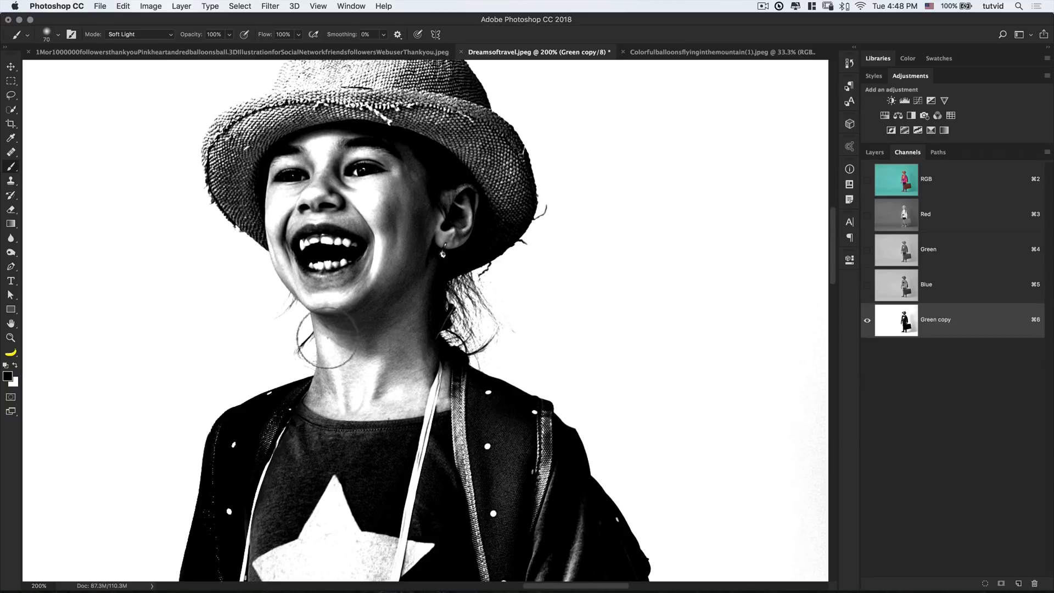
mouse_move(302, 404)
left_mouse_down()
mouse_move(335, 351)
mouse_move(329, 310)
mouse_move(344, 324)
mouse_move(297, 264)
mouse_move(341, 373)
mouse_move(274, 417)
mouse_move(294, 220)
mouse_move(275, 236)
mouse_move(230, 181)
mouse_move(242, 121)
mouse_move(324, 126)
left_mouse_up()
scroll(426, 322, "up", 6)
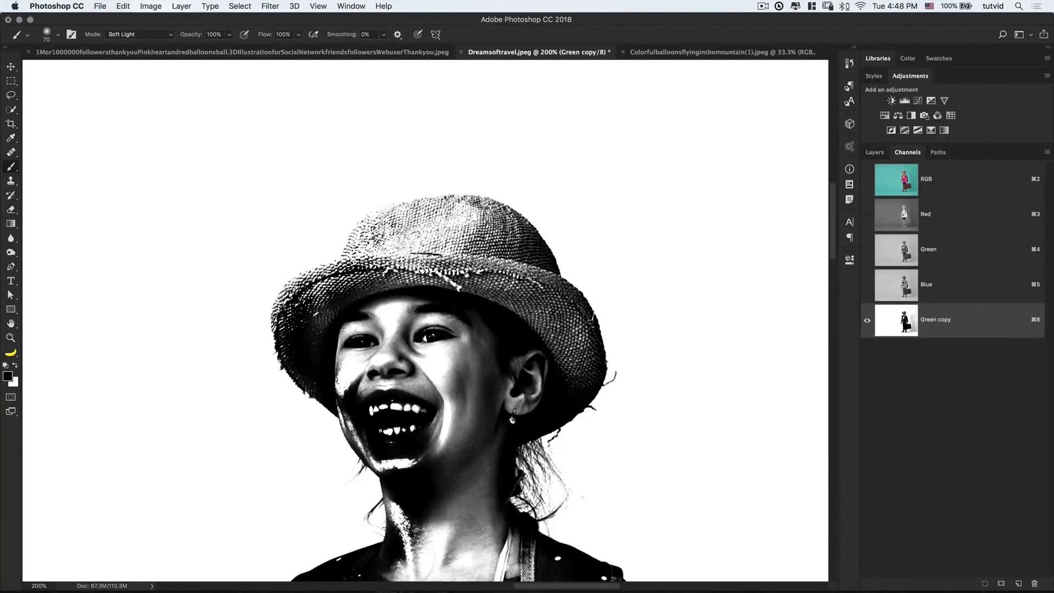
mouse_move(400, 225)
left_mouse_down()
mouse_move(450, 231)
mouse_move(578, 371)
mouse_move(565, 341)
mouse_move(576, 313)
mouse_move(530, 269)
mouse_move(496, 220)
mouse_move(501, 204)
mouse_move(488, 236)
mouse_move(546, 349)
mouse_move(476, 428)
mouse_move(494, 487)
mouse_move(463, 447)
mouse_move(478, 489)
mouse_move(464, 432)
mouse_move(471, 278)
mouse_move(467, 428)
left_mouse_up()
scroll(466, 428, "down", 15)
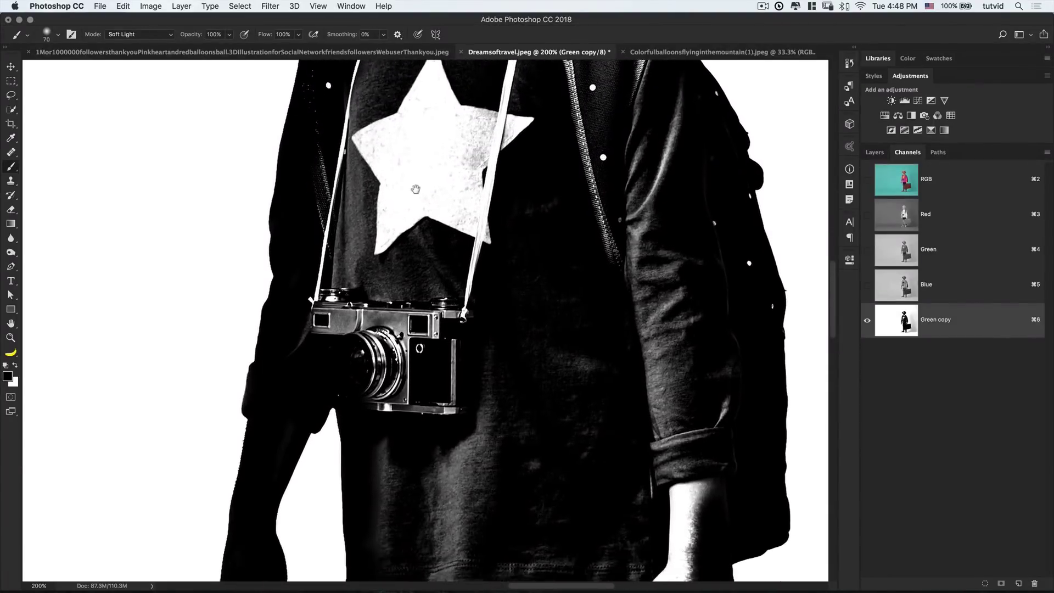
left_click_drag(431, 325, 440, 383)
key("super+minus")
key("super+minus")
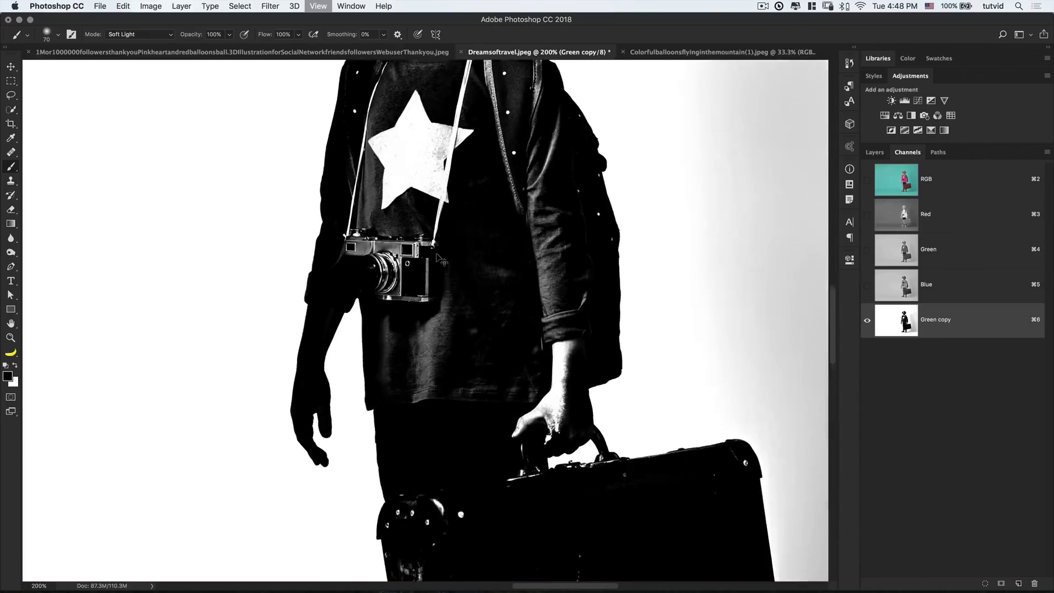
- Zoom out to 50% and return the black brush to Normal mode at 70 px, 72% hardness
key("super+minus")
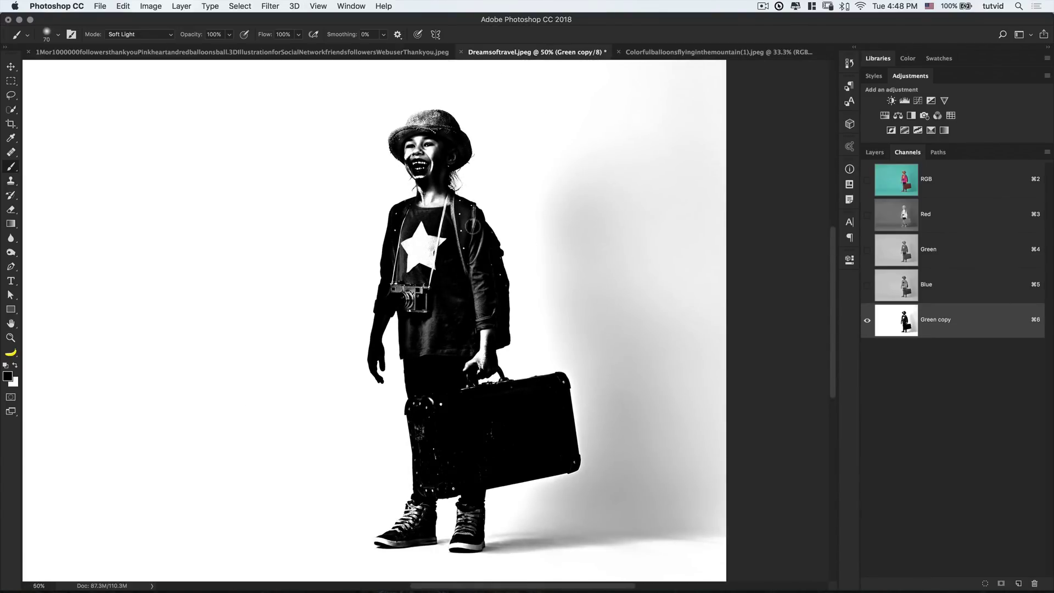
left_click(143, 37)
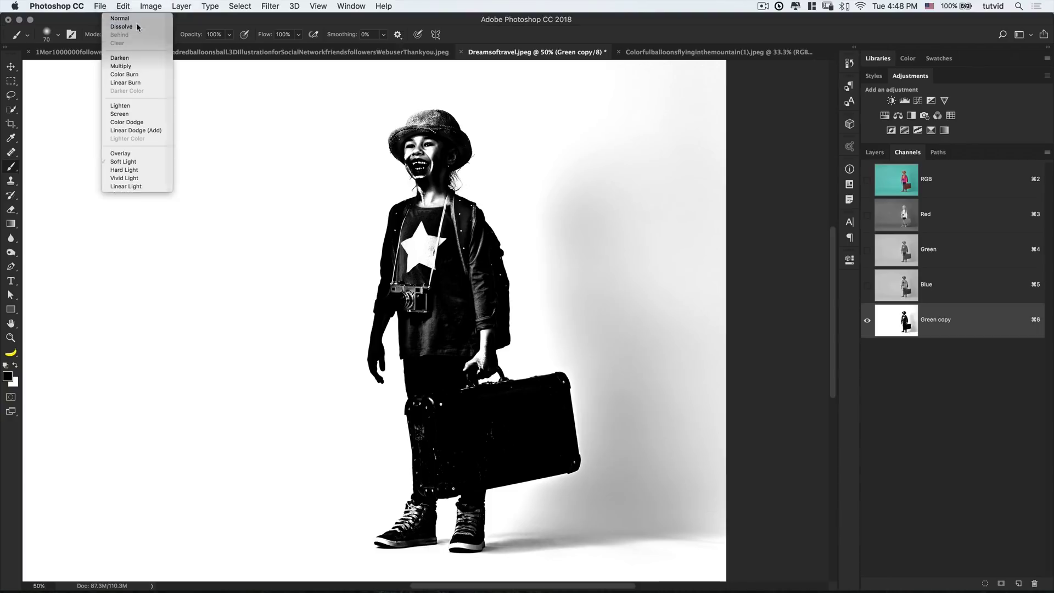
left_click(134, 18)
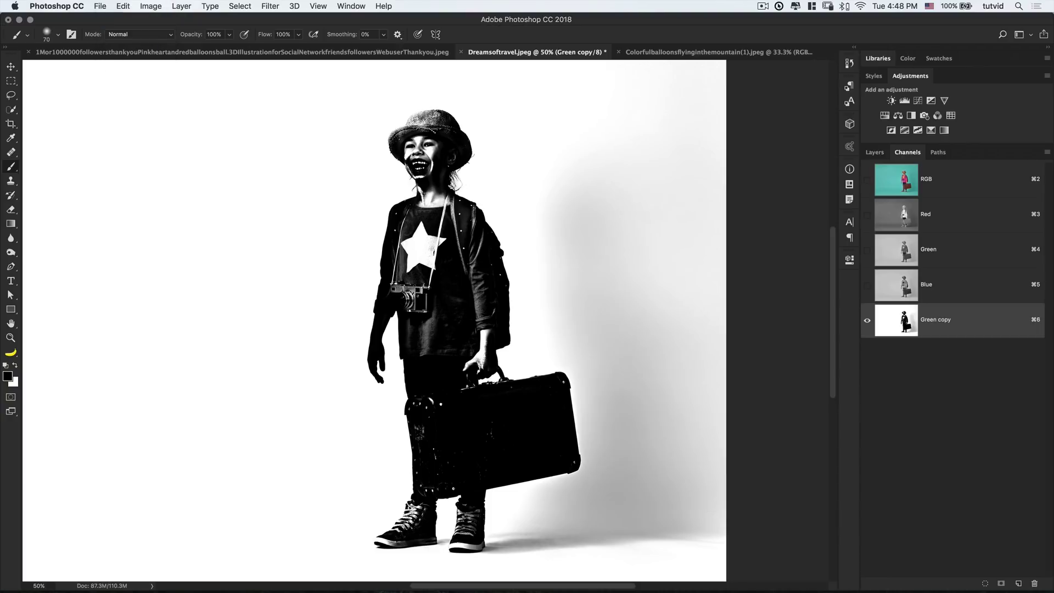
right_click(435, 240)
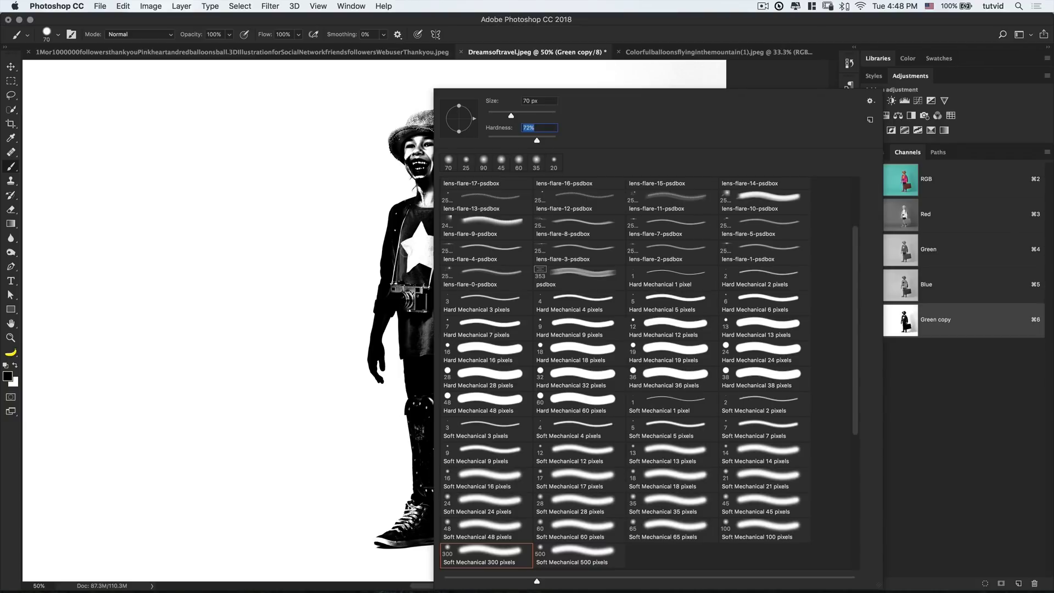
key("Return")
- Zoom in to 300% and paint the left shoe's grey sole and white laces black at size 45
key("z")
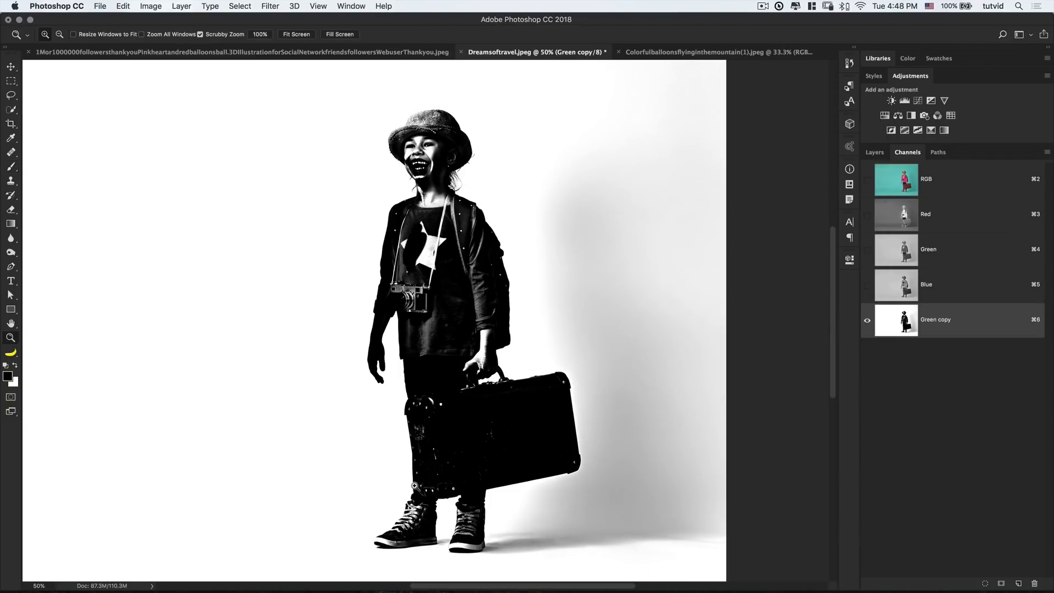
left_click_drag(415, 486, 288, 457)
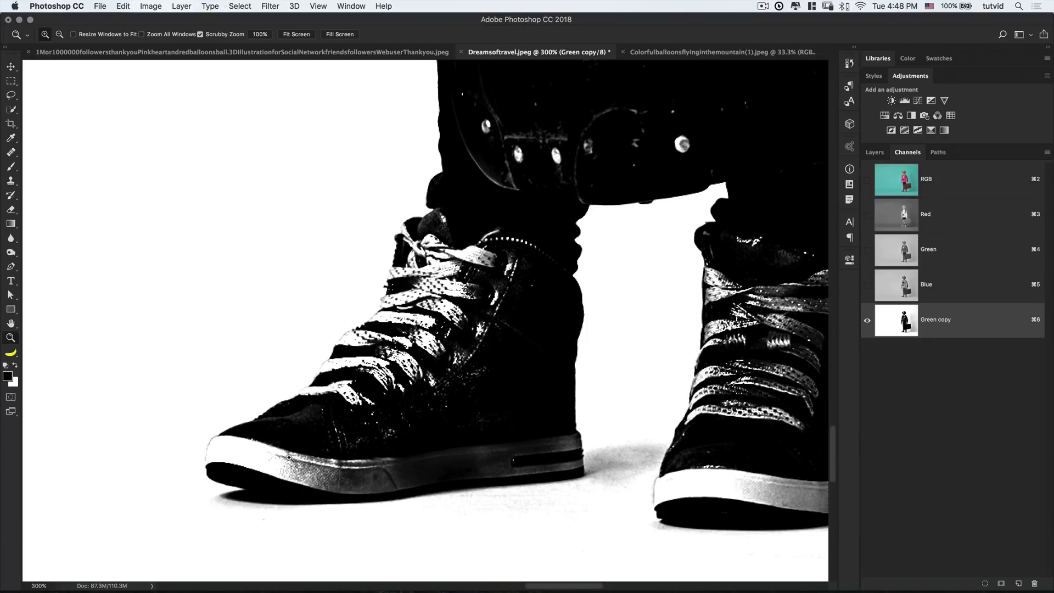
key("b")
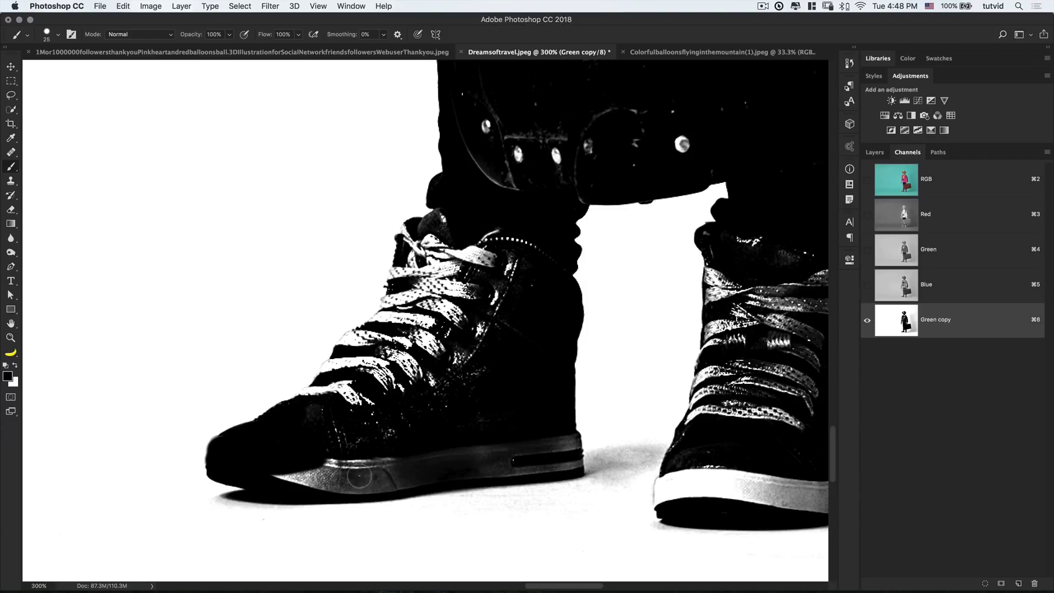
key("bracketright")
left_click_drag(272, 474, 424, 470)
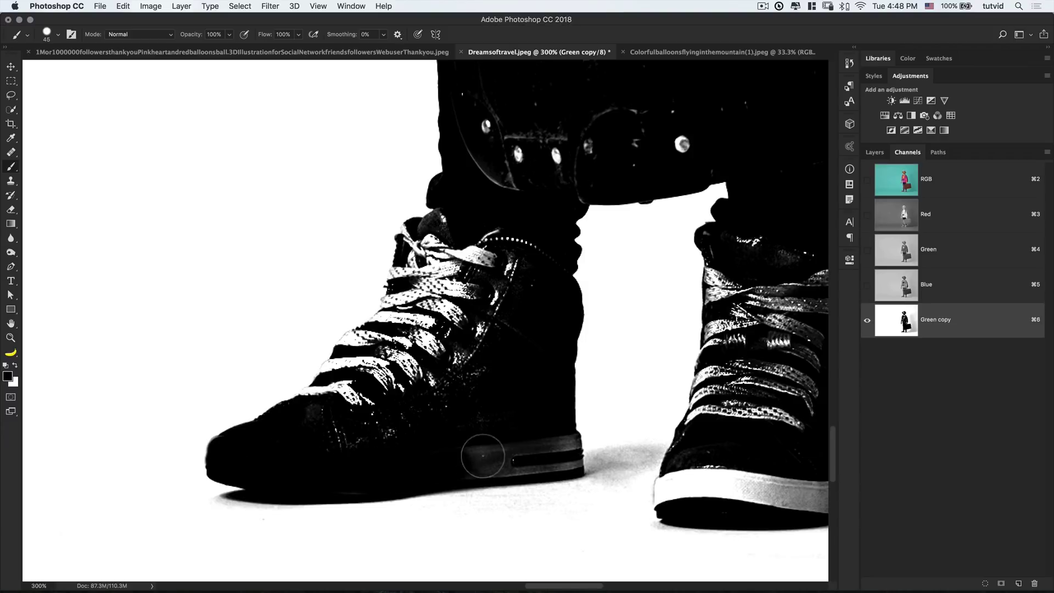
left_click_drag(482, 456, 528, 460)
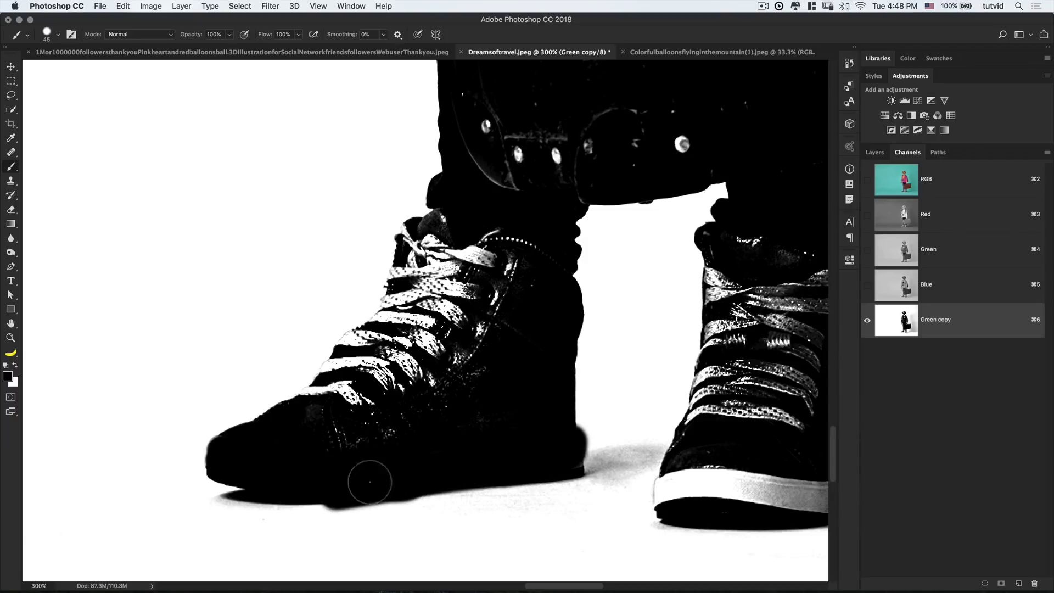
mouse_move(415, 395)
left_mouse_down()
mouse_move(325, 400)
mouse_move(295, 419)
mouse_move(386, 328)
left_mouse_up()
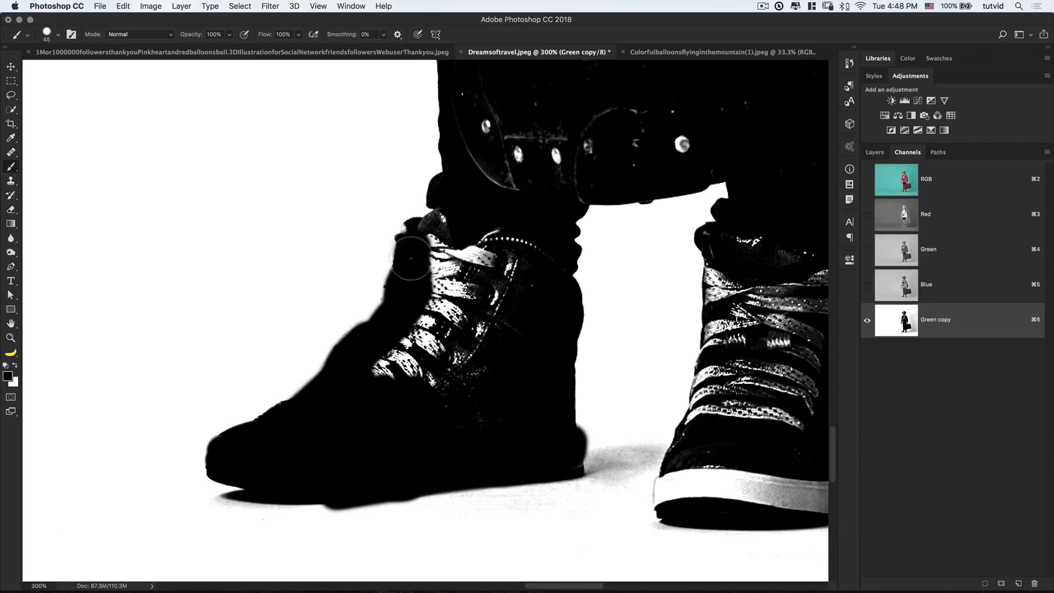
mouse_move(451, 223)
left_mouse_down()
mouse_move(417, 341)
mouse_move(401, 341)
mouse_move(461, 330)
mouse_move(522, 288)
mouse_move(454, 242)
left_mouse_up()
- Blacken the right shoe and remaining light spots on face and hat, then zoom out to fit
scroll(454, 242, "right", 5)
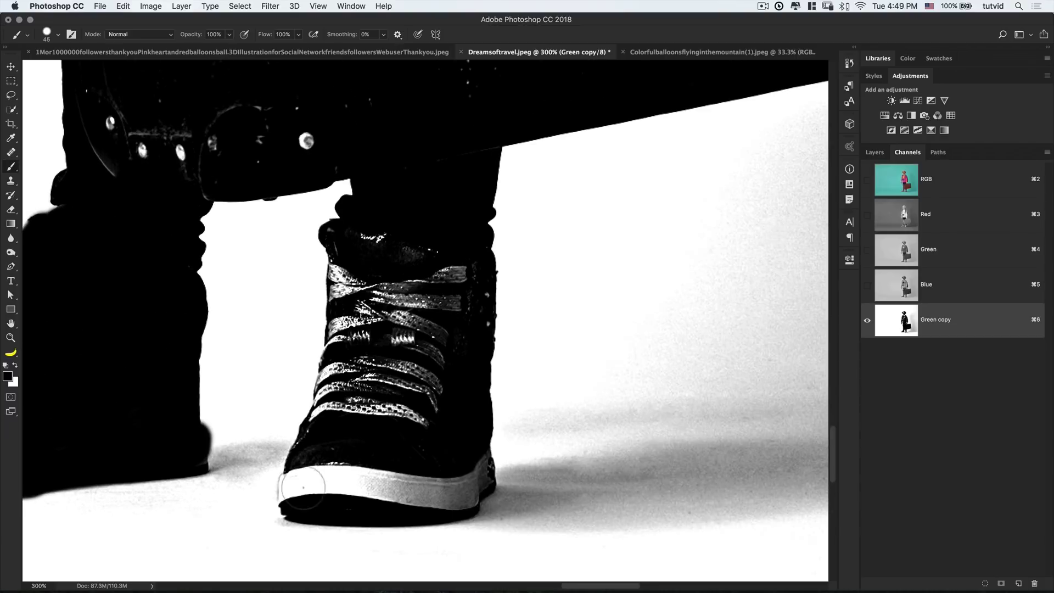
left_click_drag(302, 483, 467, 433)
key("]")
scroll(534, 369, "right", 5)
scroll(534, 368, "up", 10)
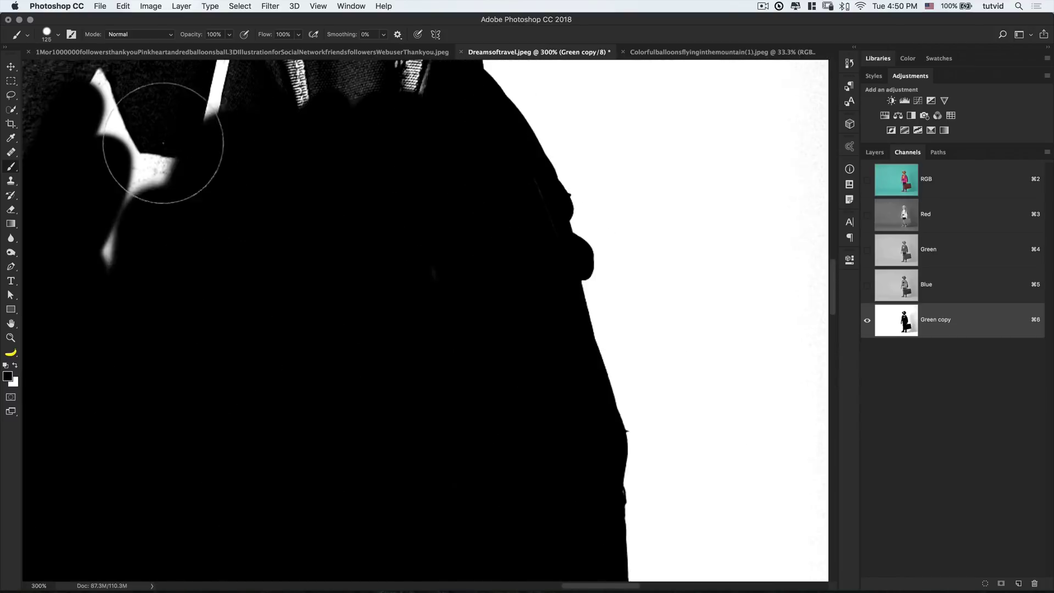
key("[")
key("[")
key("[")
key("[")
key("[")
scroll(529, 291, "up", 5)
left_click_drag(487, 252, 329, 275)
scroll(400, 369, "up", 5)
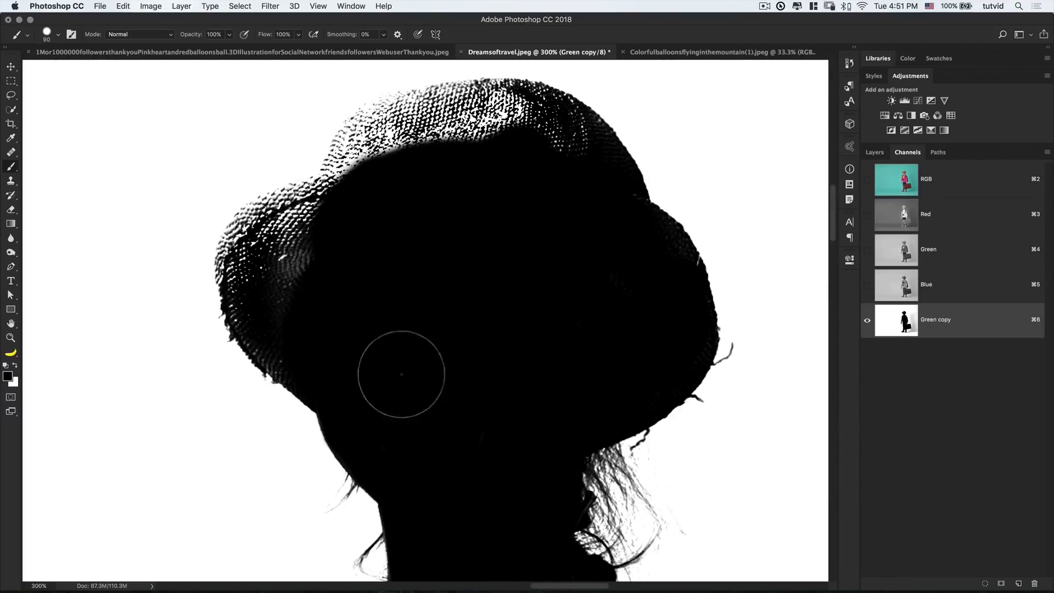
mouse_move(401, 369)
left_mouse_down()
mouse_move(417, 131)
mouse_move(490, 213)
left_mouse_up()
key("super+minus")
key("super+minus")
key("super+minus")
key("super+minus")
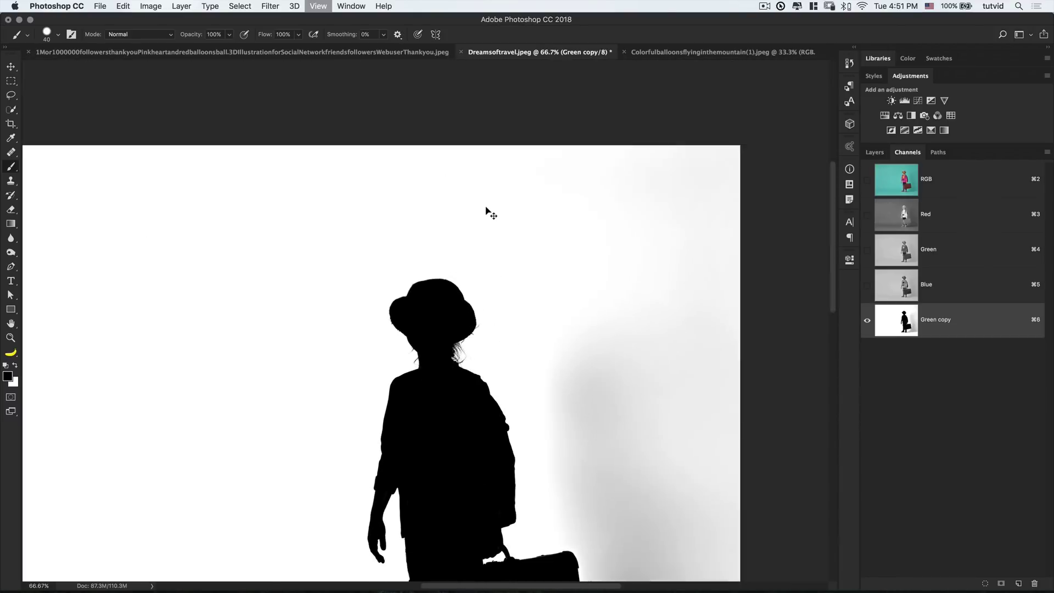
left_click_drag(778, 394, 463, 189)
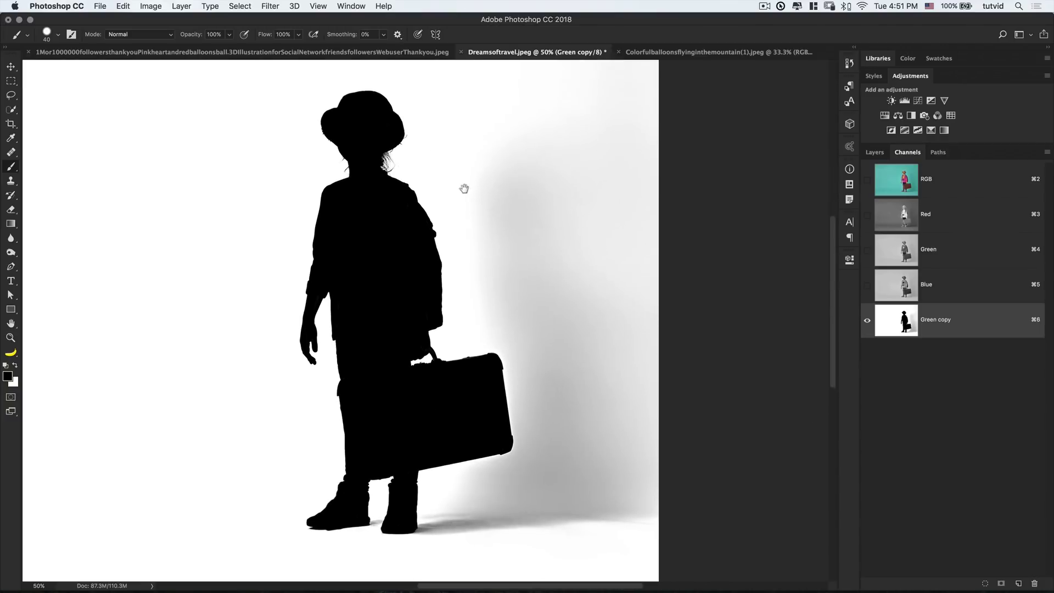
key("super+minus")
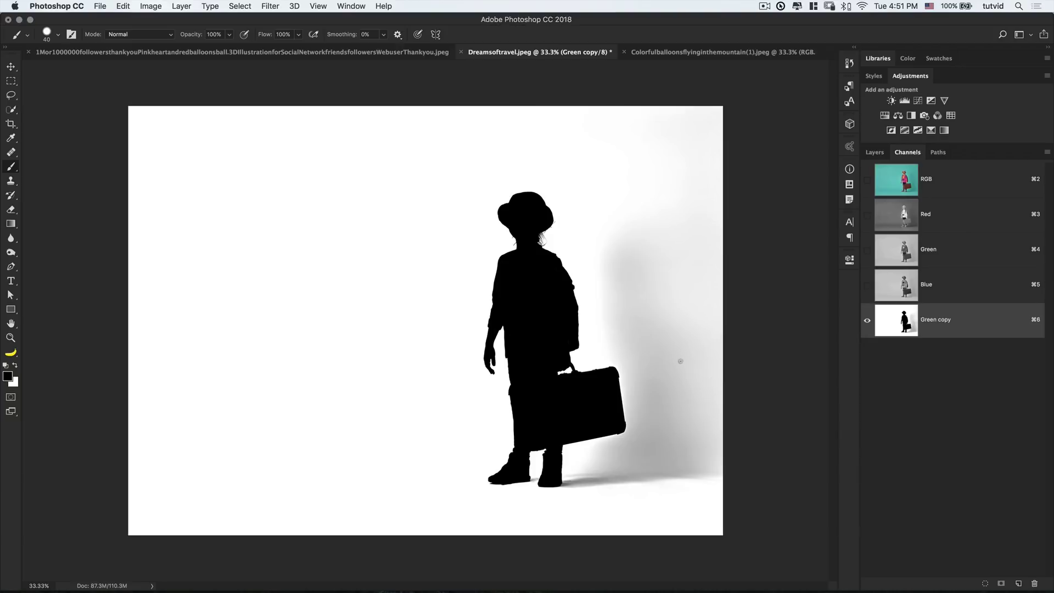
- Invert Green copy to white on black and paint out the grey glow with an 800 px Soft Light brush
key("super+i")
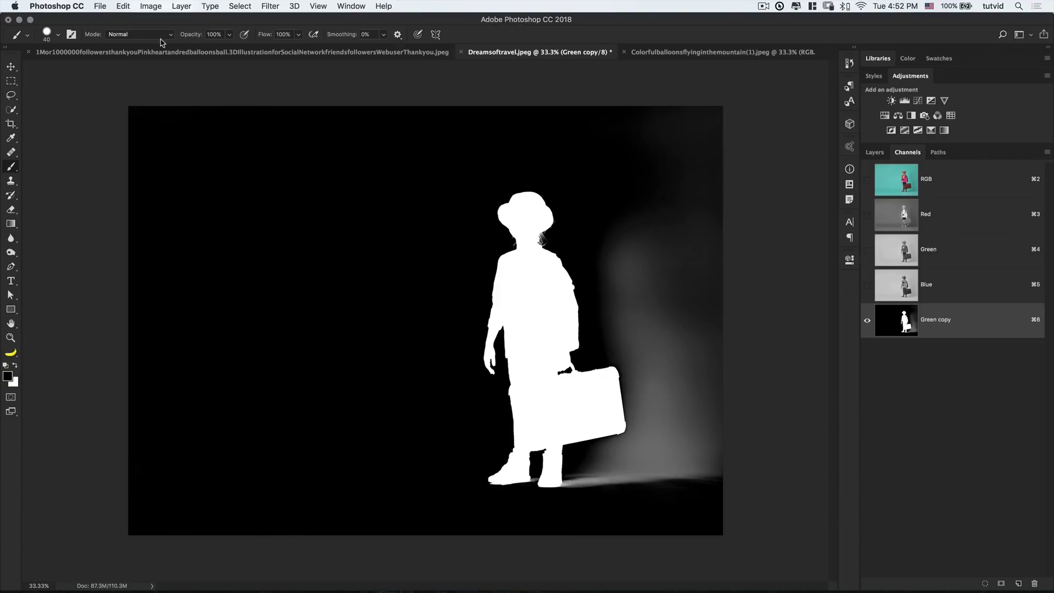
left_click(139, 34)
left_click(126, 177)
key("bracketright")
key("bracketright")
key("bracketright")
key("bracketright")
key("bracketright")
key("bracketright")
key("bracketright")
key("bracketright")
key("bracketright")
mouse_move(647, 265)
left_mouse_down()
mouse_move(618, 287)
mouse_move(675, 404)
mouse_move(577, 505)
mouse_move(595, 501)
mouse_move(603, 460)
mouse_move(651, 466)
mouse_move(670, 372)
mouse_move(668, 189)
mouse_move(647, 464)
mouse_move(579, 529)
mouse_move(527, 534)
mouse_move(537, 489)
mouse_move(680, 546)
mouse_move(739, 487)
mouse_move(706, 423)
mouse_move(724, 106)
mouse_move(697, 188)
mouse_move(757, 384)
mouse_move(653, 504)
mouse_move(541, 275)
mouse_move(497, 388)
mouse_move(591, 336)
mouse_move(479, 281)
left_mouse_up()
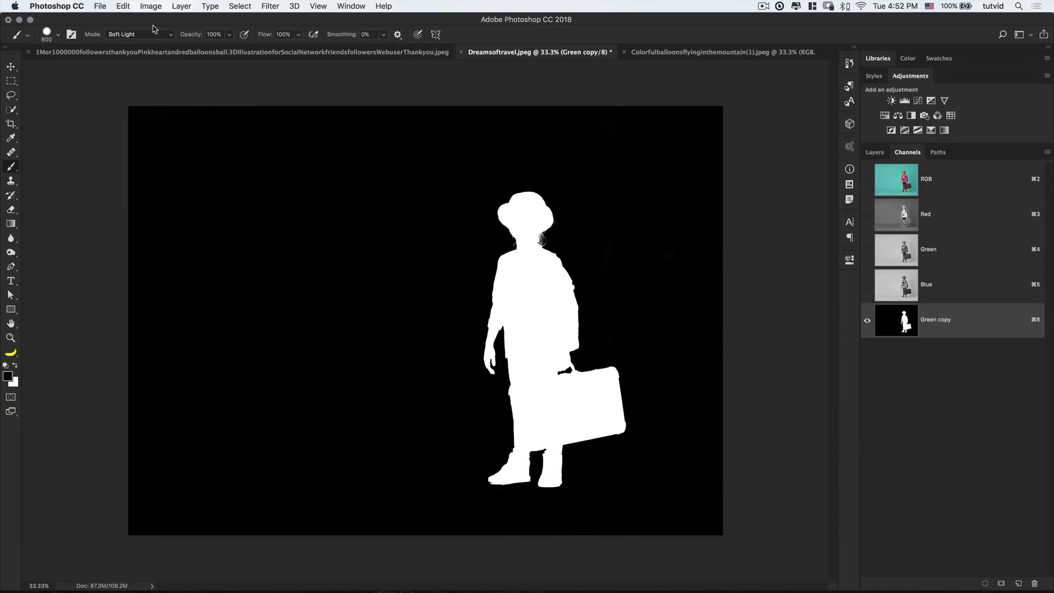
- Set the brush blending mode back to Normal
left_click(132, 34)
scroll(131, 35, "up", 5)
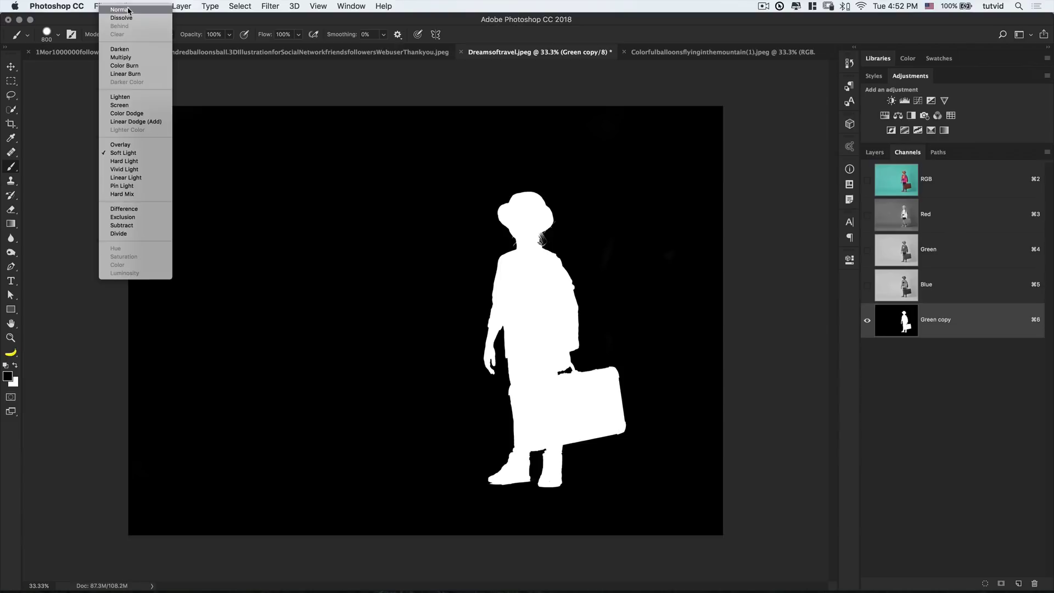
left_click(120, 15)
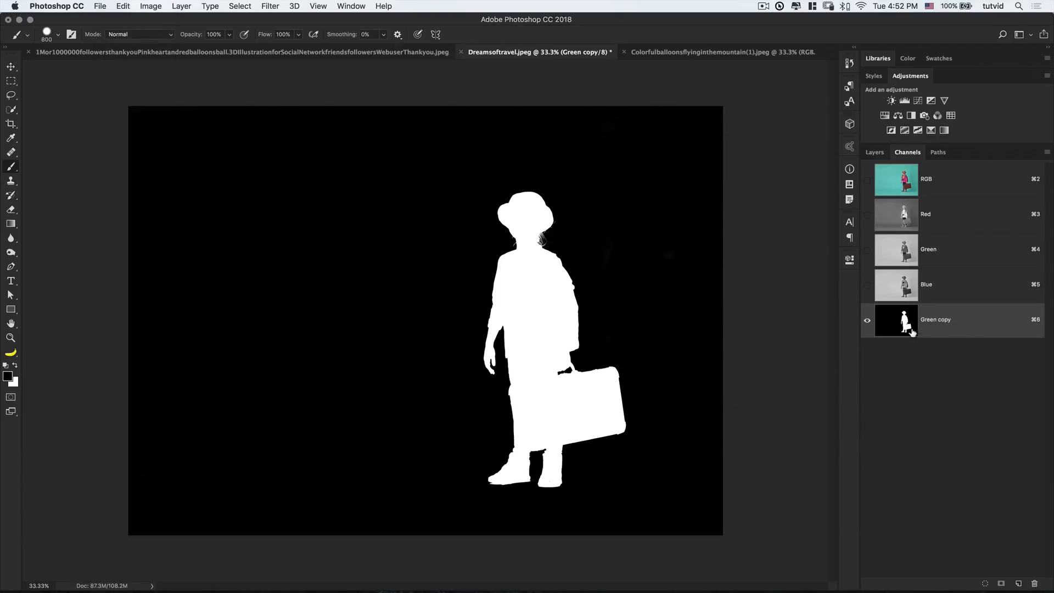
- Back on the RGB composite, load the Green copy silhouette as a selection and add it as a layer mask
left_click(867, 184)
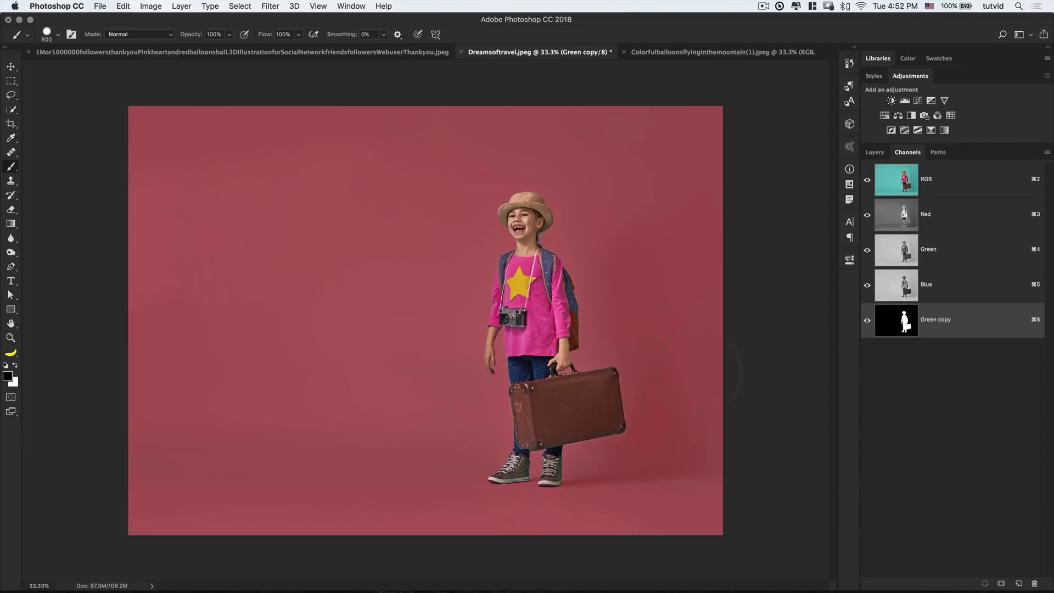
left_click(868, 322)
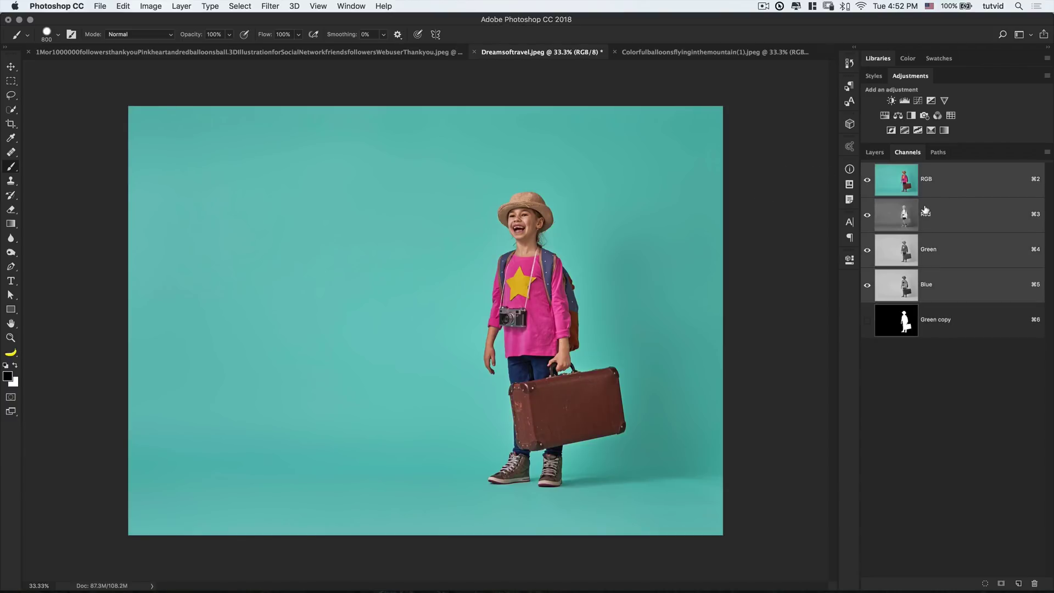
left_click(942, 182)
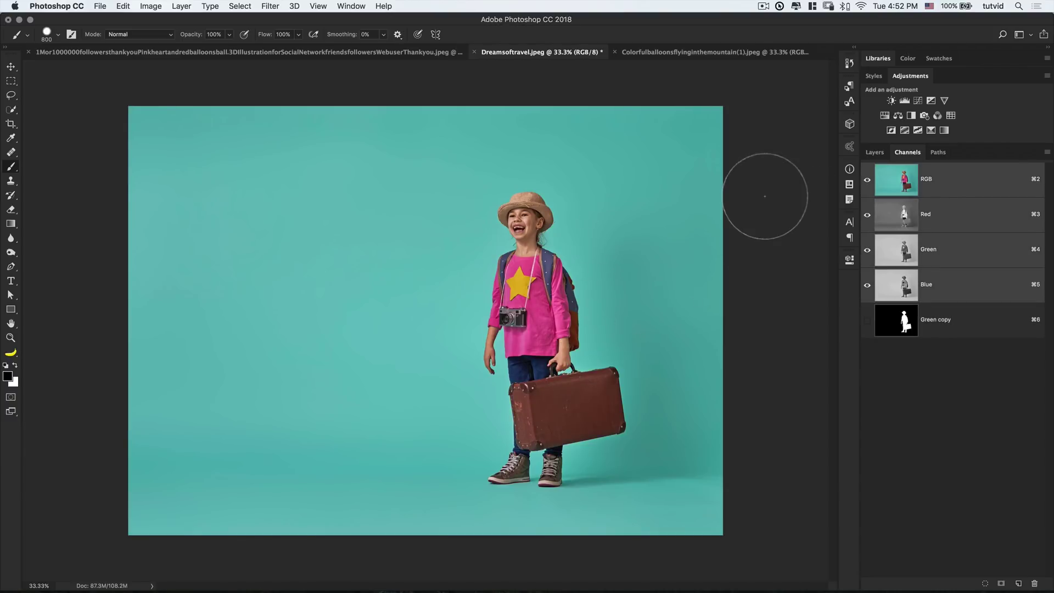
key("v")
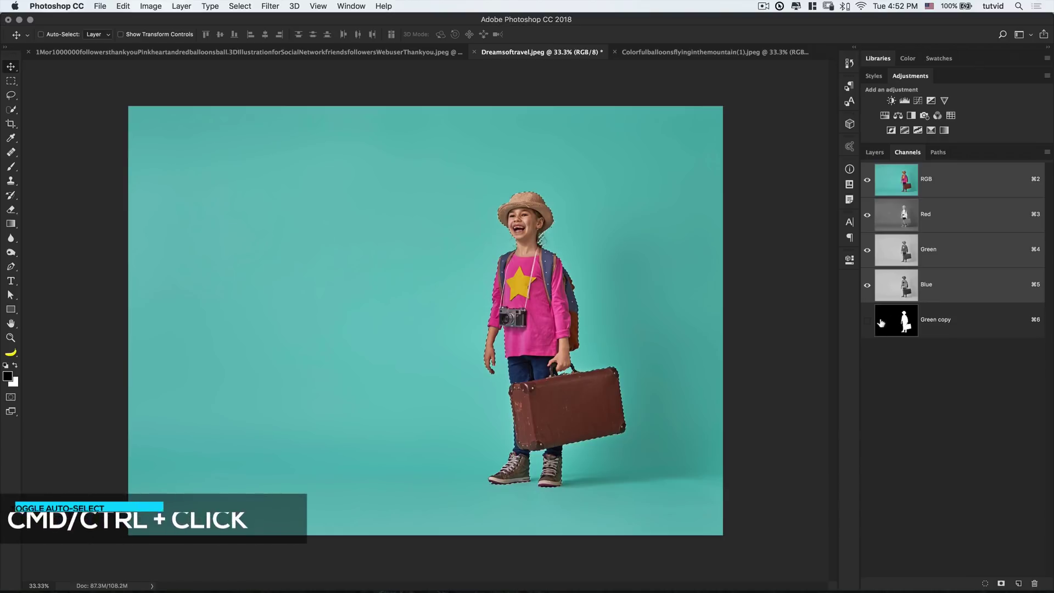
left_click(906, 318, "super")
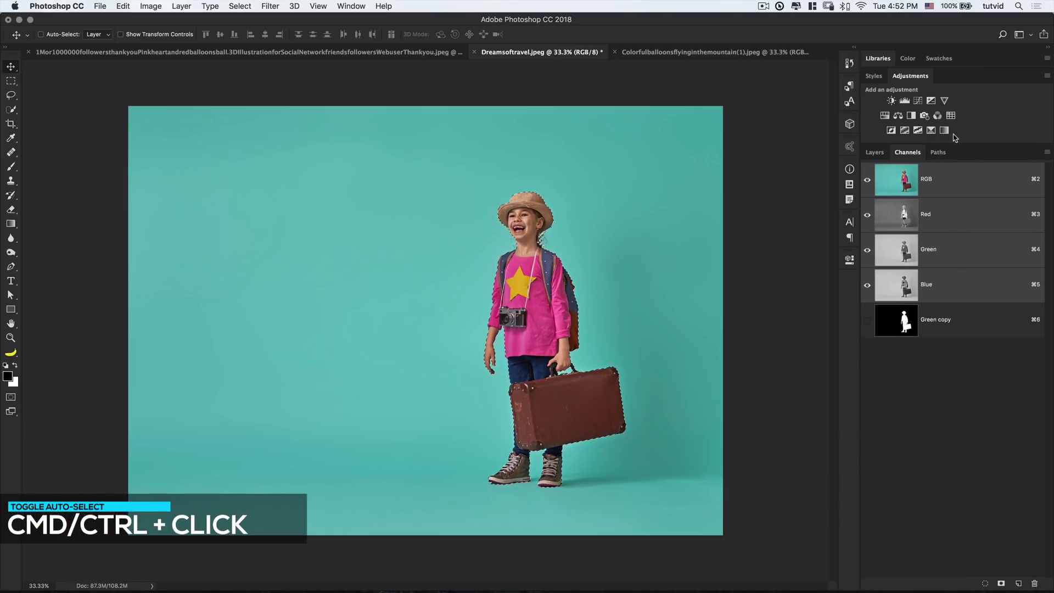
left_click(875, 152)
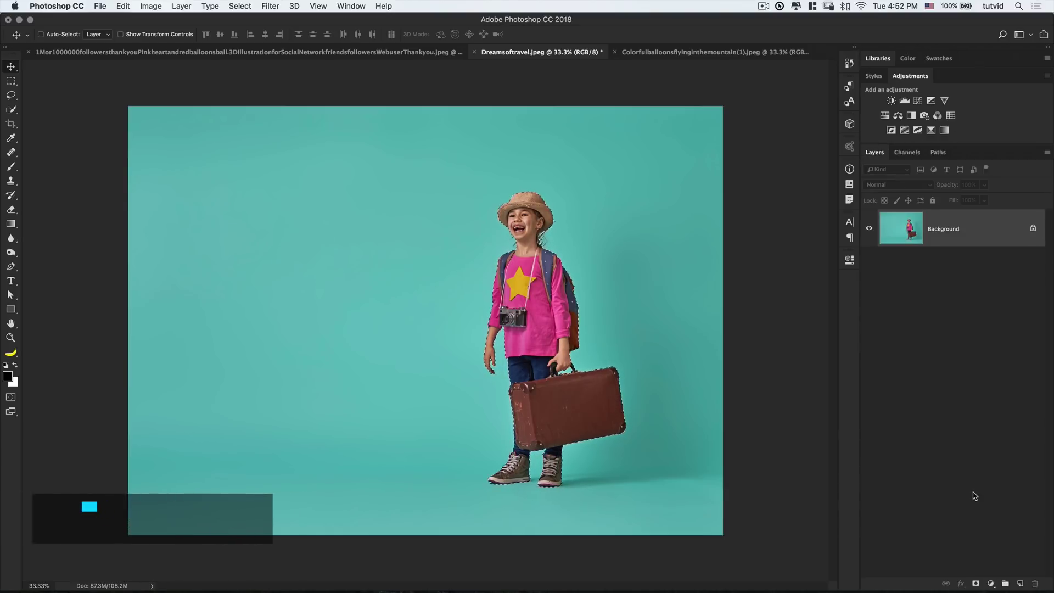
left_click(975, 583)
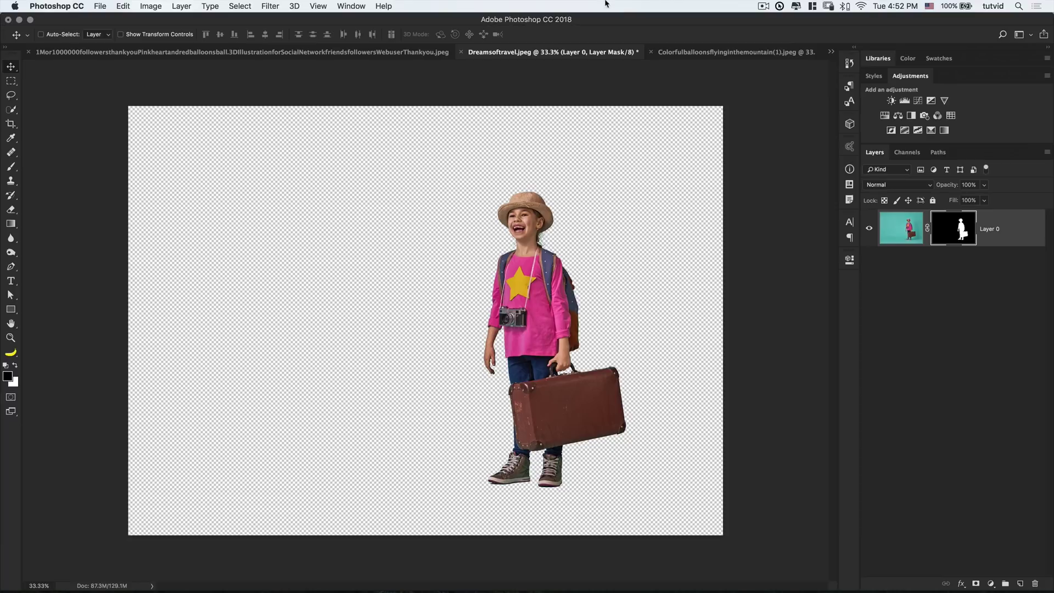
- Drag the masked girl from Dreamsoftravel.jpeg into the balloon image, place her in the basket, and hide Layer 1
left_click(717, 53)
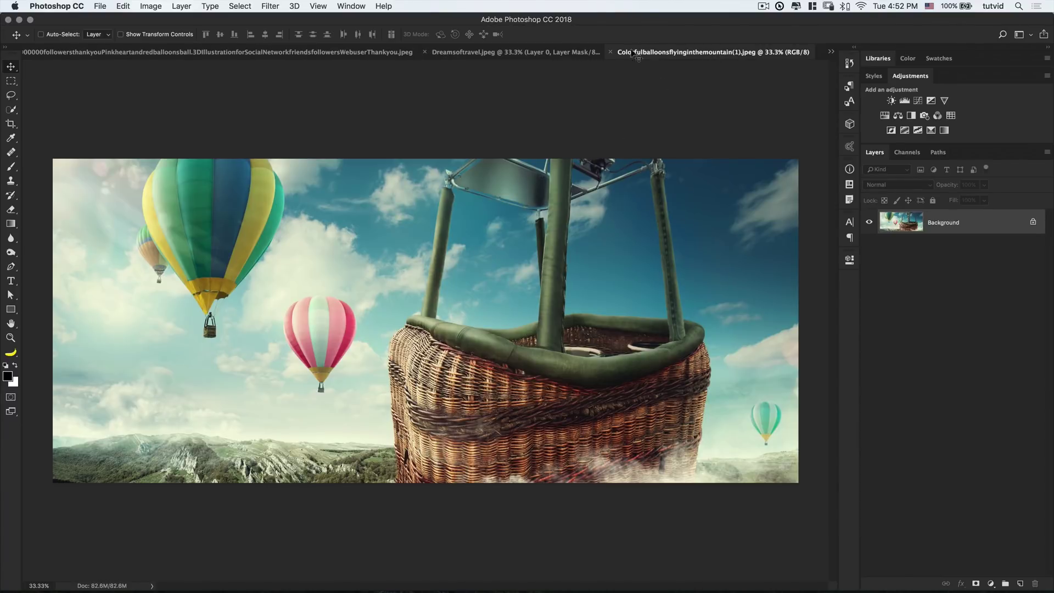
left_click(502, 53)
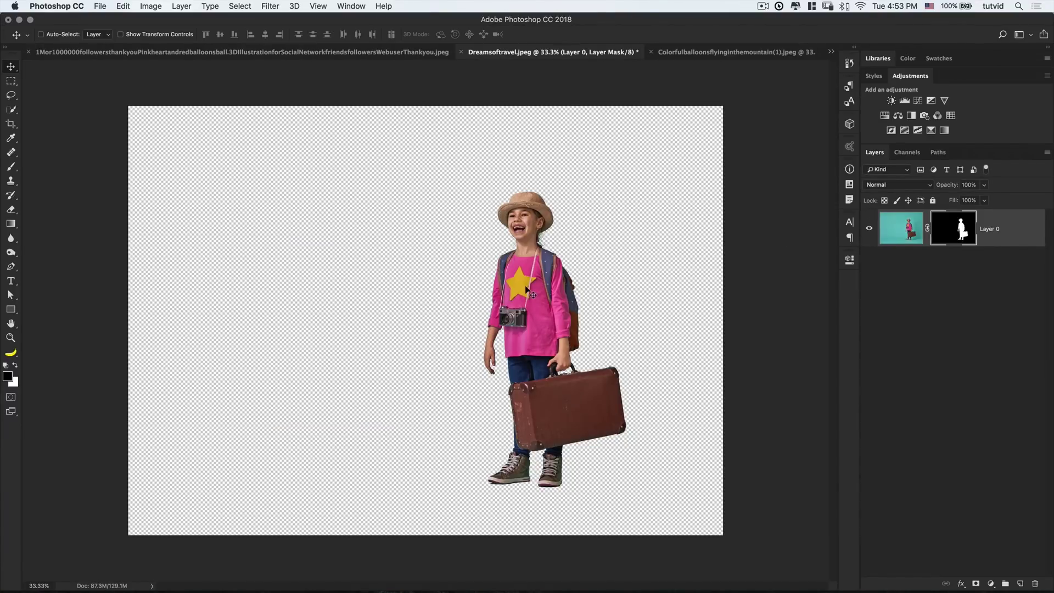
left_click_drag(526, 289, 446, 325)
left_click_drag(552, 299, 493, 337)
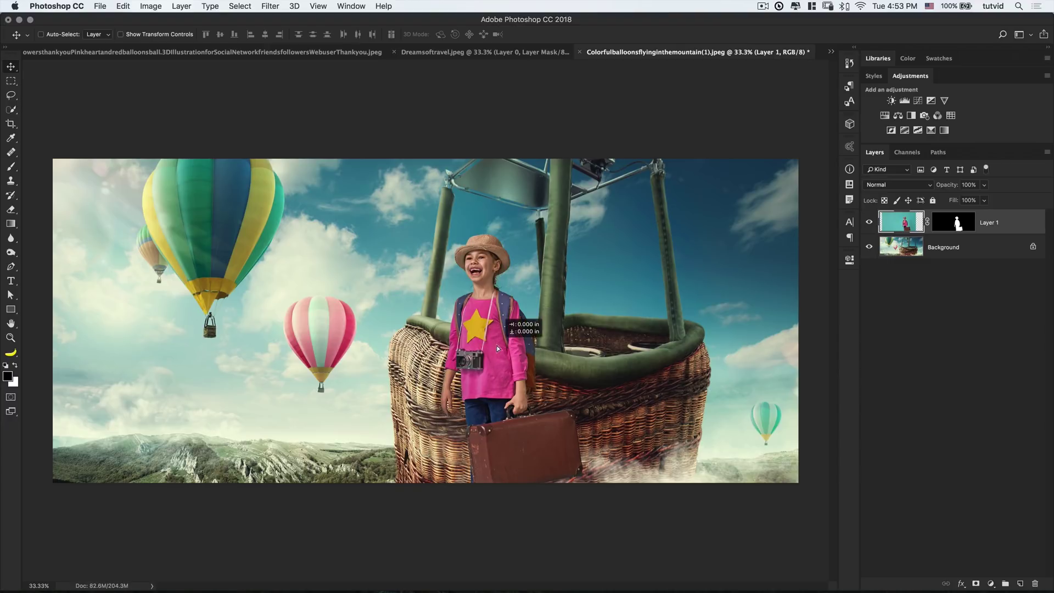
left_click_drag(496, 345, 503, 345)
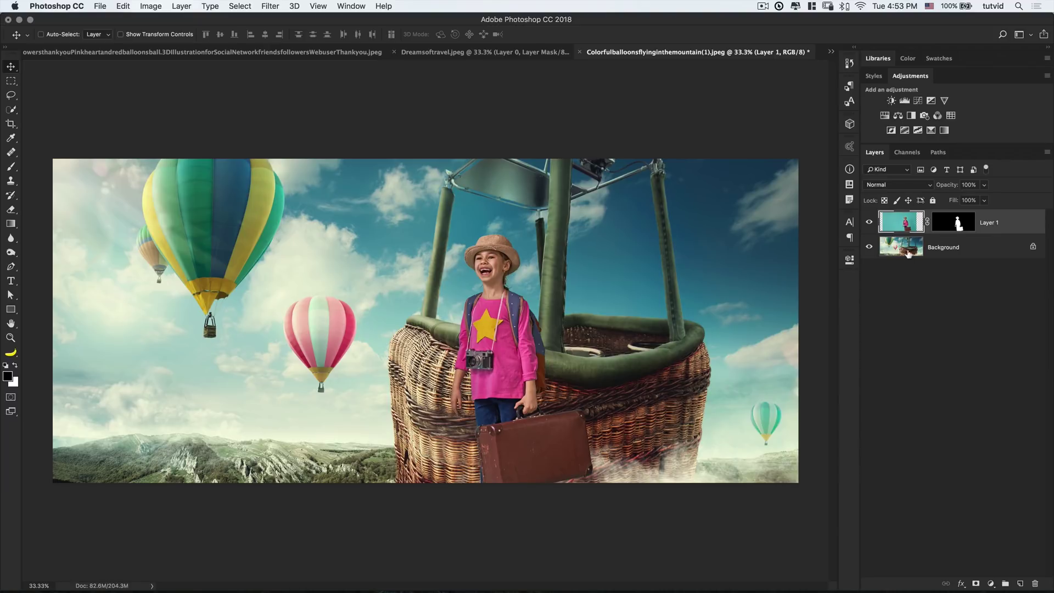
left_click(869, 223)
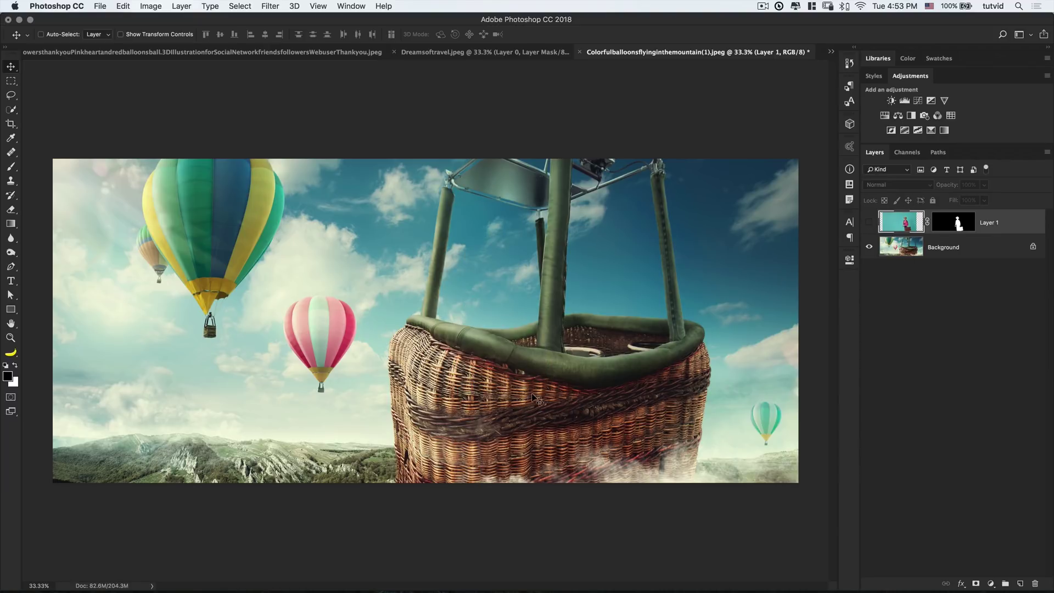
- Drop the quick selection around the basket rim and target the Background layer
left_click(11, 109)
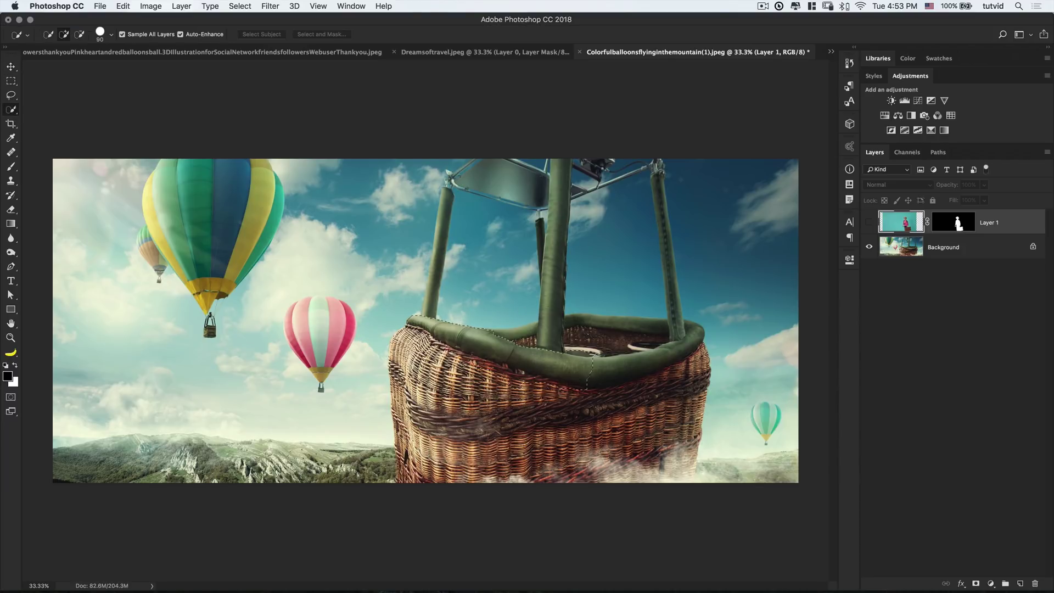
key("super+d")
left_click(902, 239)
- Compare the Red, Green and Blue channels, then duplicate Blue into a Blue copy channel
left_click(907, 152)
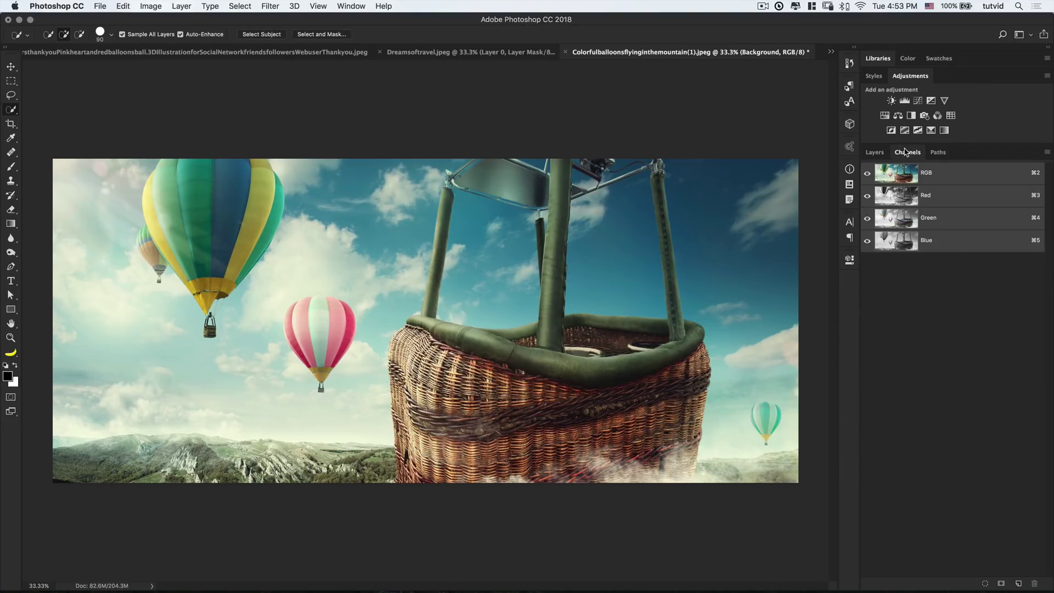
left_click(924, 197)
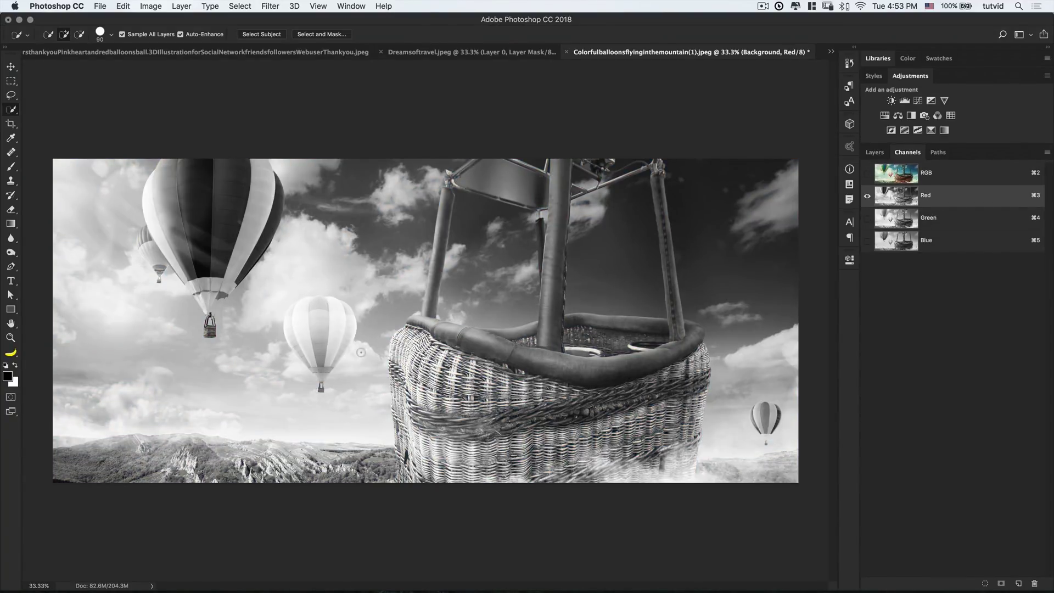
left_click(905, 222)
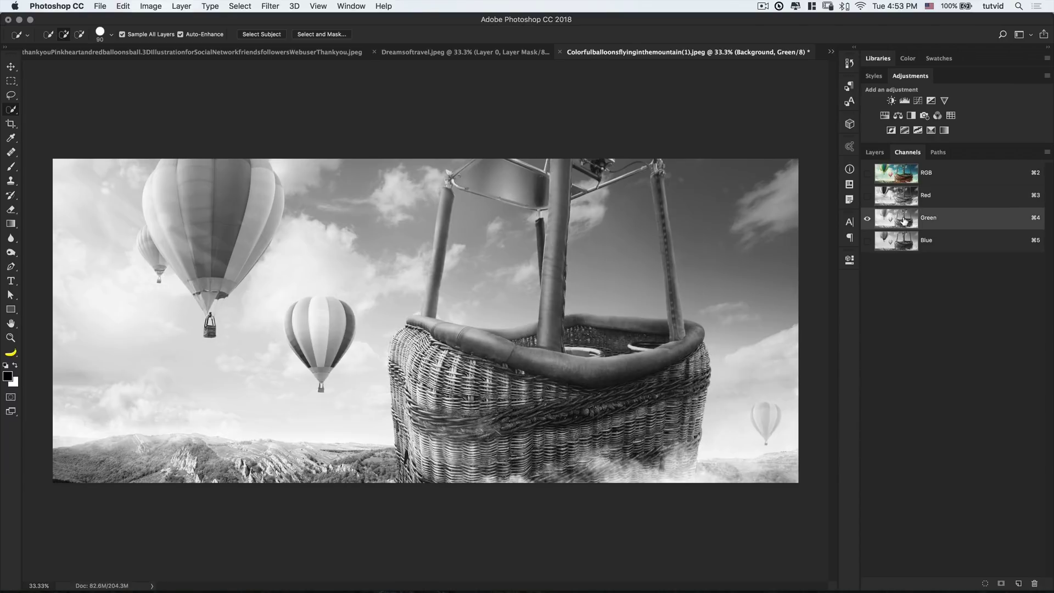
left_click(900, 242)
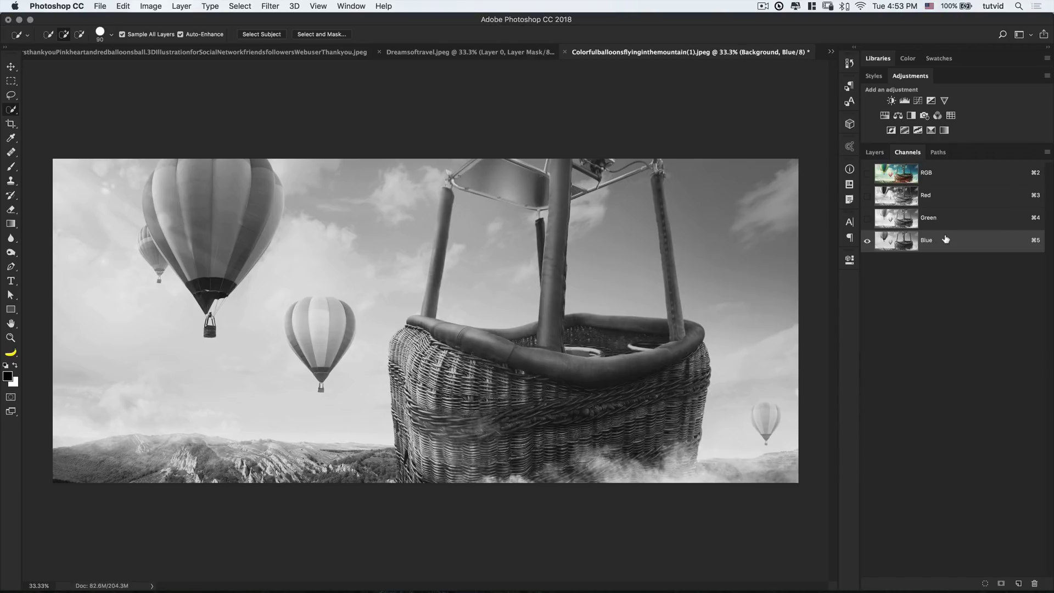
left_click_drag(896, 239, 1019, 583)
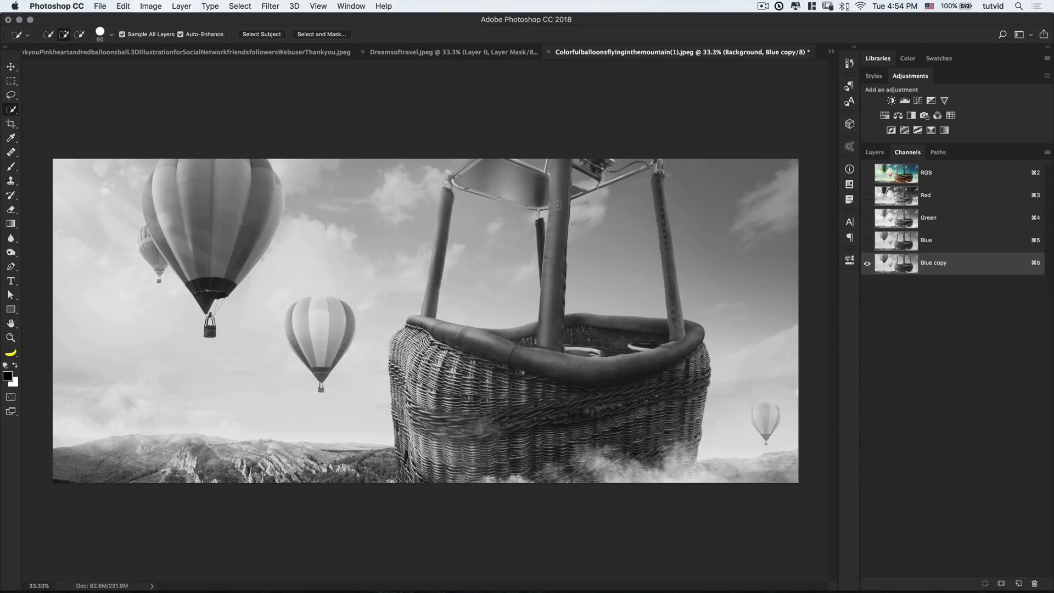
- Apply Levels 94 / 1.00 / 171 to Blue copy, turning basket and balloons nearly black on white sky
key("super+l")
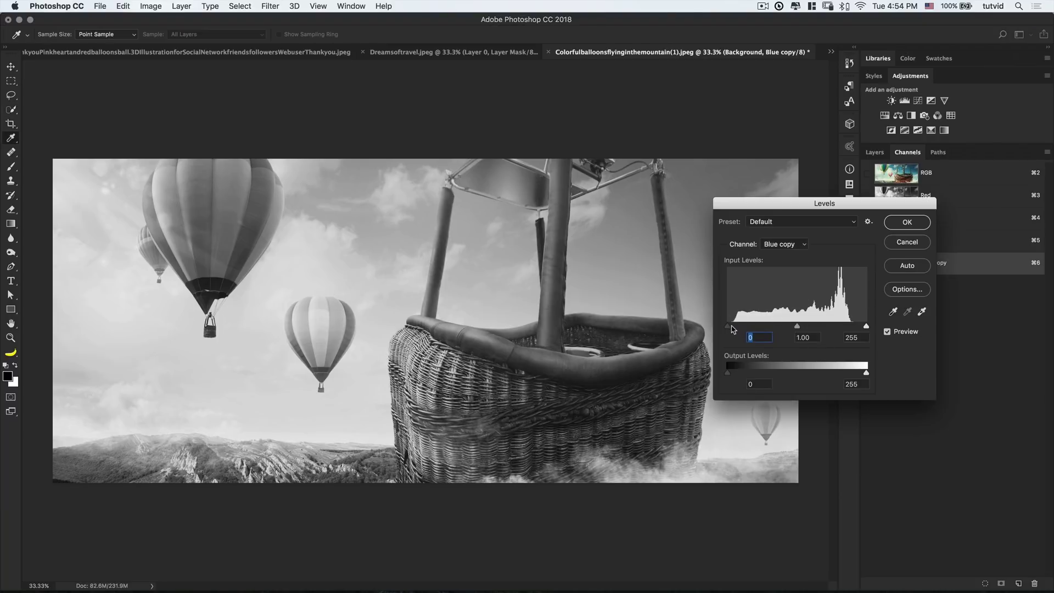
mouse_move(730, 326)
left_mouse_down()
mouse_move(768, 326)
mouse_move(730, 327)
left_mouse_up()
left_click_drag(736, 327, 778, 329)
left_click_drag(861, 329, 822, 326)
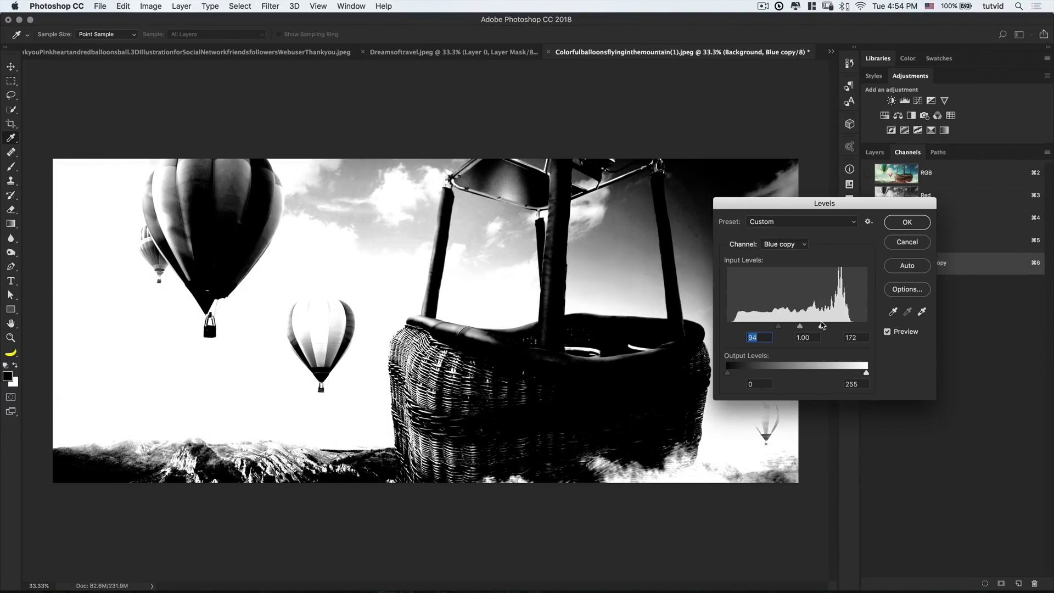
left_click(907, 221)
key("w")
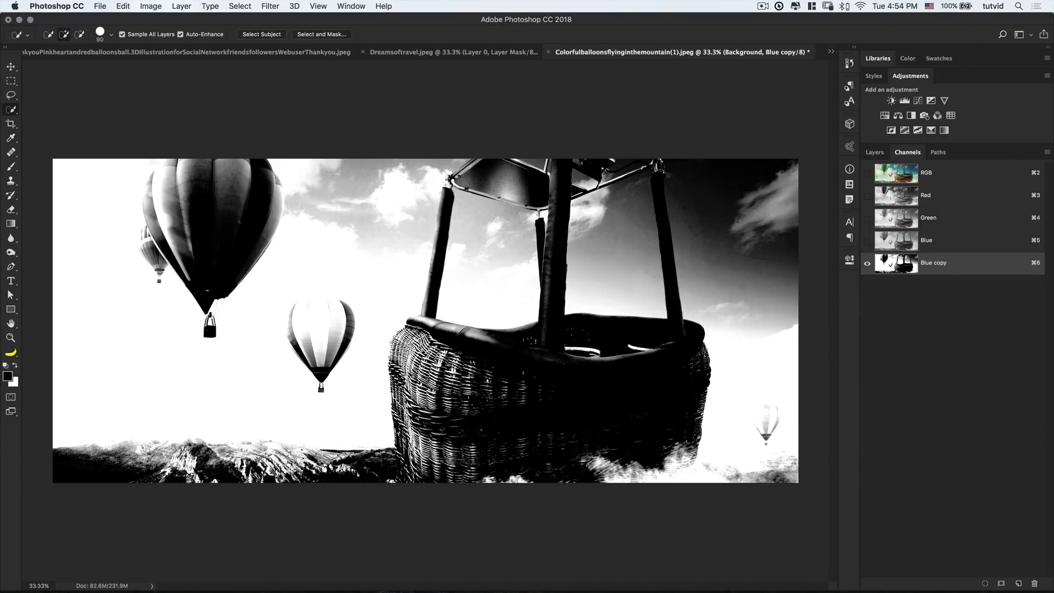
- Paint black with a Soft Light brush over the basket rim and poles, then Normal on the left wicker
left_click(11, 167)
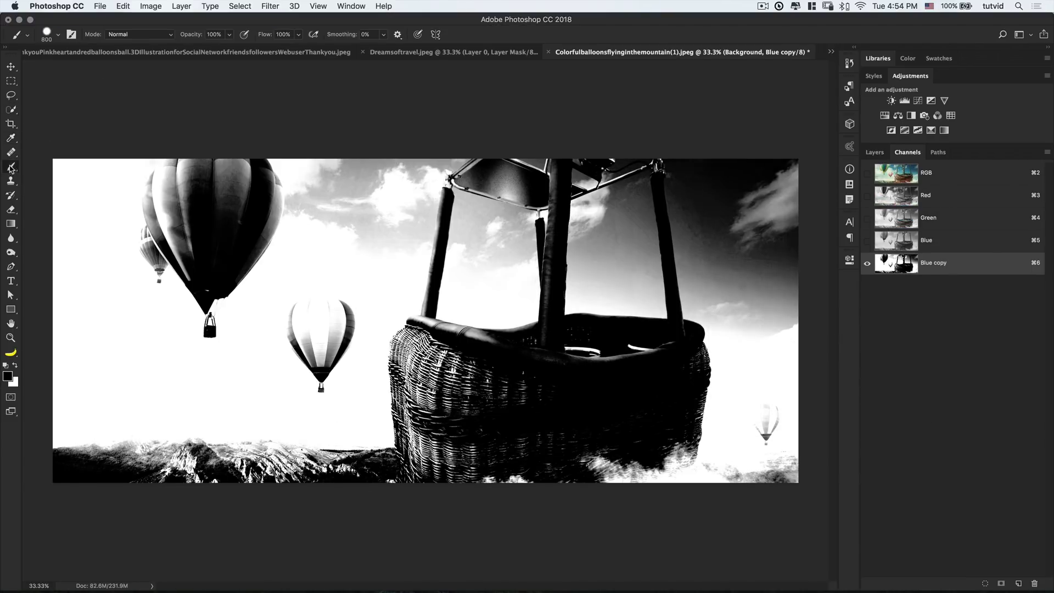
left_click(132, 36)
left_click(133, 180)
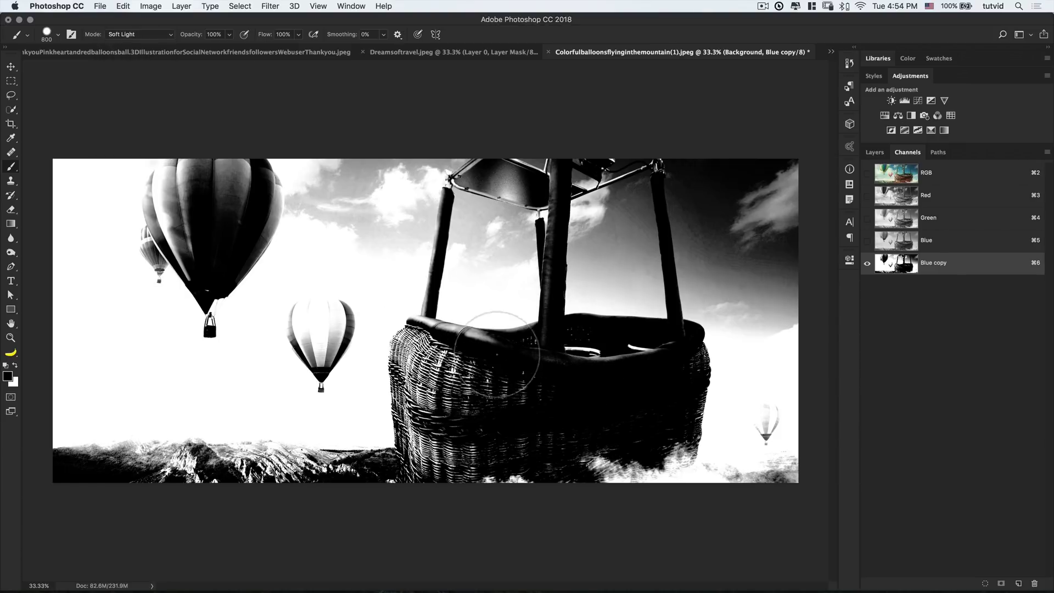
key("bracketleft")
key("bracketleft")
key("bracketleft")
key("bracketleft")
key("bracketleft")
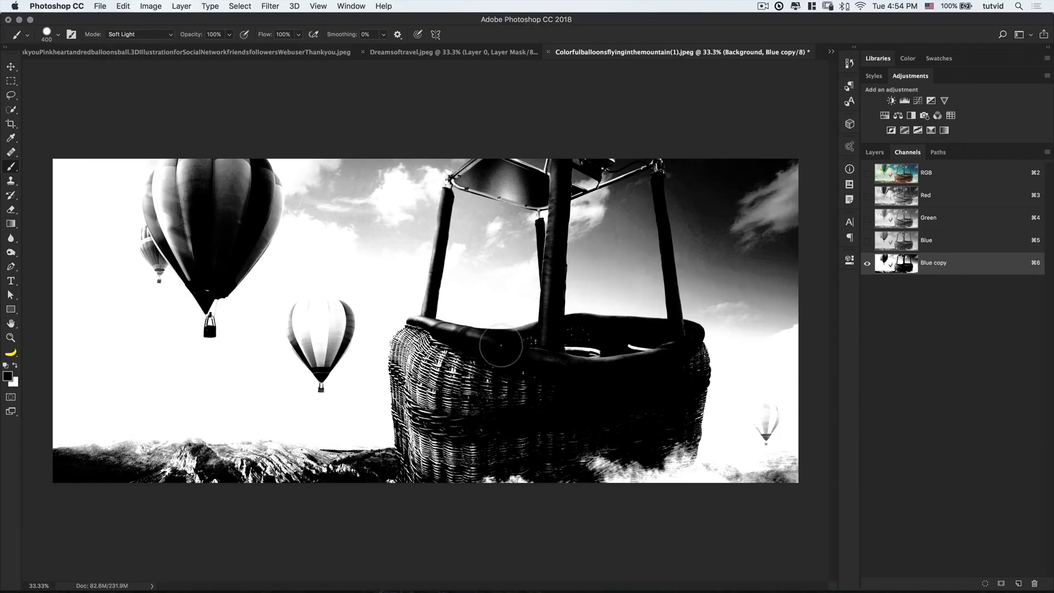
mouse_move(501, 345)
left_mouse_down()
mouse_move(473, 344)
mouse_move(513, 349)
mouse_move(501, 349)
mouse_move(537, 335)
mouse_move(554, 284)
left_mouse_up()
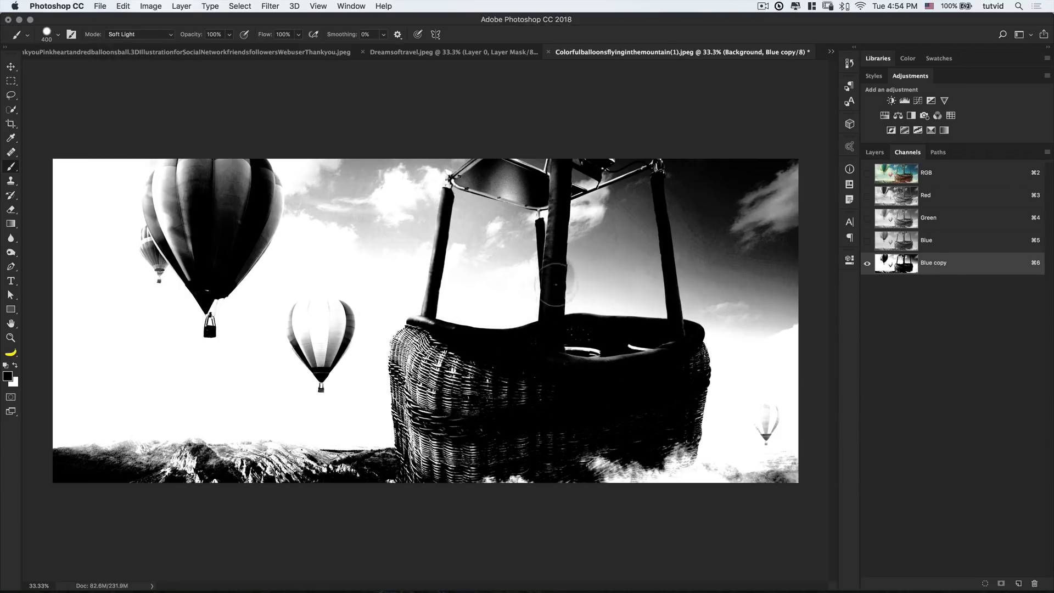
key("bracketright")
key("bracketright")
key("bracketright")
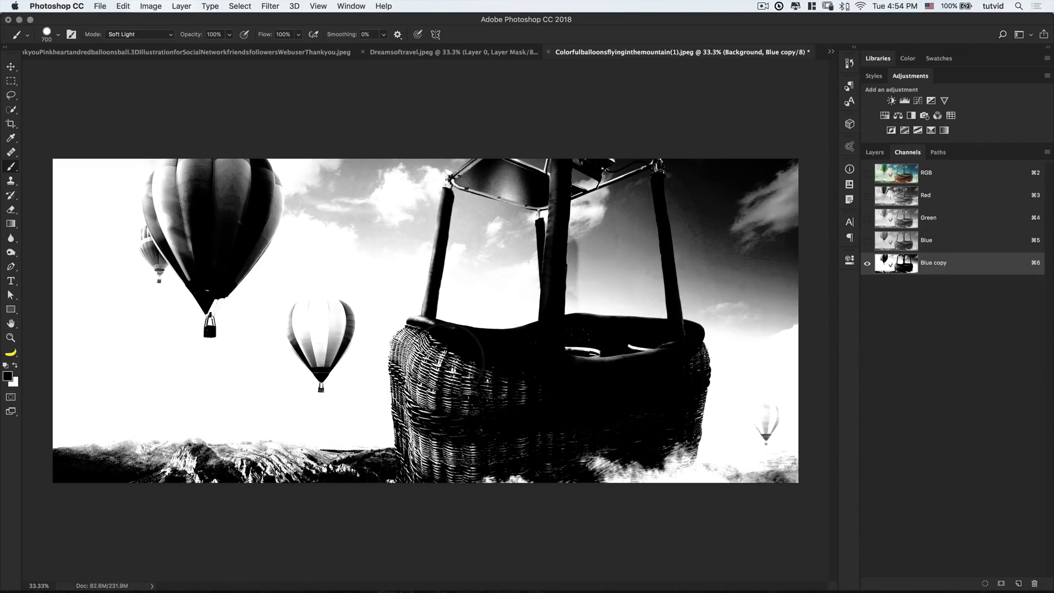
key("bracketleft")
key("bracketleft")
key("bracketleft")
key("bracketleft")
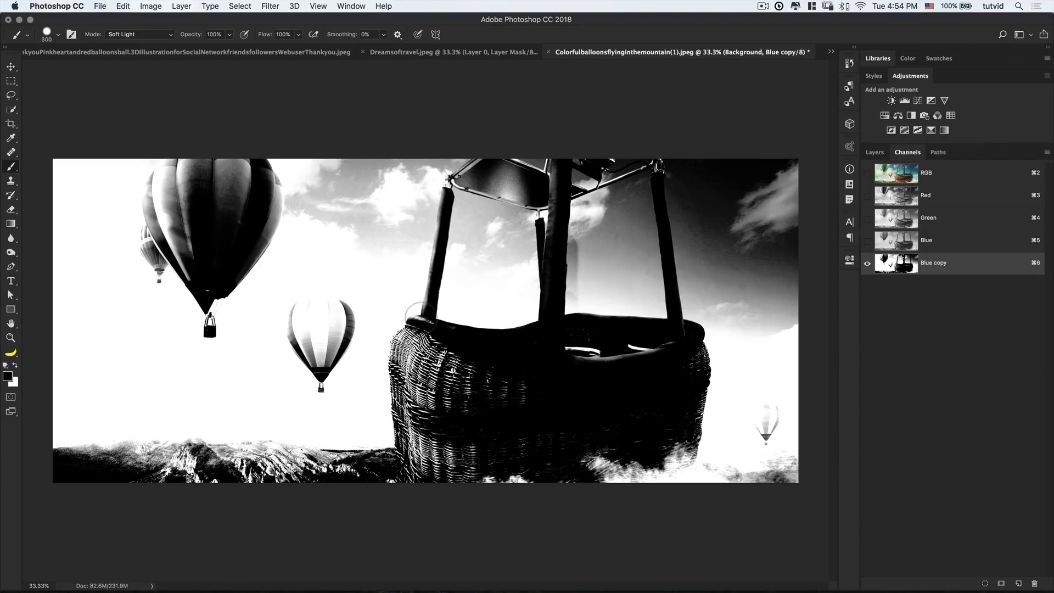
mouse_move(420, 315)
left_mouse_down()
mouse_move(437, 274)
mouse_move(433, 323)
left_mouse_up()
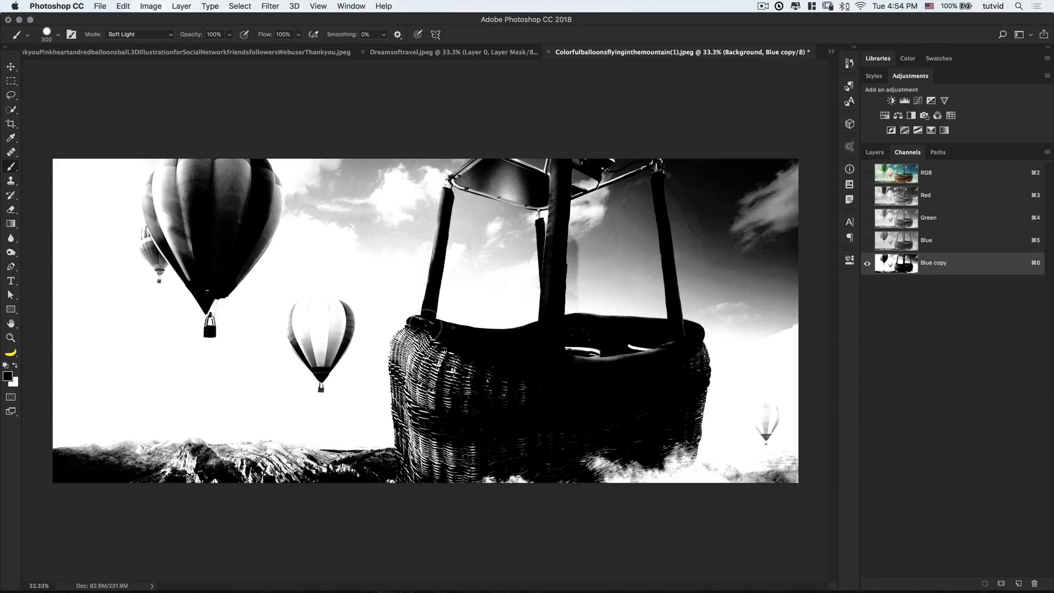
key("bracketright")
key("bracketright")
left_click(144, 34)
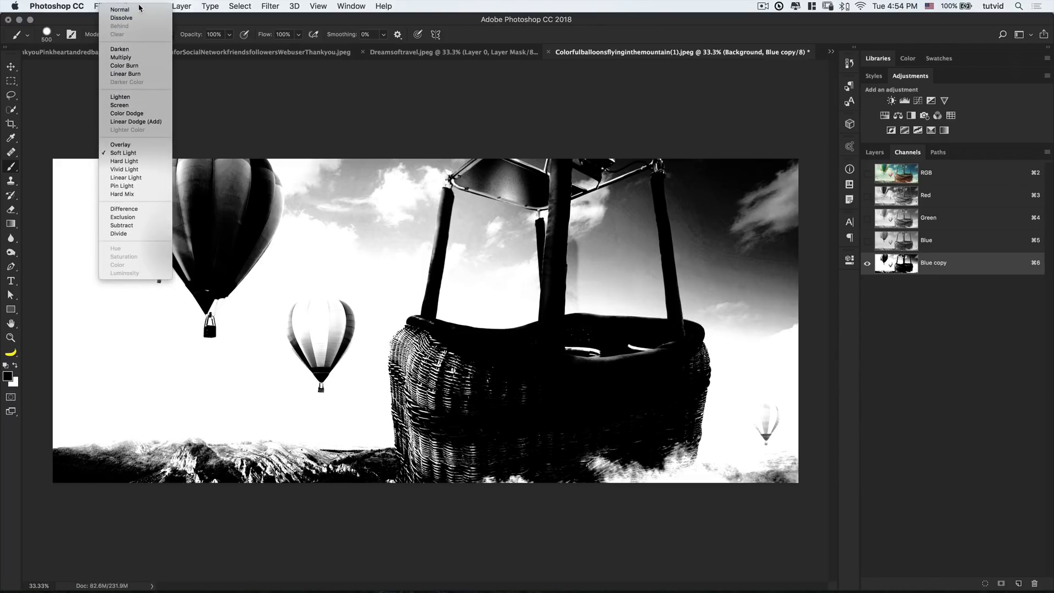
left_click(139, 8)
mouse_move(487, 376)
left_mouse_down()
mouse_move(431, 352)
mouse_move(419, 365)
mouse_move(532, 410)
mouse_move(568, 360)
mouse_move(553, 353)
mouse_move(581, 393)
left_mouse_up()
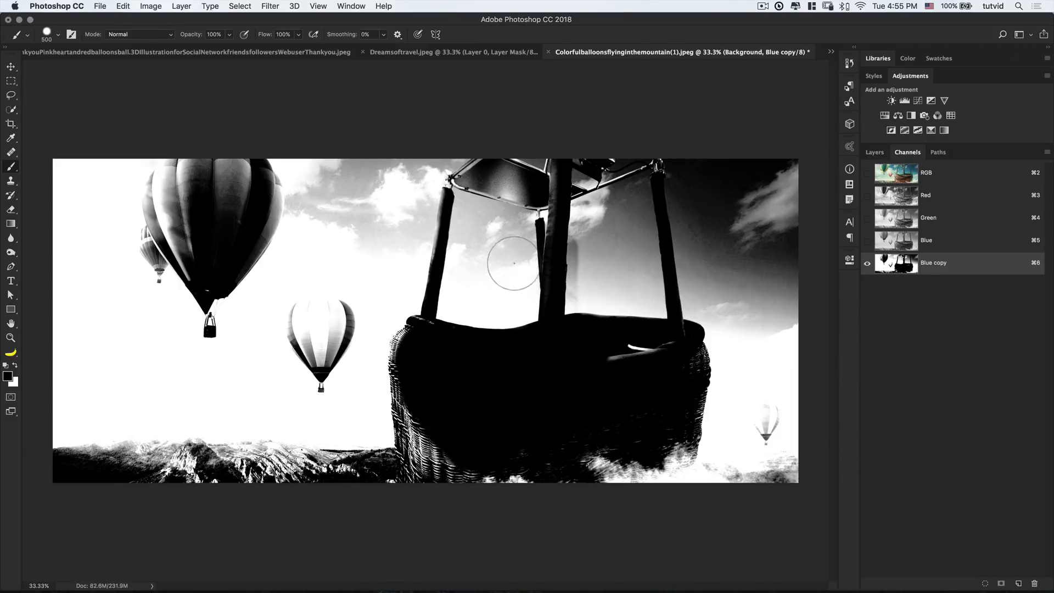
- Paint white in Soft Light mode over the sky between the ropes and the smudge beside the central pole
left_click(111, 37)
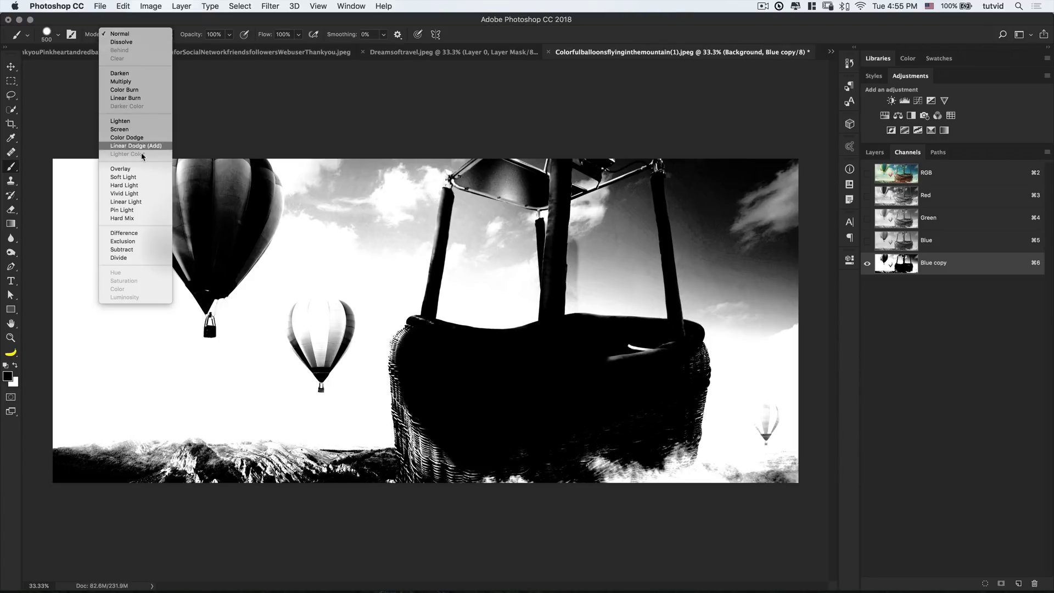
left_click(129, 178)
key("x")
mouse_move(521, 259)
left_mouse_down()
mouse_move(523, 282)
mouse_move(513, 230)
mouse_move(462, 240)
mouse_move(455, 263)
mouse_move(488, 198)
mouse_move(479, 220)
mouse_move(535, 206)
mouse_move(526, 247)
mouse_move(593, 294)
mouse_move(580, 265)
mouse_move(560, 292)
mouse_move(582, 257)
mouse_move(596, 277)
mouse_move(593, 267)
mouse_move(589, 291)
mouse_move(670, 308)
mouse_move(614, 210)
mouse_move(637, 262)
mouse_move(659, 229)
mouse_move(630, 192)
mouse_move(613, 228)
mouse_move(629, 154)
mouse_move(569, 292)
mouse_move(547, 309)
mouse_move(559, 174)
mouse_move(556, 361)
left_mouse_up()
key("x")
key("bracketleft")
key("bracketleft")
key("bracketleft")
key("x")
mouse_move(571, 259)
left_mouse_down()
mouse_move(576, 220)
mouse_move(585, 292)
left_mouse_up()
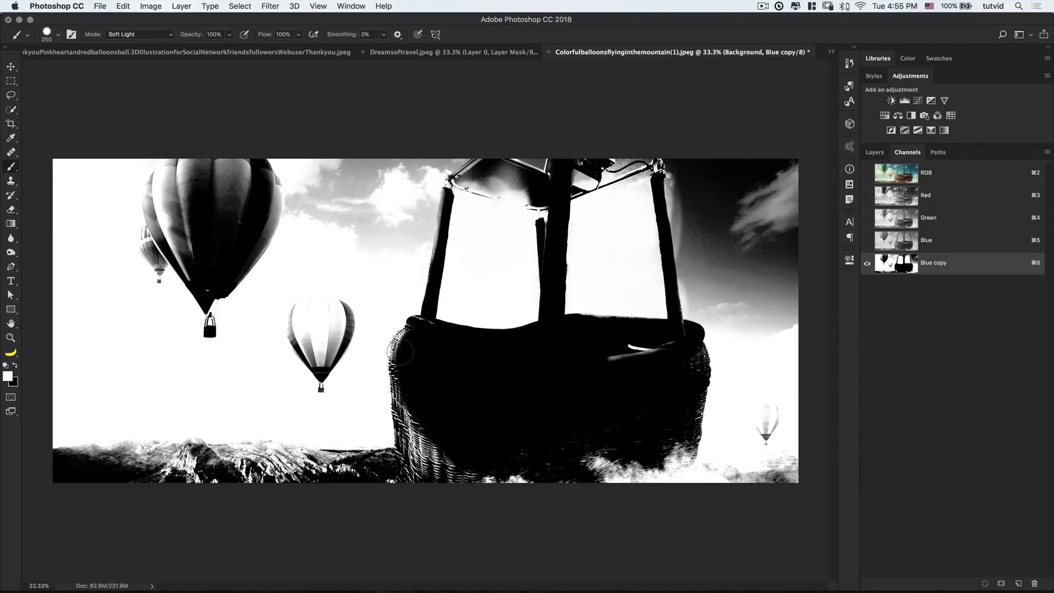
key("x")
- Fill the basket's upper-left wicker edge with black in Normal mode, then invert the Blue copy channel
left_click(149, 52)
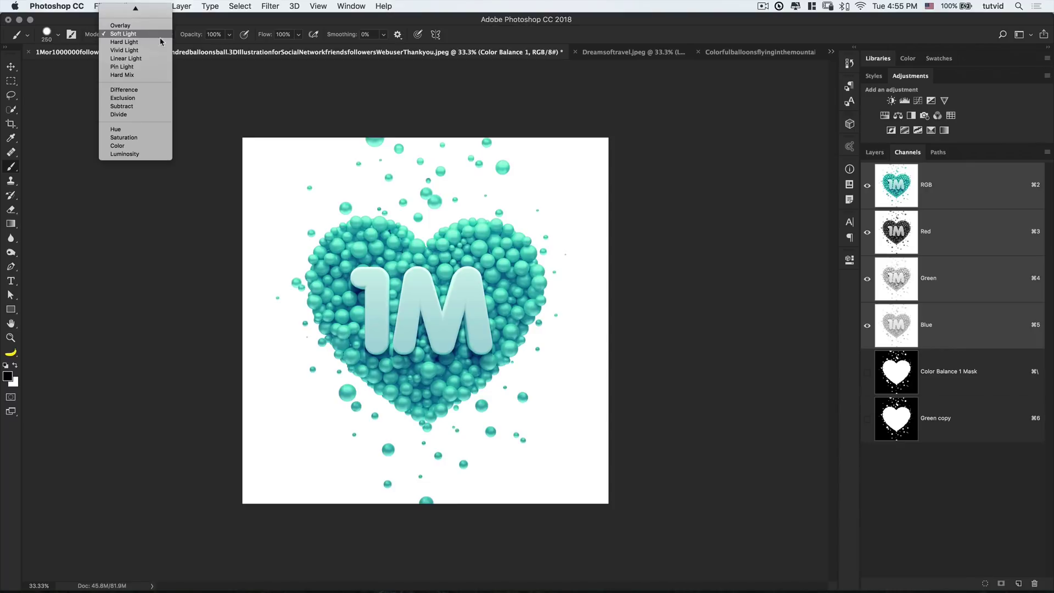
left_click(759, 52)
left_click(125, 34)
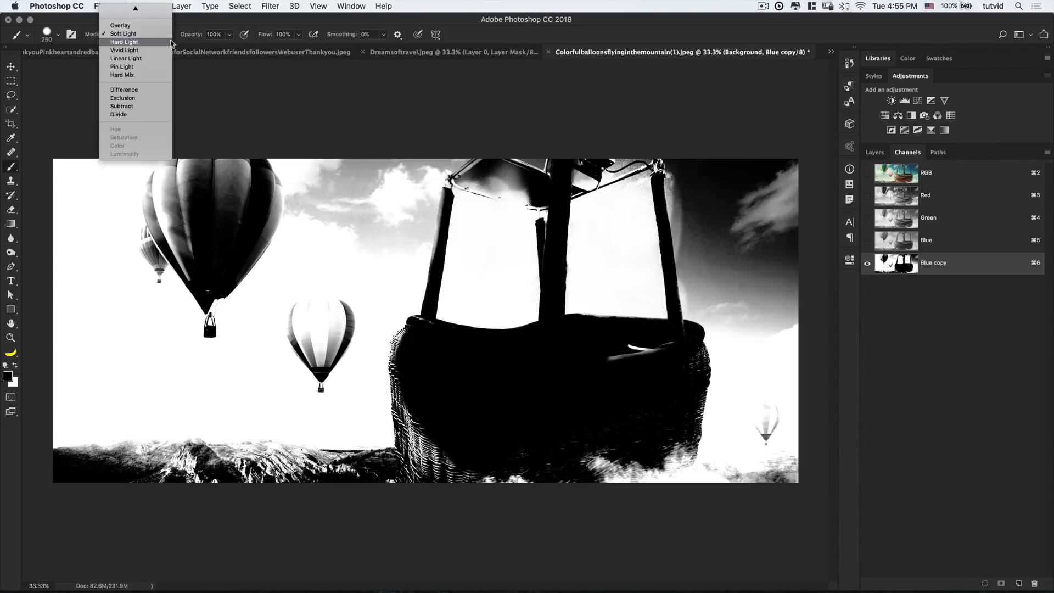
left_click(121, 16)
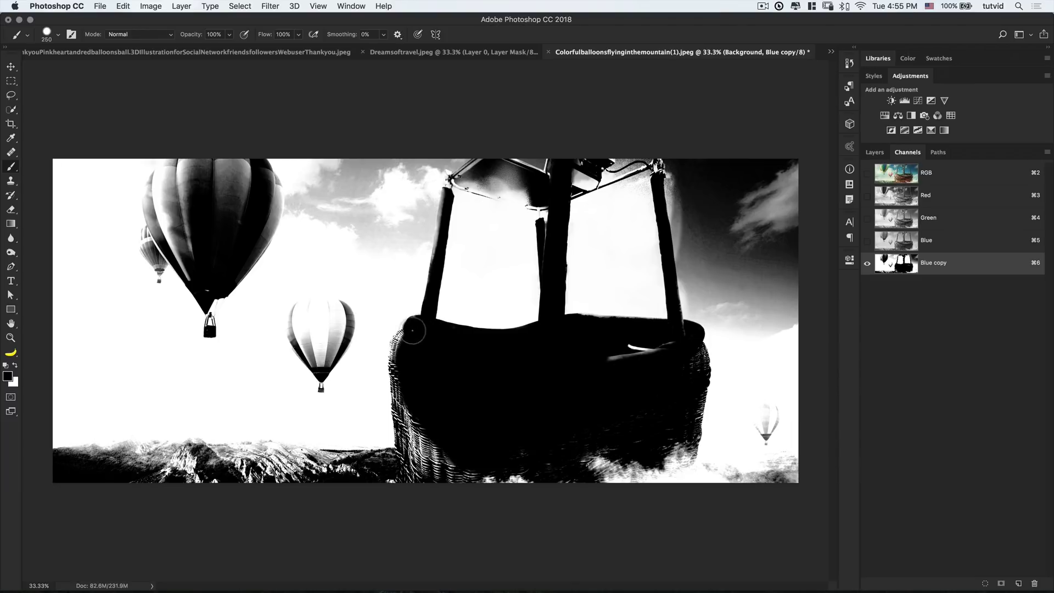
mouse_move(412, 330)
left_mouse_down()
mouse_move(403, 365)
mouse_move(411, 382)
left_mouse_up()
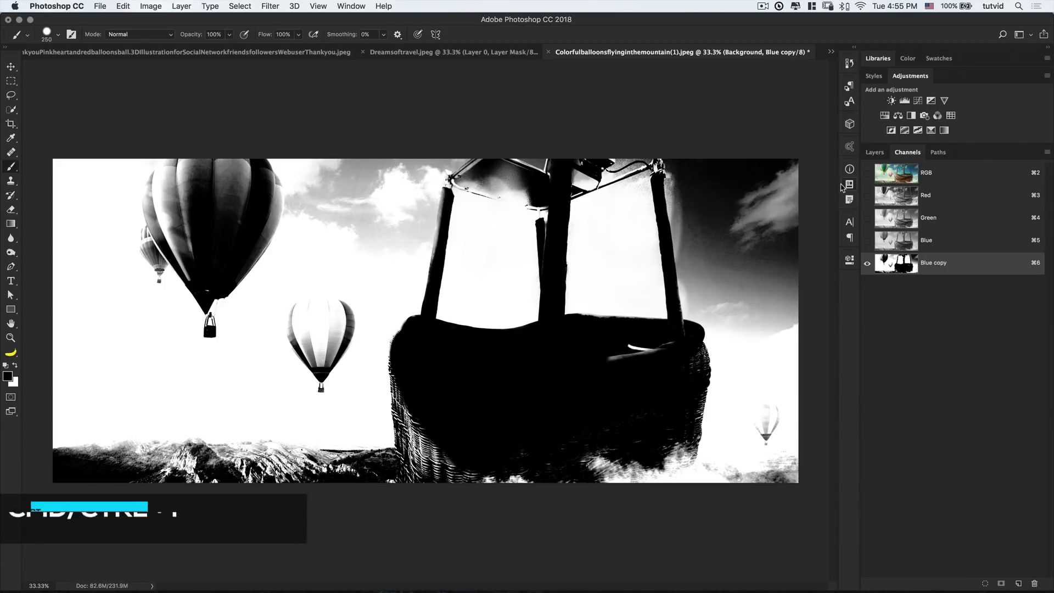
key("super+i")
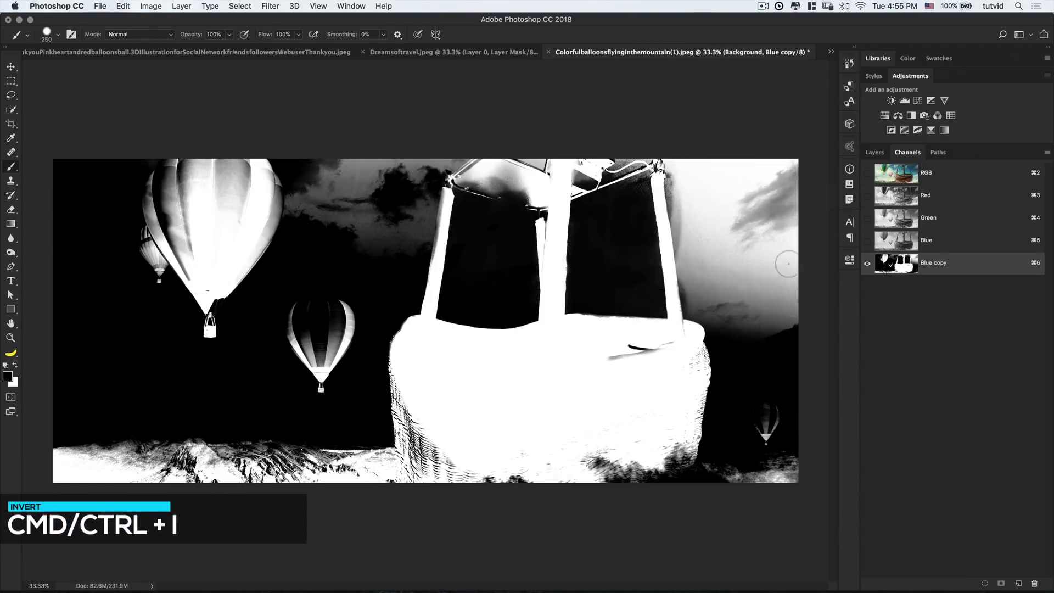
- Return to the RGB composite, hide Blue copy, and show Layer 1 with its mask targeted
left_click(868, 173)
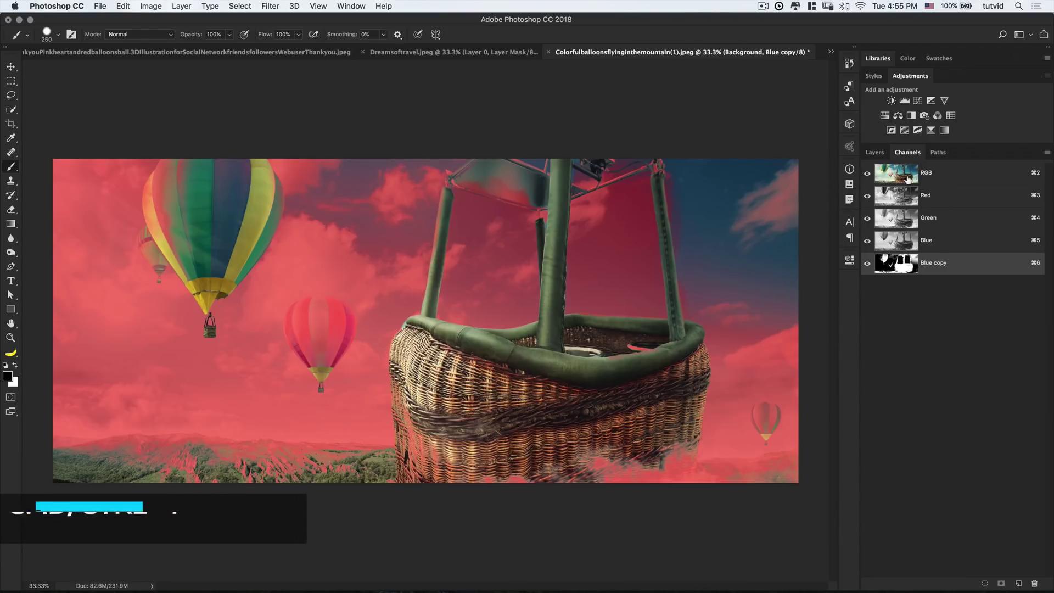
key("super+2")
left_click(867, 263)
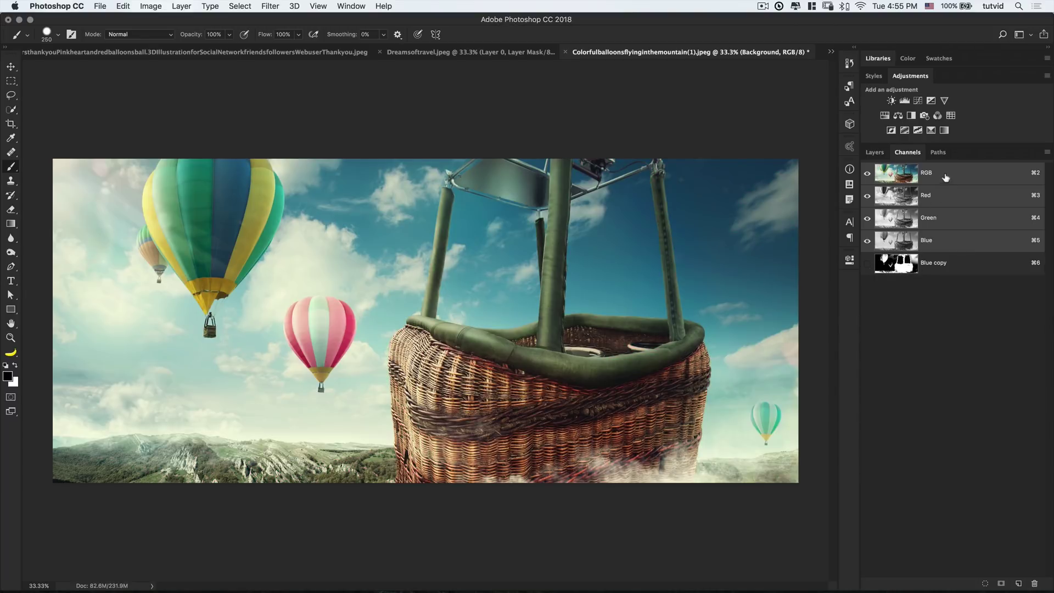
left_click(875, 153)
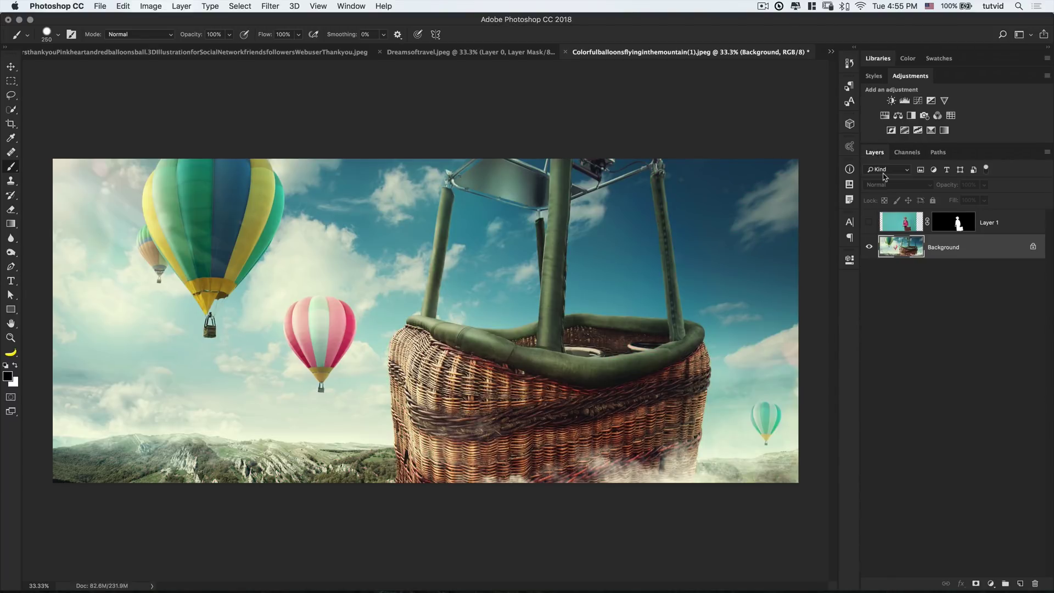
left_click(870, 222)
left_click(952, 225)
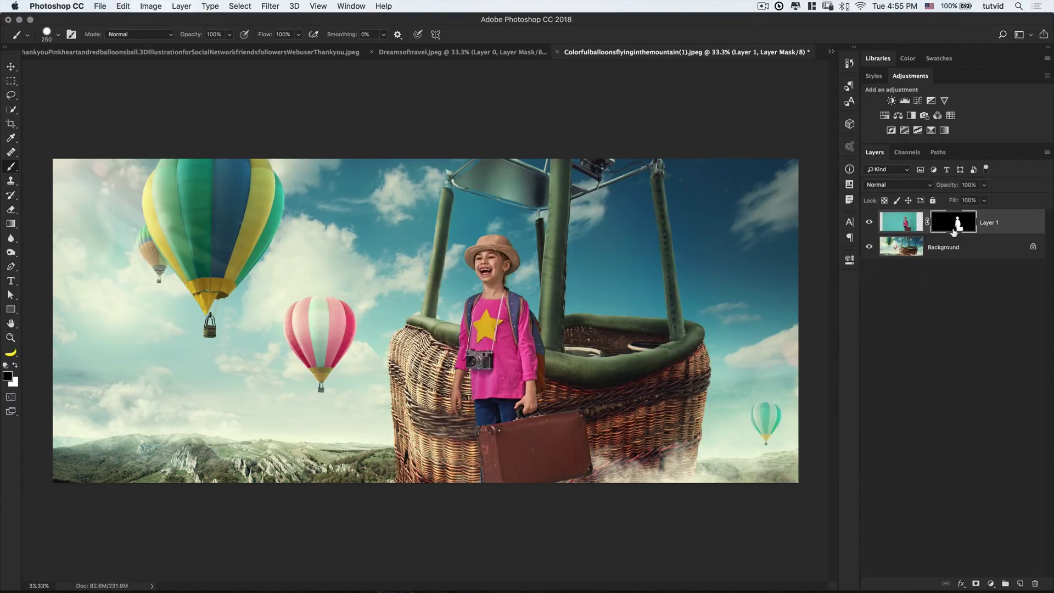
- Load the Blue copy channel as a selection over the scene
left_click(906, 153)
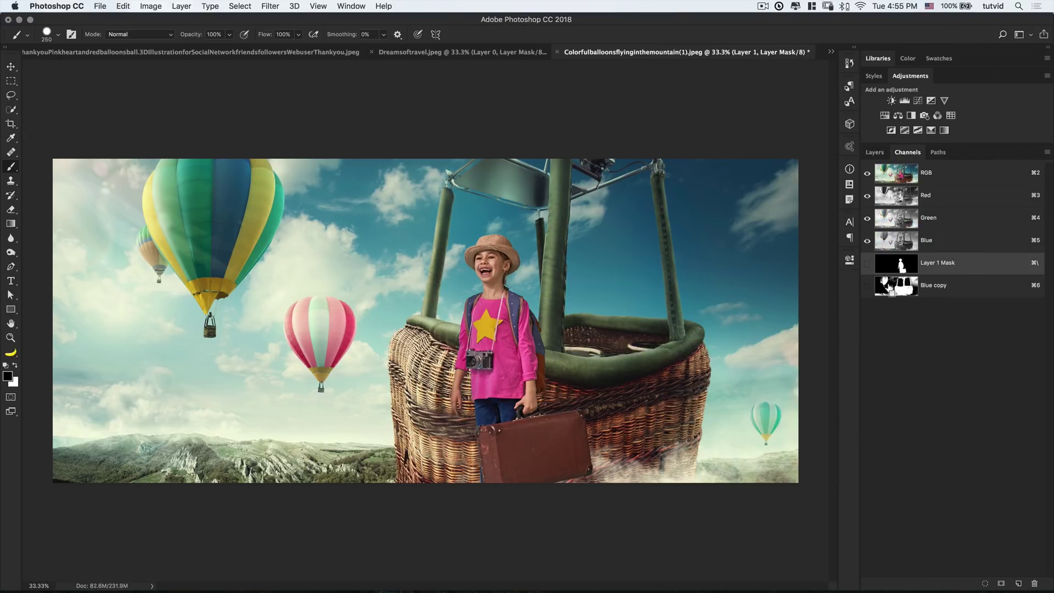
left_click(903, 291, "super")
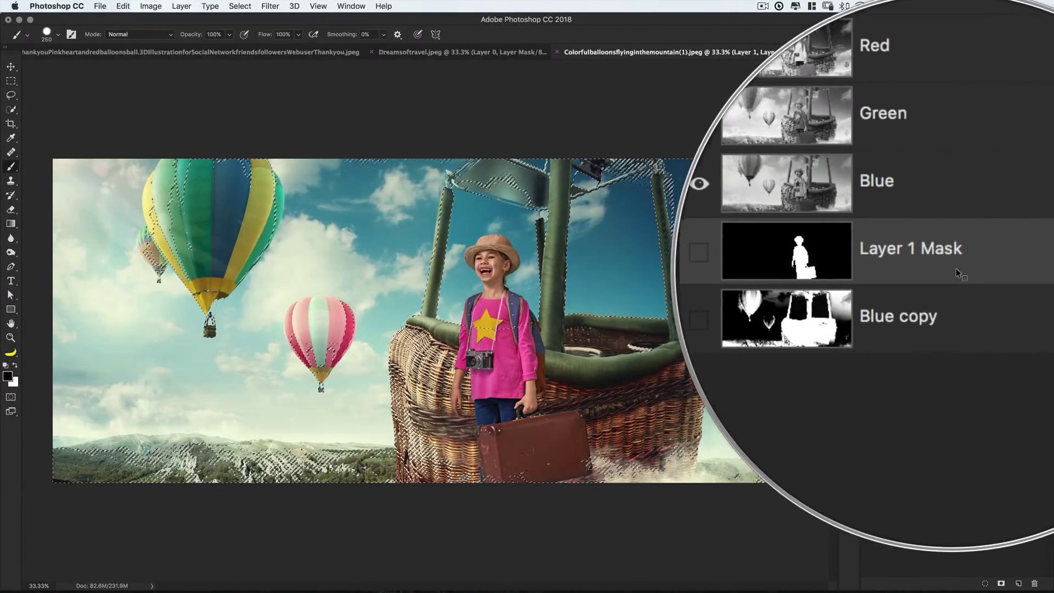
left_click(875, 152)
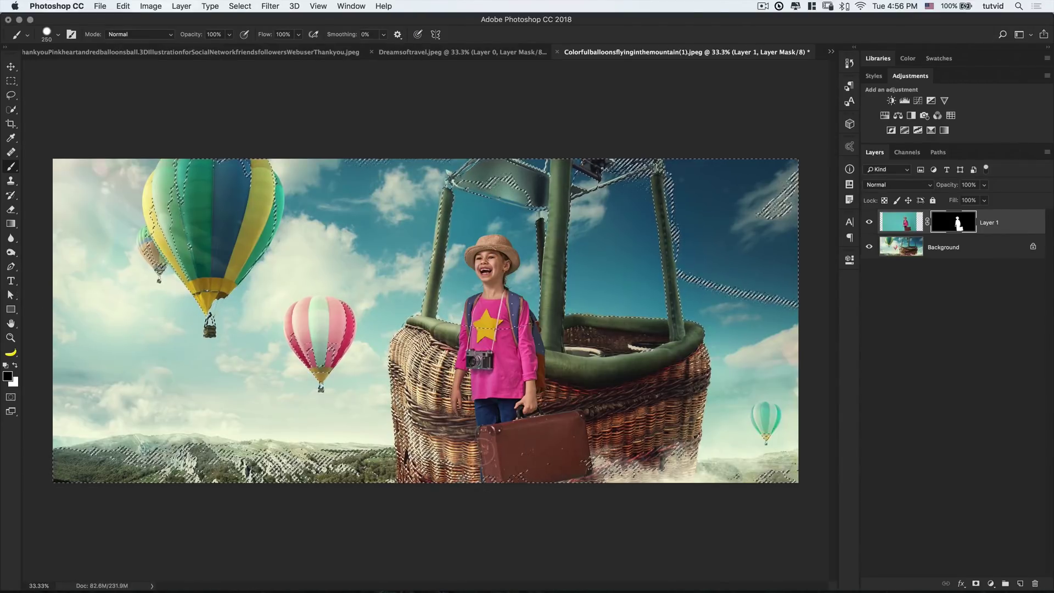
- Paint black on Layer 1's mask to hide the legs, suitcase and backpack behind the rim, then deselect
mouse_move(488, 486)
left_mouse_down()
mouse_move(522, 428)
mouse_move(500, 389)
mouse_move(500, 351)
left_mouse_up()
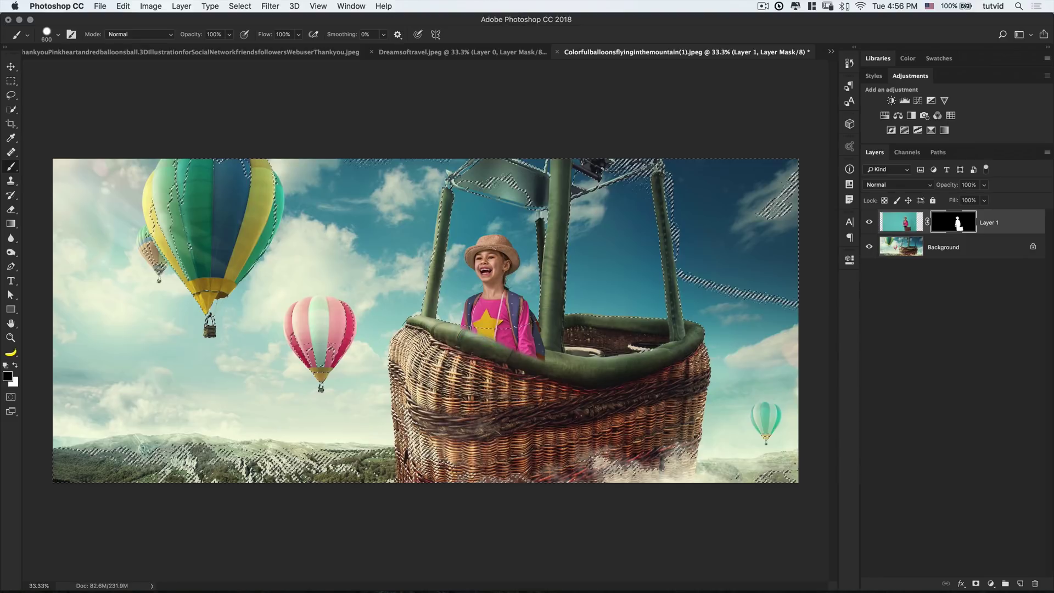
left_click_drag(510, 385, 529, 348)
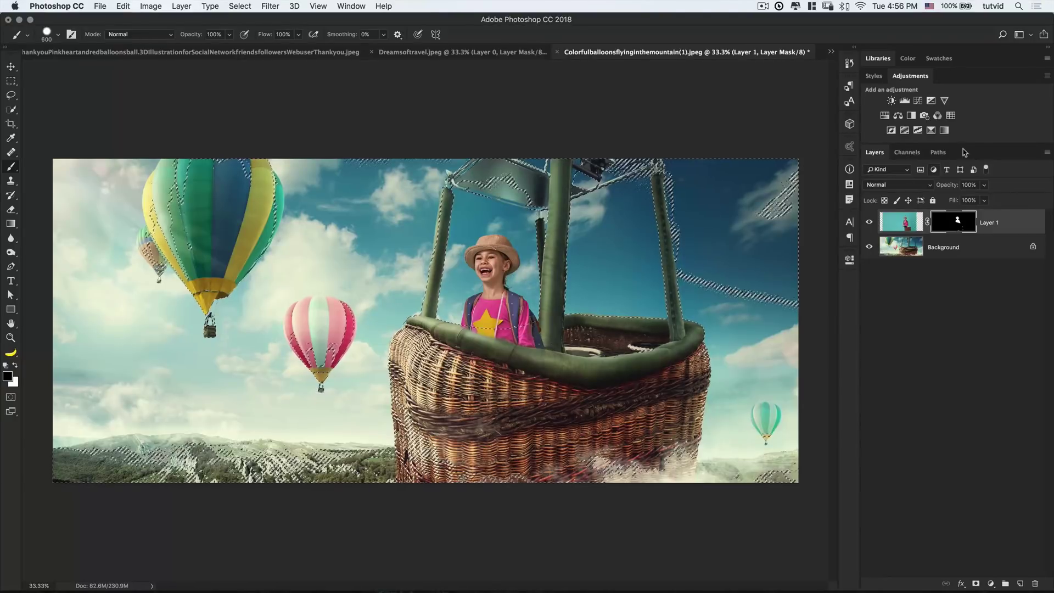
key("super+d")
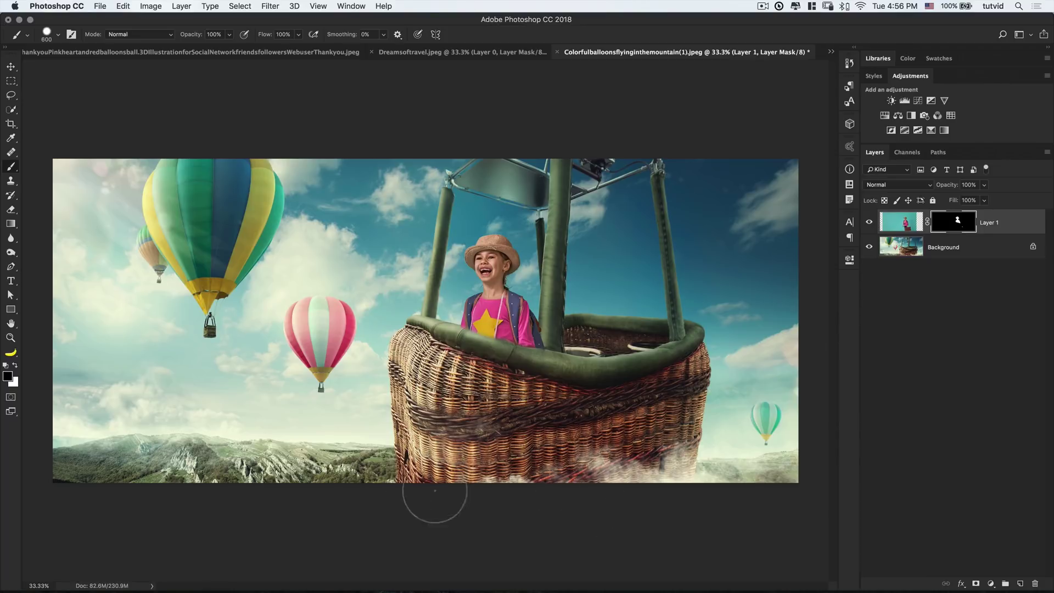
- Zoom in on the girl's torso, mask out the backpack edge and reveal the pink sleeve tip
key("z")
left_click_drag(521, 336, 570, 361)
scroll(570, 362, "right", 5)
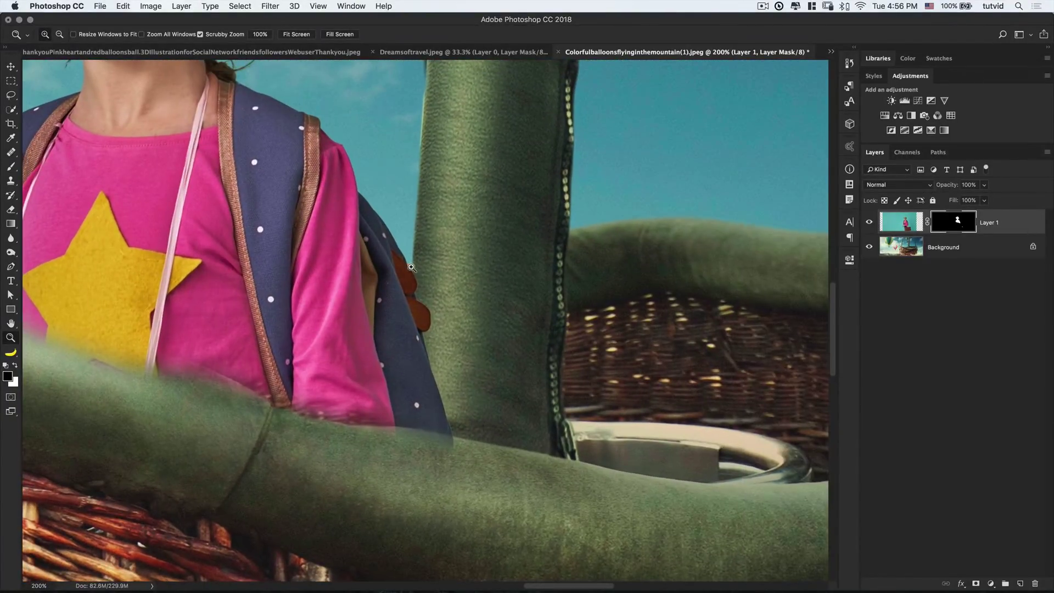
key("b")
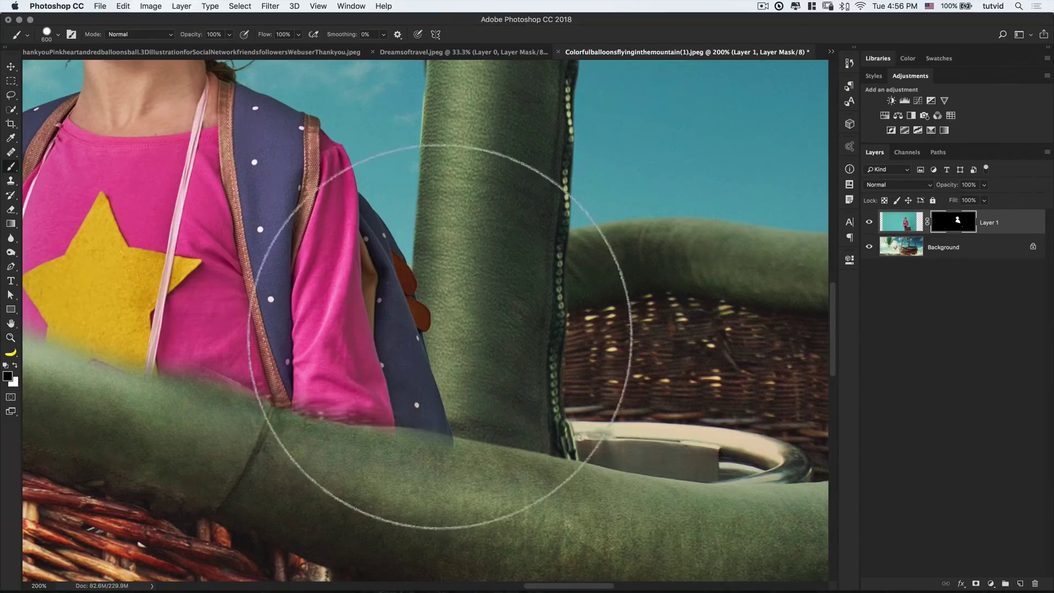
key("bracketleft")
key("bracketleft")
key("bracketleft")
key("bracketleft")
key("bracketleft")
key("bracketleft")
key("bracketleft")
key("bracketleft")
key("bracketleft")
key("bracketleft")
mouse_move(436, 422)
left_mouse_down()
mouse_move(448, 472)
mouse_move(444, 257)
mouse_move(433, 280)
mouse_move(434, 292)
mouse_move(442, 255)
mouse_move(423, 325)
mouse_move(425, 408)
mouse_move(429, 333)
mouse_move(433, 367)
mouse_move(418, 432)
mouse_move(411, 419)
mouse_move(420, 472)
left_mouse_up()
key("x")
mouse_move(384, 341)
left_mouse_down()
mouse_move(362, 428)
mouse_move(357, 407)
mouse_move(371, 412)
mouse_move(393, 385)
mouse_move(395, 395)
mouse_move(390, 417)
mouse_move(368, 343)
mouse_move(379, 324)
mouse_move(375, 365)
mouse_move(380, 277)
mouse_move(393, 253)
mouse_move(376, 345)
left_mouse_up()
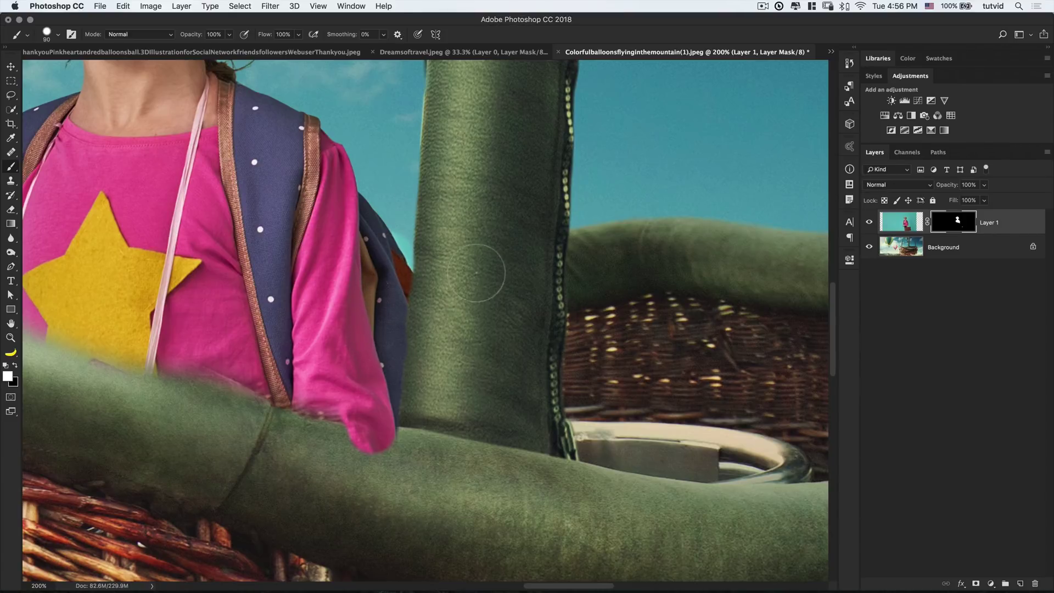
key("x")
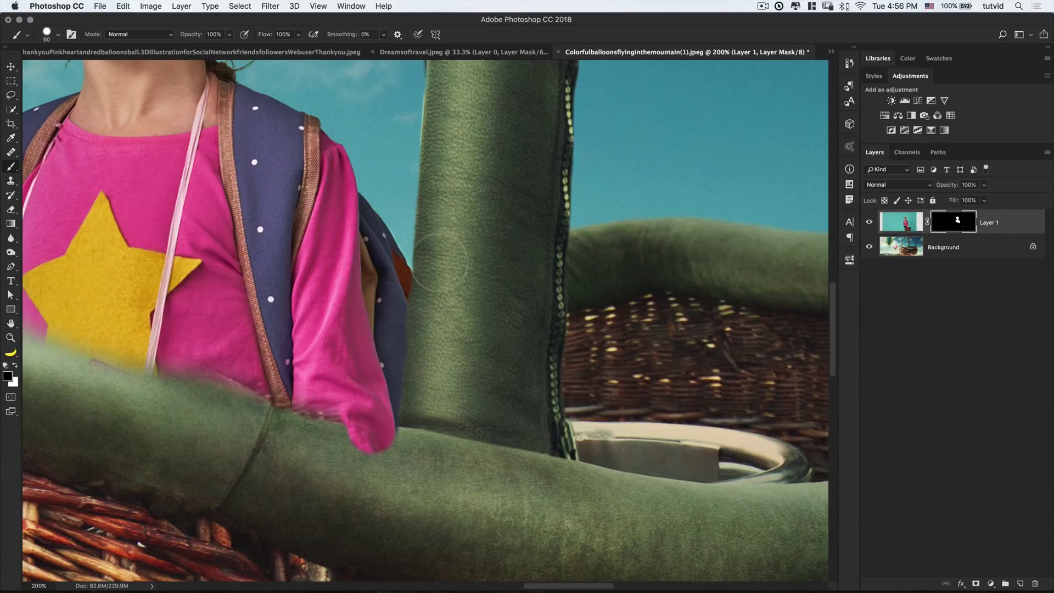
- Hide the strap, shirt and hanging sleeve along the cushion top, reveal the shirt below the star, then zoom out
left_click_drag(411, 379, 677, 341)
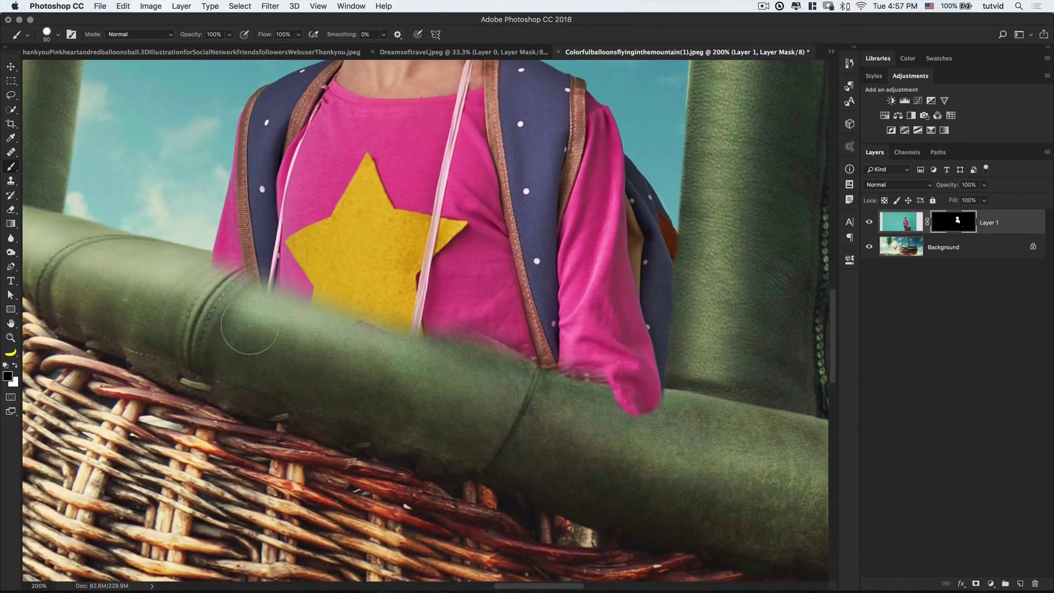
mouse_move(249, 325)
left_mouse_down()
mouse_move(192, 271)
mouse_move(209, 267)
mouse_move(258, 291)
mouse_move(222, 275)
mouse_move(242, 266)
mouse_move(274, 288)
mouse_move(264, 308)
mouse_move(324, 291)
mouse_move(357, 302)
mouse_move(348, 310)
mouse_move(344, 301)
mouse_move(385, 305)
mouse_move(397, 326)
left_mouse_up()
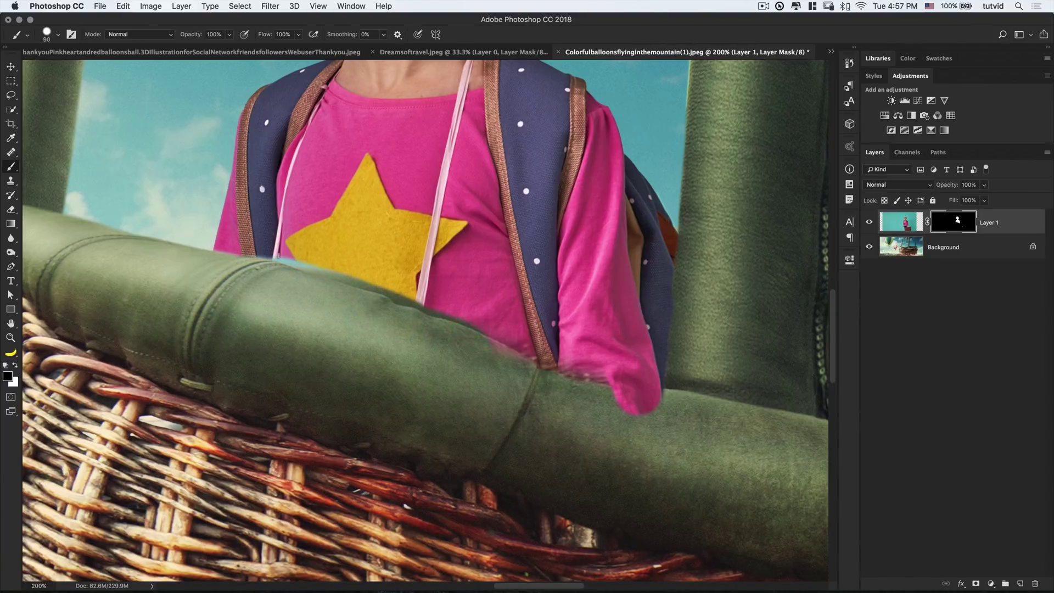
left_click_drag(527, 348, 648, 398)
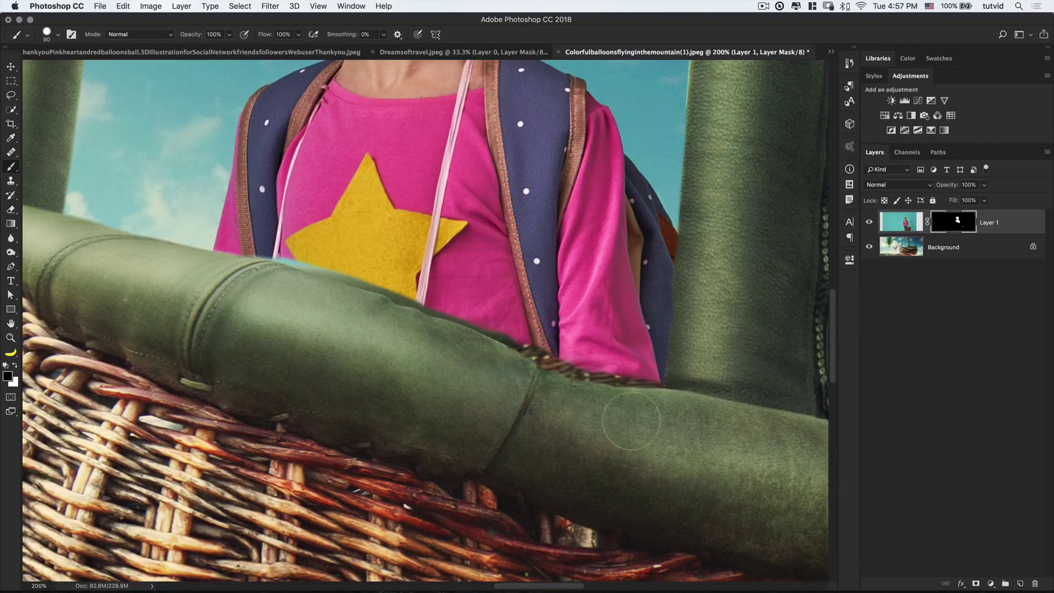
key("x")
mouse_move(593, 376)
left_mouse_down()
mouse_move(620, 379)
mouse_move(560, 367)
left_mouse_up()
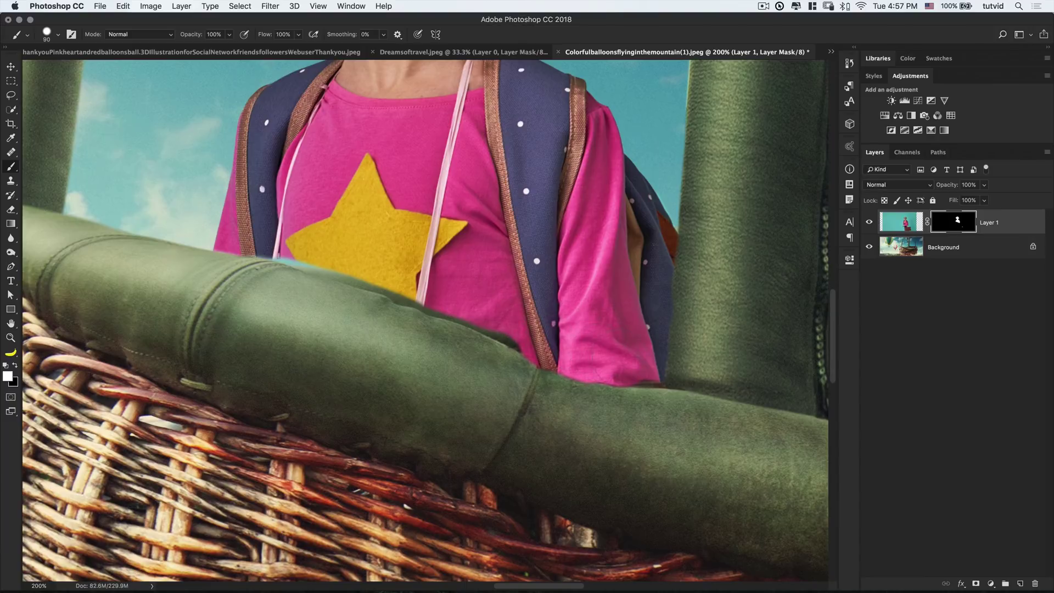
key("bracketleft")
key("bracketleft")
key("bracketleft")
key("bracketright")
key("bracketright")
key("bracketright")
key("bracketright")
left_click(520, 340)
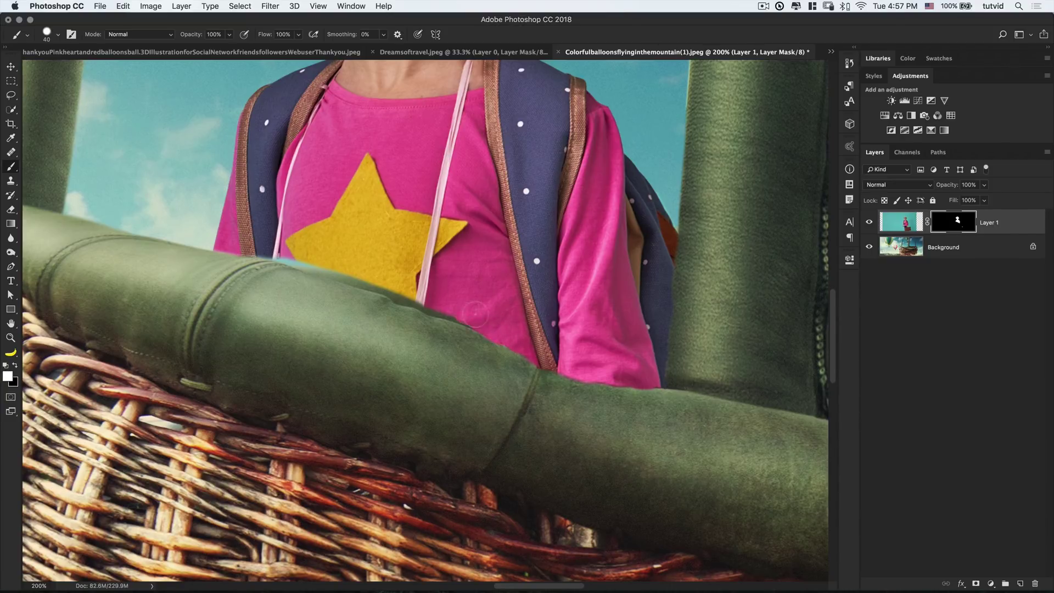
left_click_drag(475, 314, 311, 274)
key("super+minus")
key("super+minus")
key("super+minus")
key("super+minus")
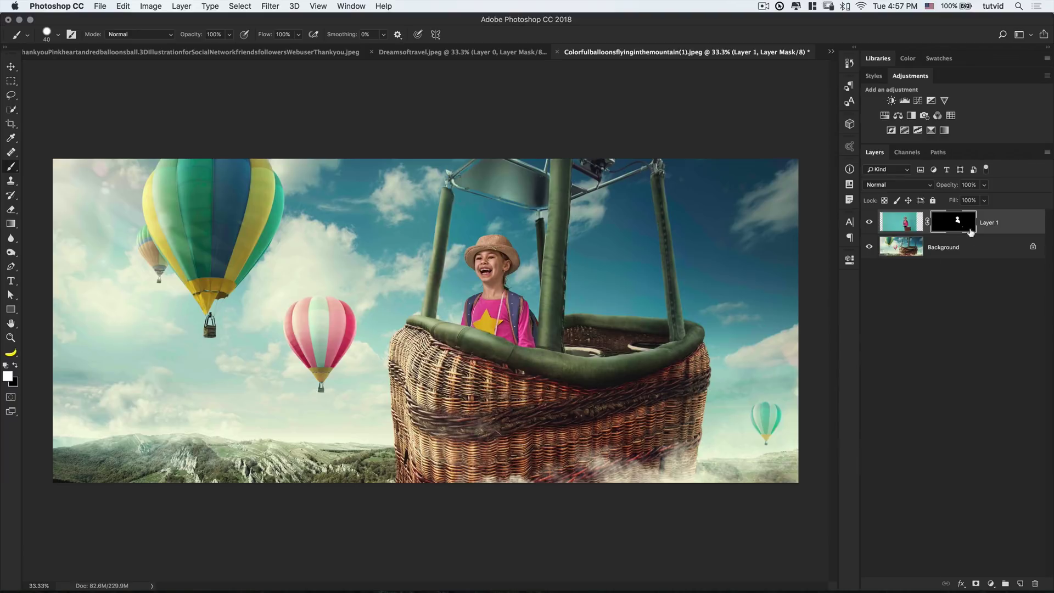
- Create a new Layer 2 above the girl and fill it with 50% gray
left_click(1020, 582)
key("x")
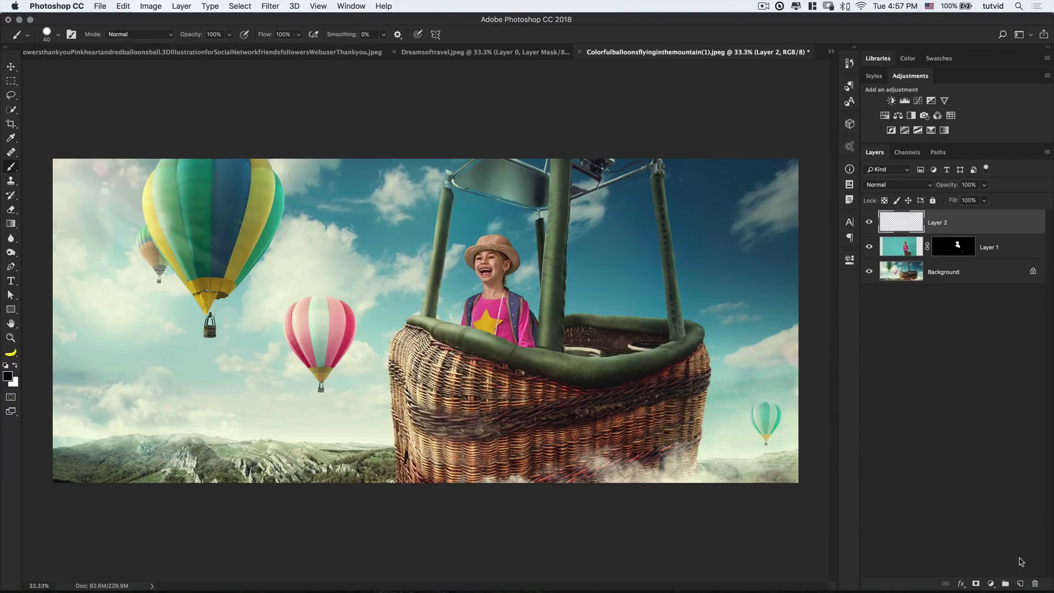
left_click(151, 6)
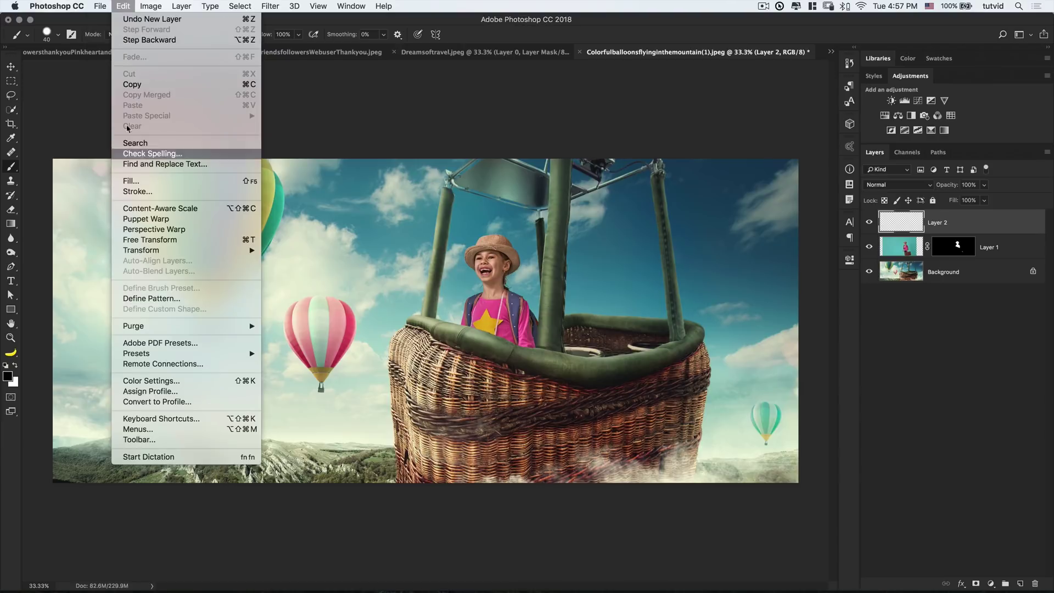
left_click(132, 181)
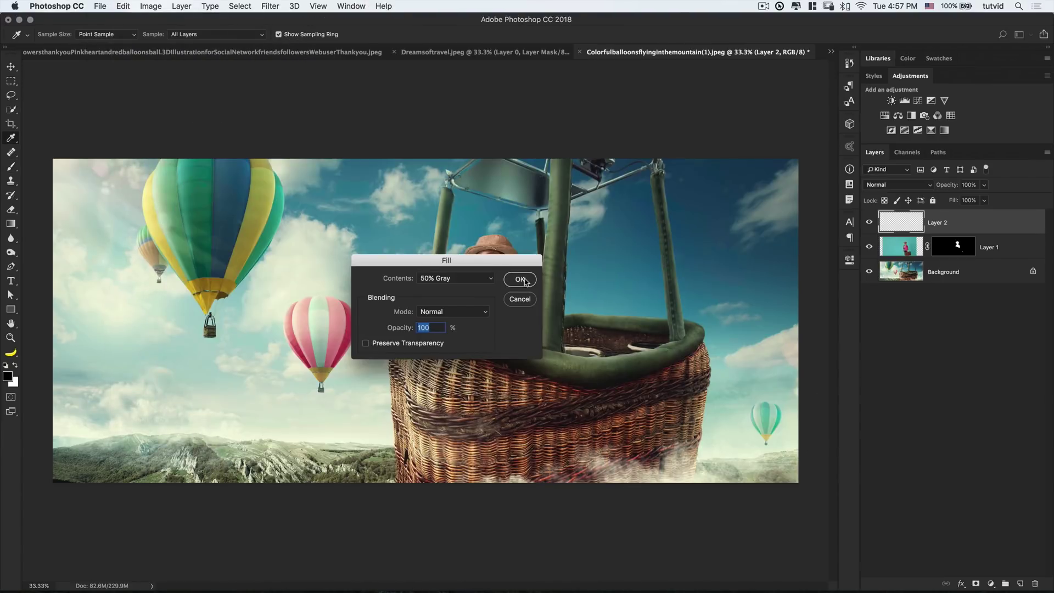
left_click(523, 280)
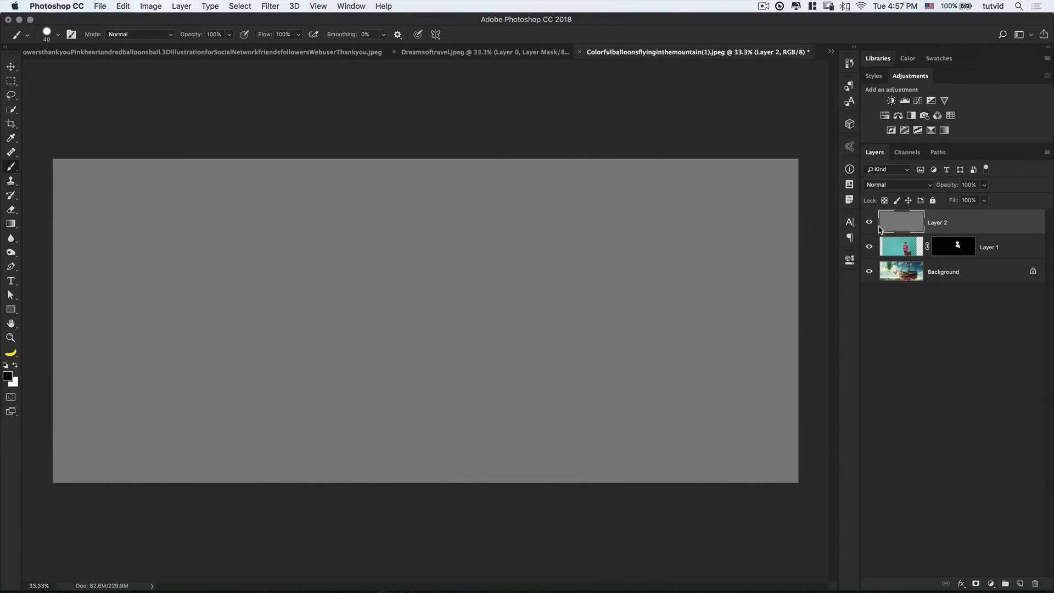
- Set Layer 2's blend mode to Soft Light
left_click(921, 182)
left_click(883, 314)
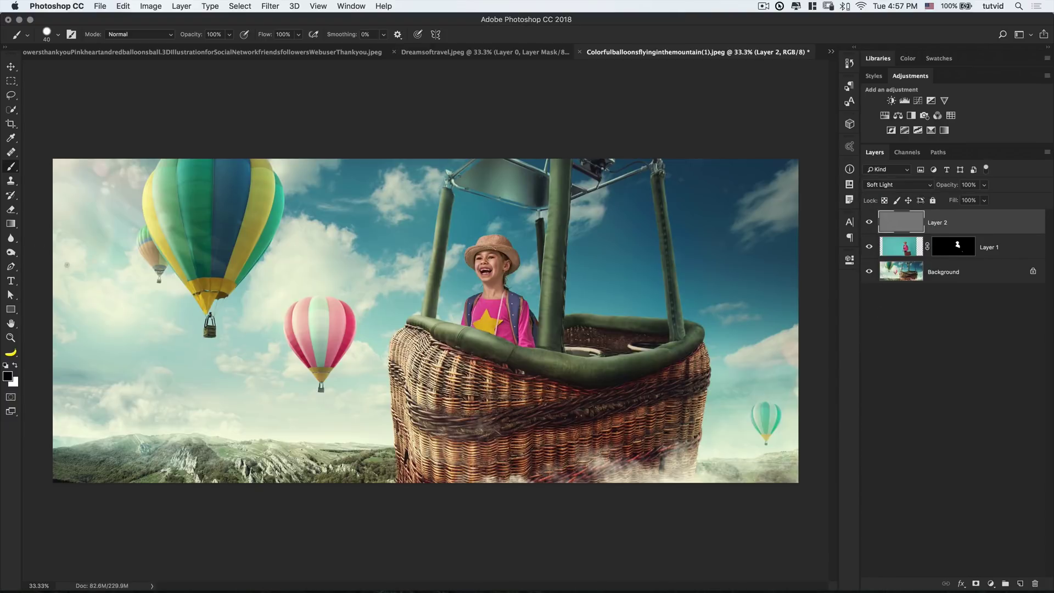
left_click(10, 253)
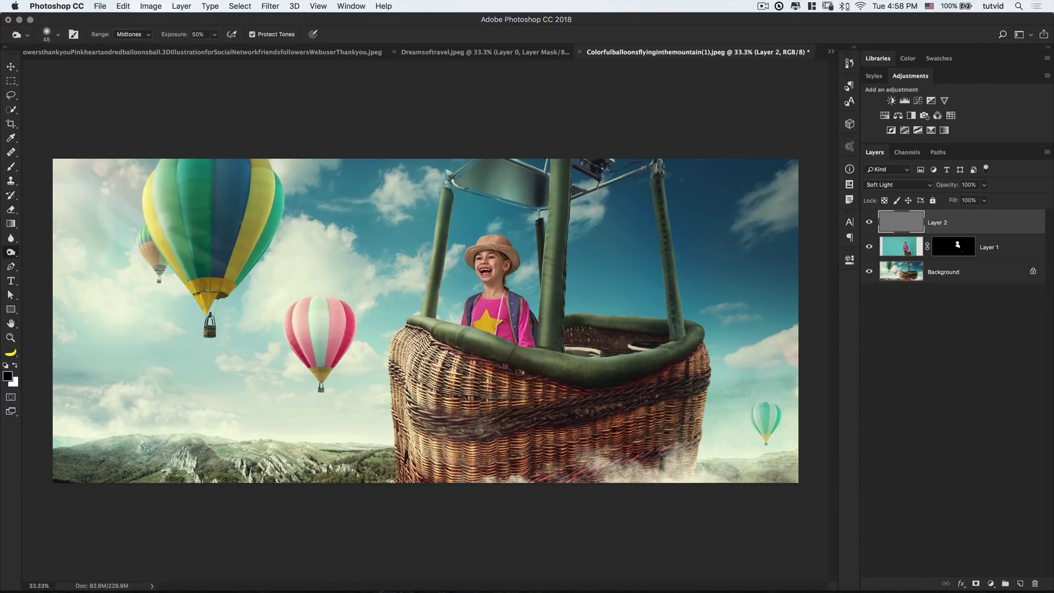
- Dodge the star and the cushion's top edge on Layer 2 with a 150 px brush
scroll(541, 200, "up", 6)
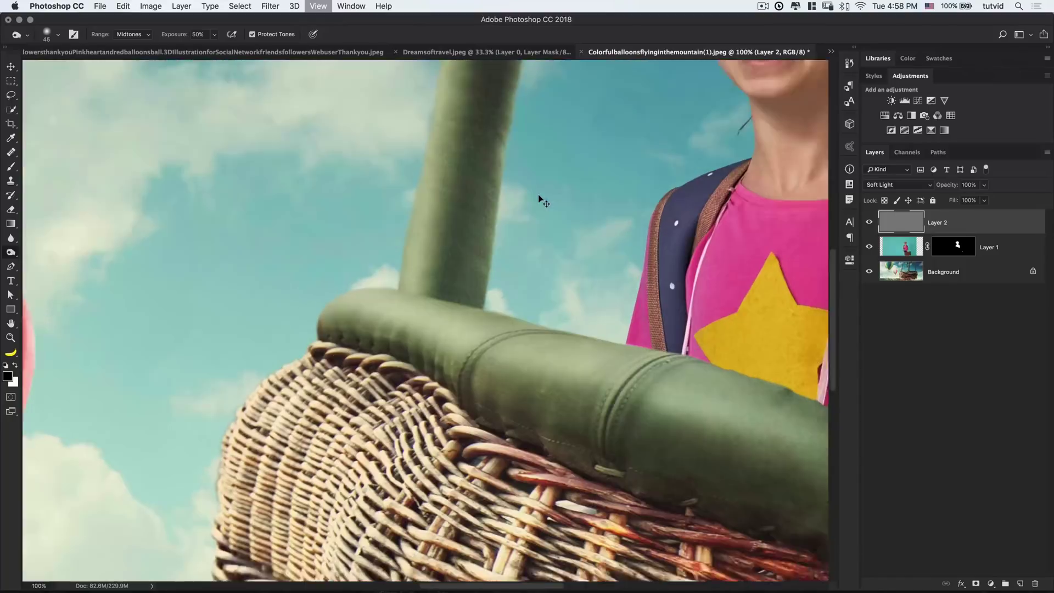
left_click_drag(506, 294, 138, 219)
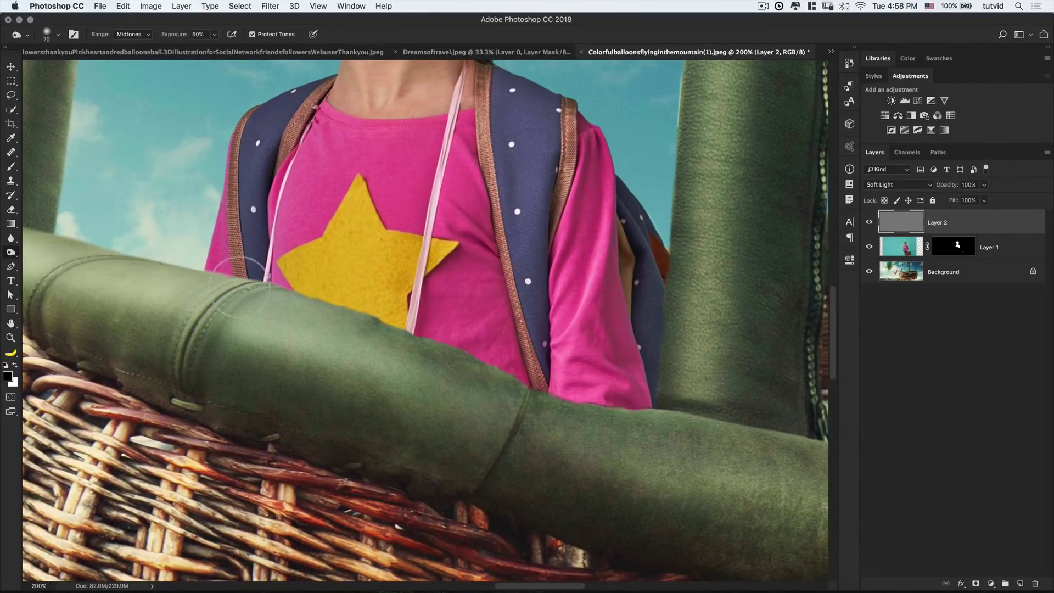
key("bracketright")
key("bracketright")
key("bracketright")
key("bracketright")
key("bracketright")
key("bracketright")
key("bracketright")
key("bracketright")
mouse_move(247, 264)
left_mouse_down()
mouse_move(466, 351)
mouse_move(659, 388)
left_mouse_up()
mouse_move(397, 303)
left_mouse_down()
mouse_move(400, 294)
mouse_move(247, 282)
mouse_move(351, 324)
mouse_move(273, 335)
mouse_move(579, 351)
mouse_move(566, 334)
mouse_move(244, 291)
mouse_move(542, 246)
left_mouse_up()
key("super+minus")
key("super+minus")
key("super+minus")
key("super+minus")
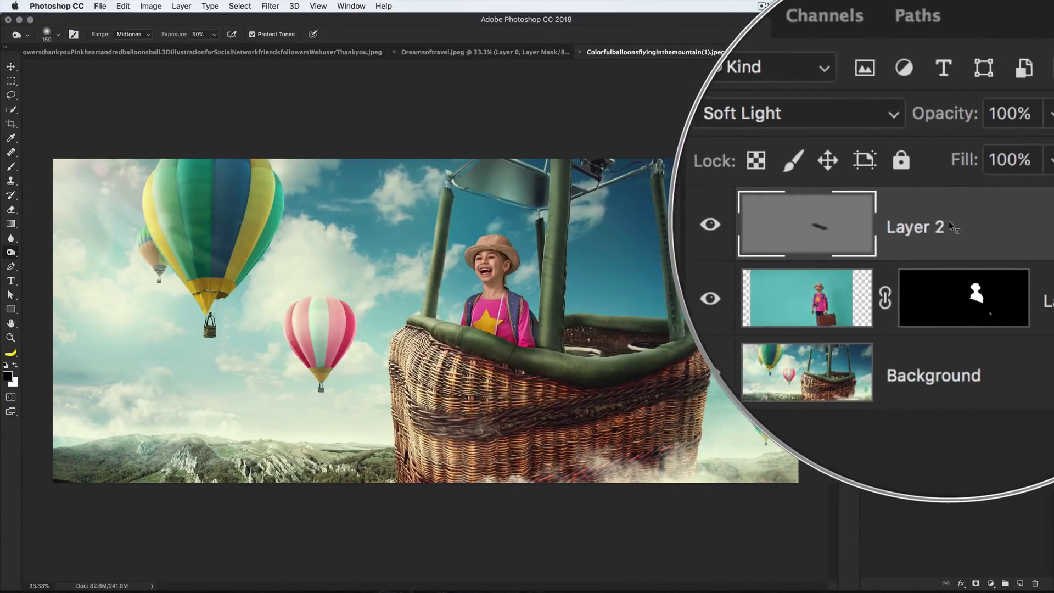
- Copy the girl's mask onto Layer 2 and set its opacity to 65%
left_click_drag(960, 250, 942, 231)
left_click(868, 223)
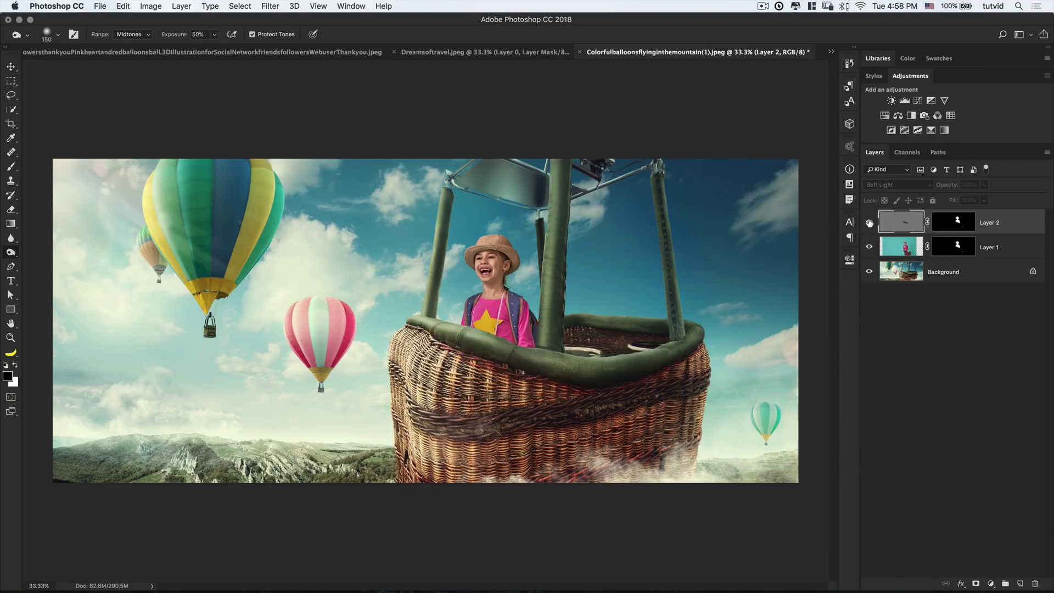
left_click(869, 224)
left_click(869, 223)
left_click(870, 224)
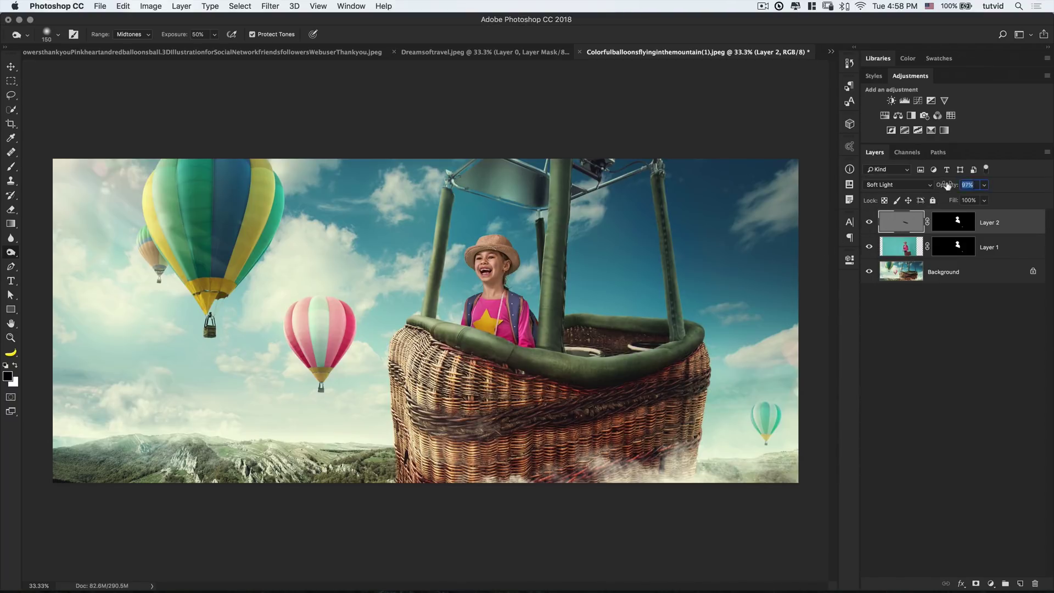
key("Return")
left_click(869, 222)
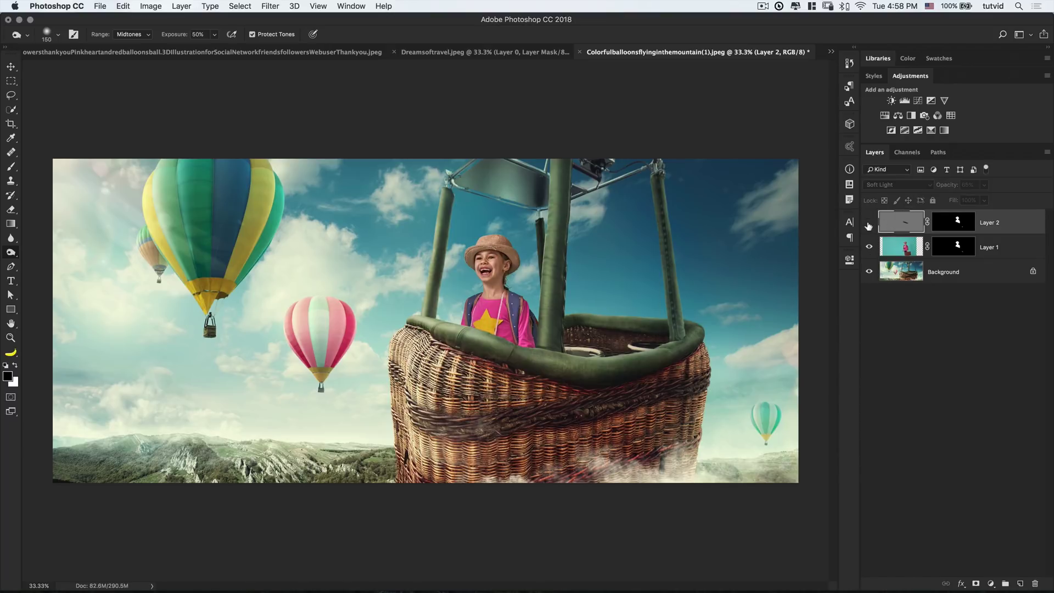
left_click(869, 222)
key("v")
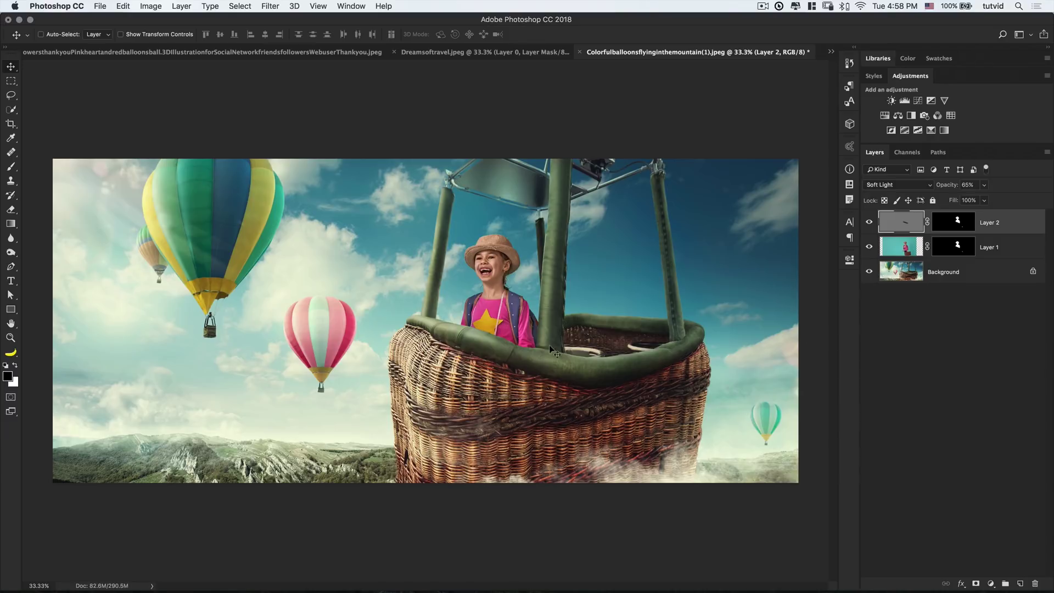
- Add a Curves adjustment with black output raised to 15 and white output lowered to 237
left_click(917, 101)
left_click_drag(659, 455, 660, 447)
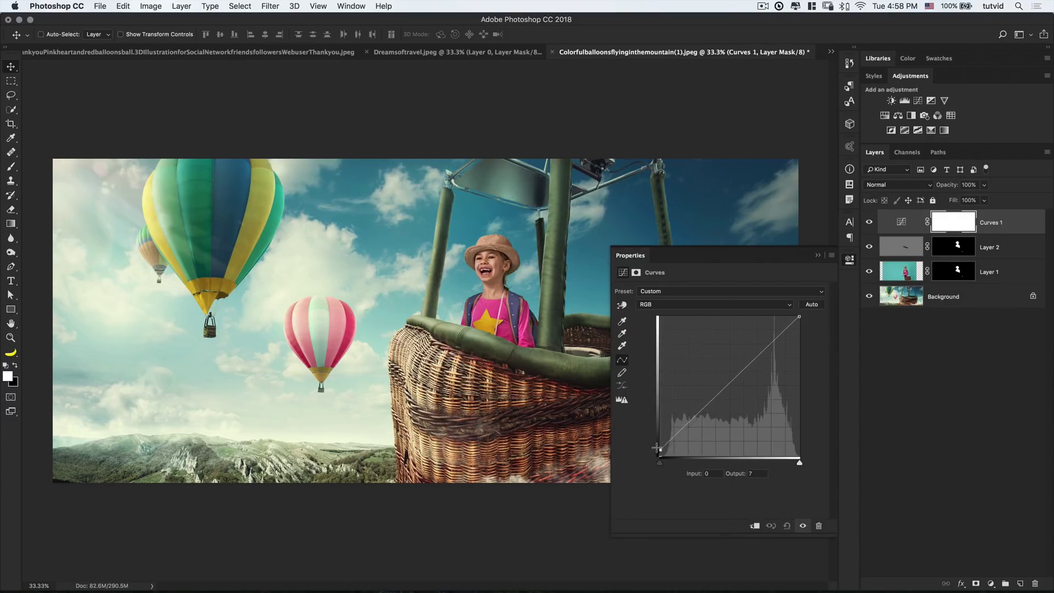
left_click_drag(800, 317, 800, 327)
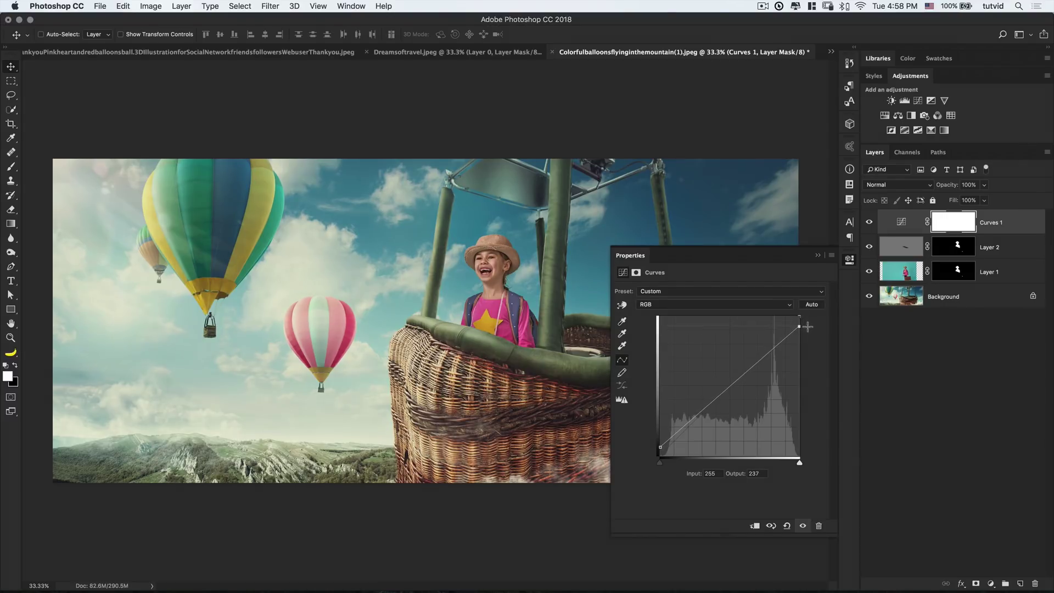
left_click(850, 262)
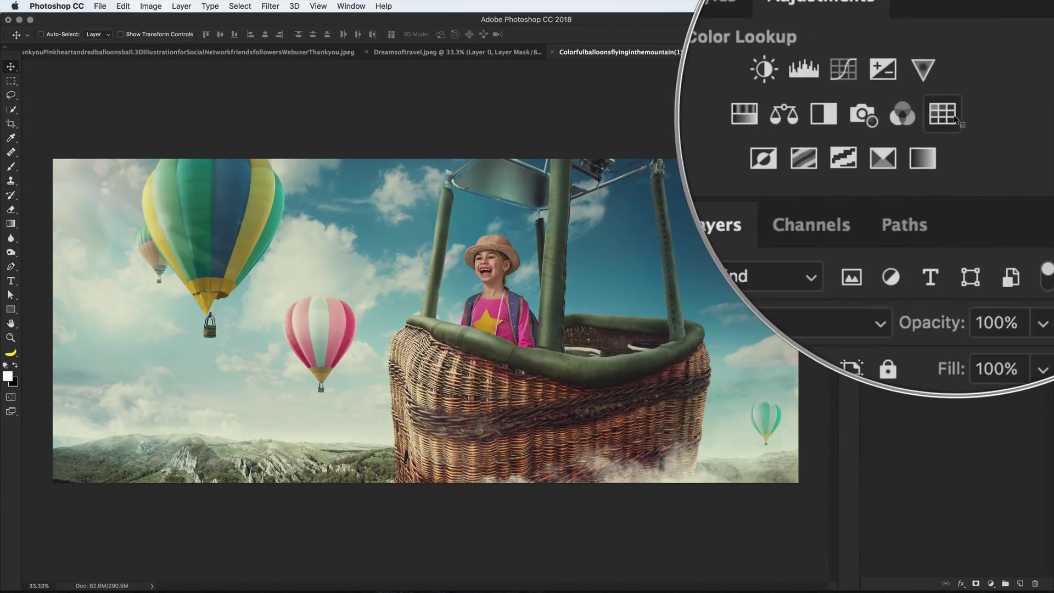
- Add a Color Lookup adjustment using the TealOrangePlusContrast.3DL look
left_click(951, 116)
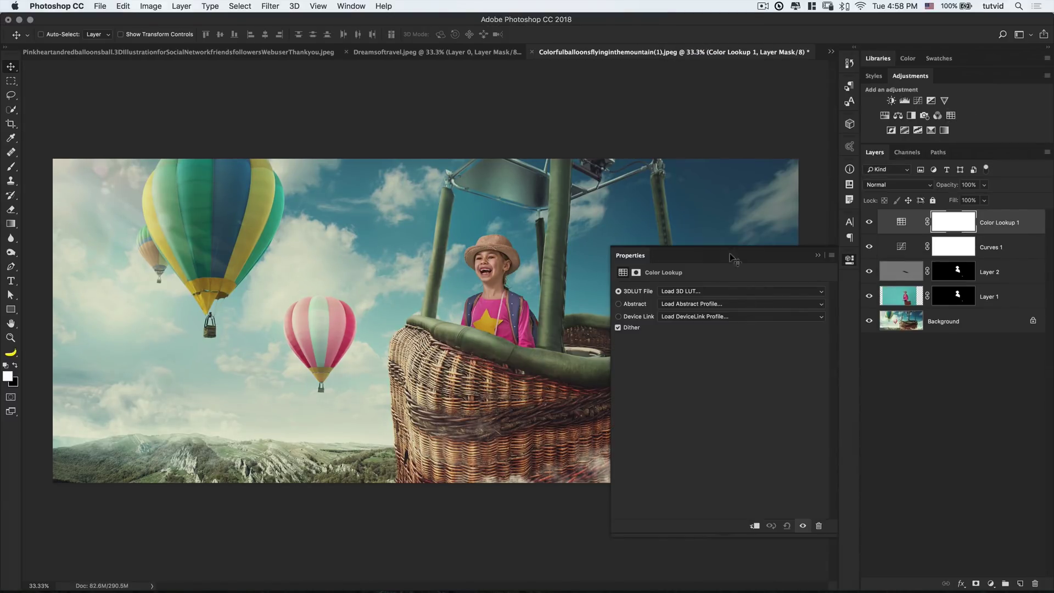
left_click(681, 291)
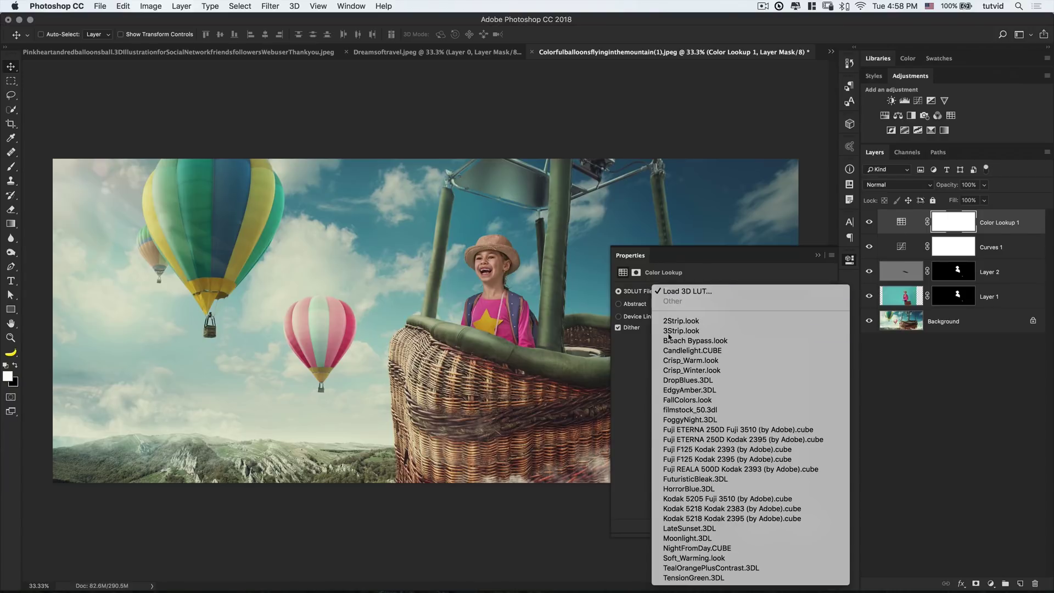
left_click(727, 568)
- Lower both Curves 1 and Color Lookup 1 to 58% opacity and compare with the grading off
left_click(926, 377)
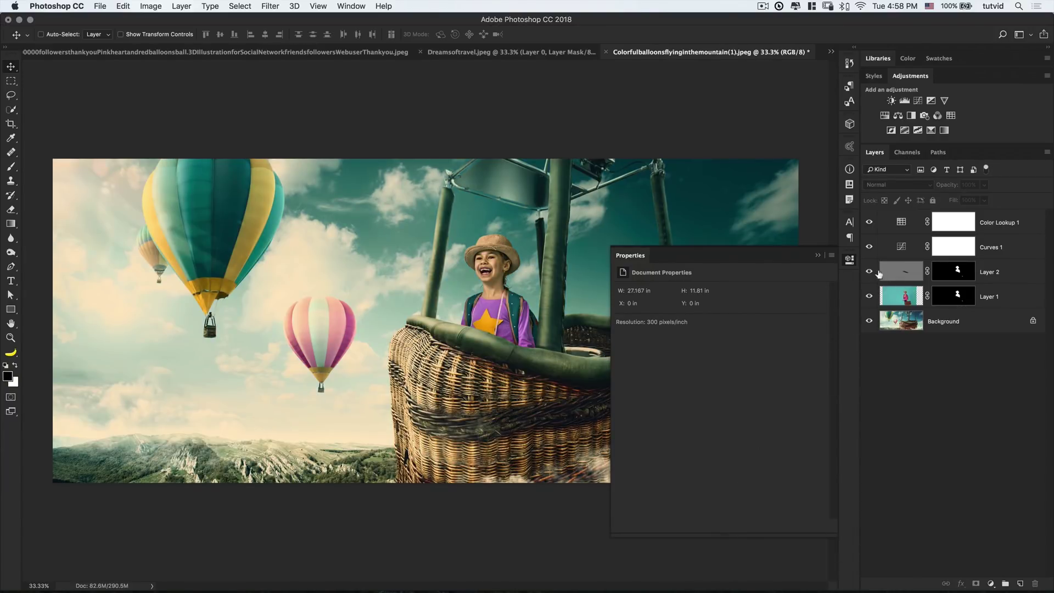
left_click(912, 221)
left_click(1012, 254, "shift")
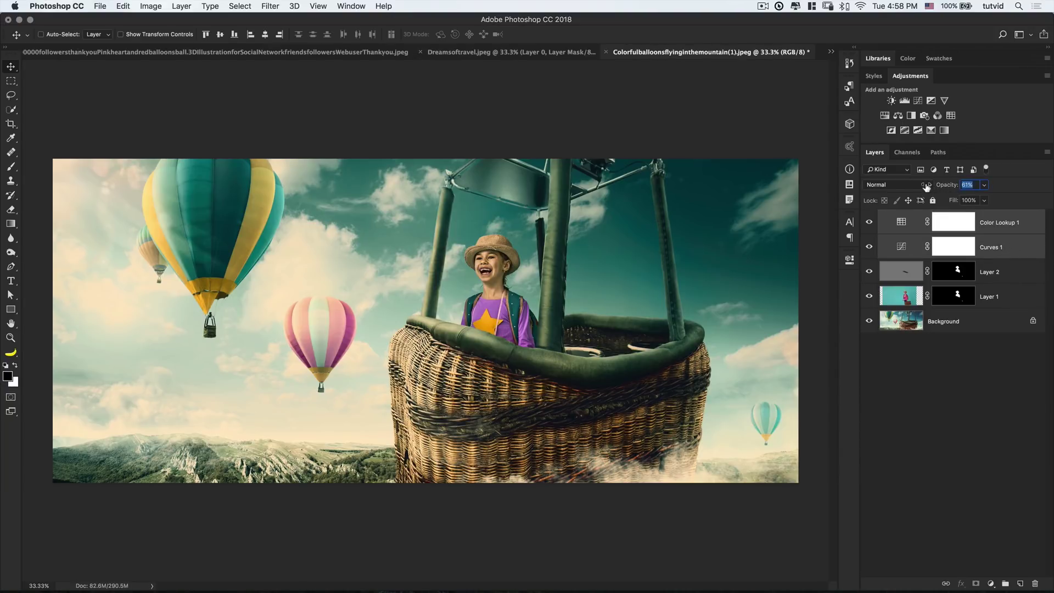
left_click_drag(926, 187, 931, 191)
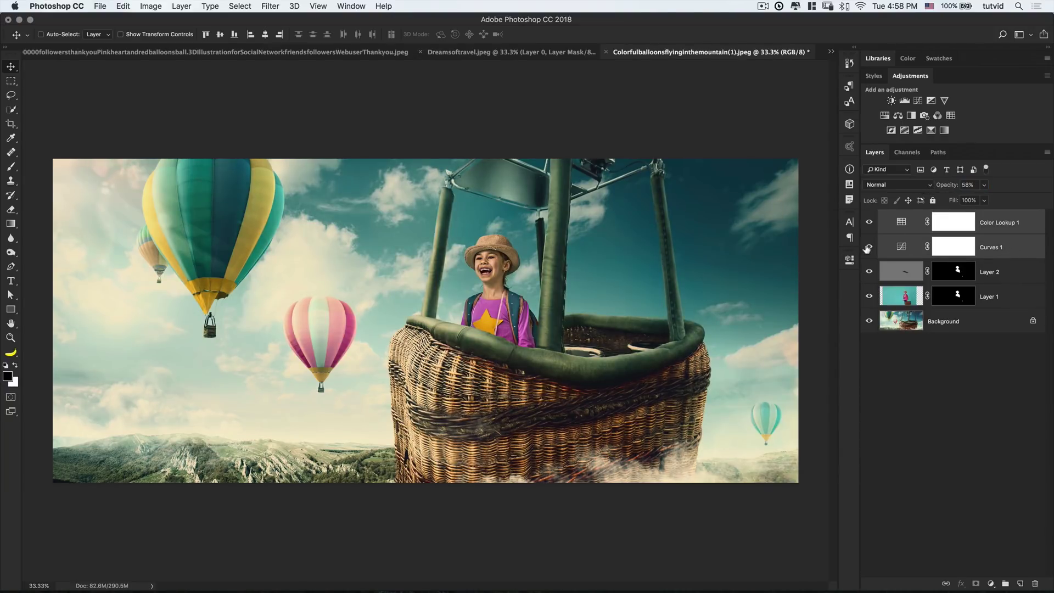
left_click(867, 247)
left_click(868, 247)
left_click(914, 414)
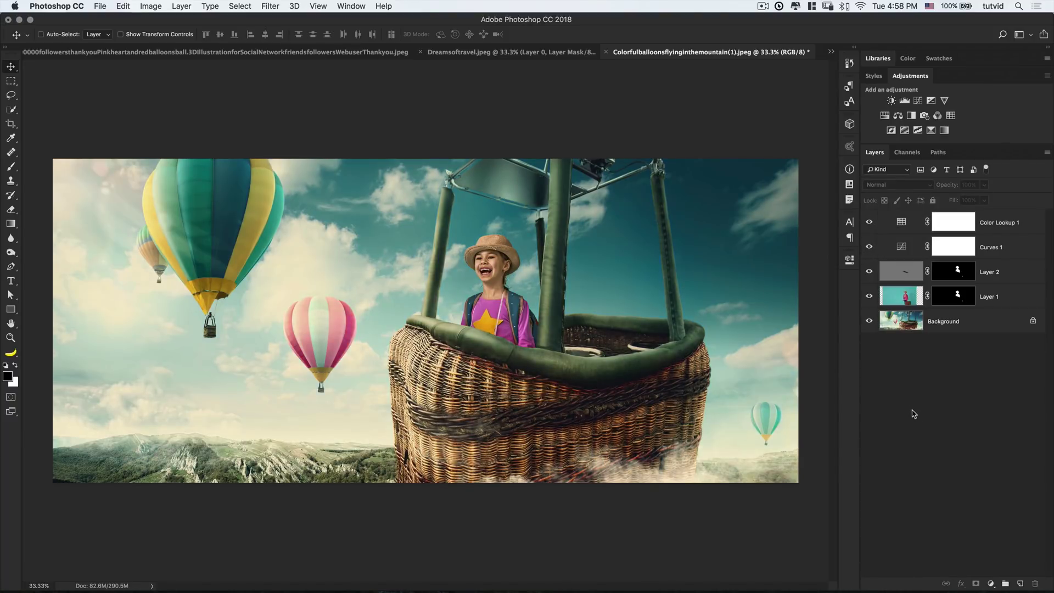
left_click(869, 322, "alt")
left_click(869, 322, "alt")
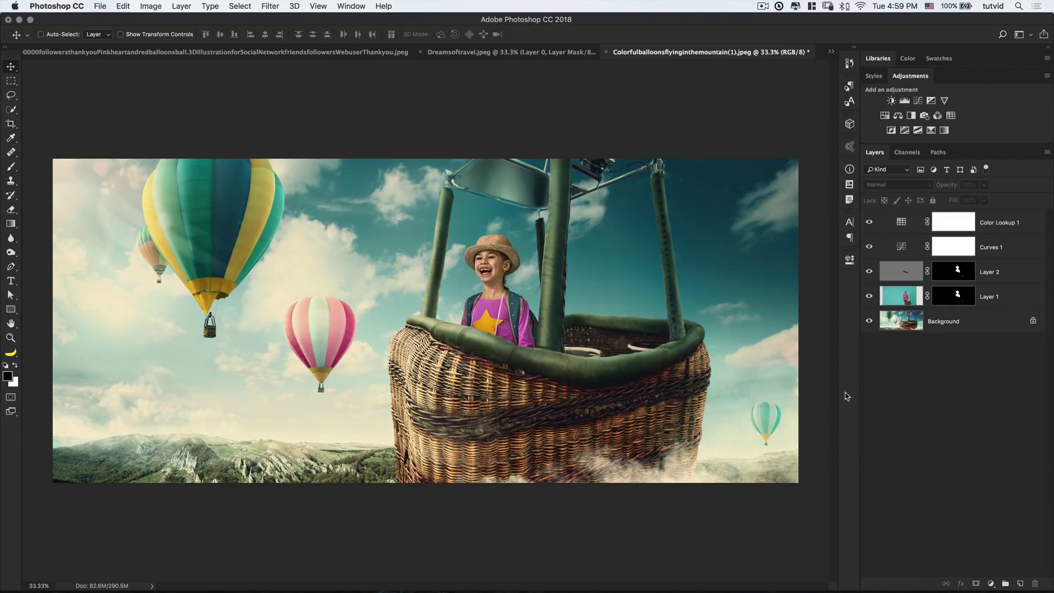